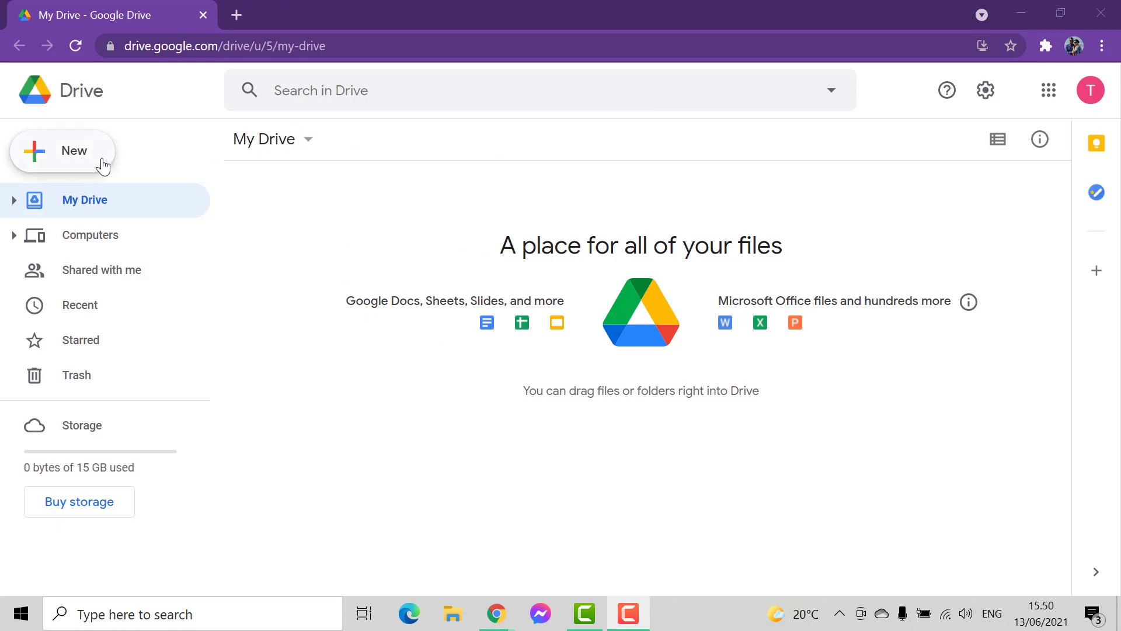
pyautogui.click(65, 164)
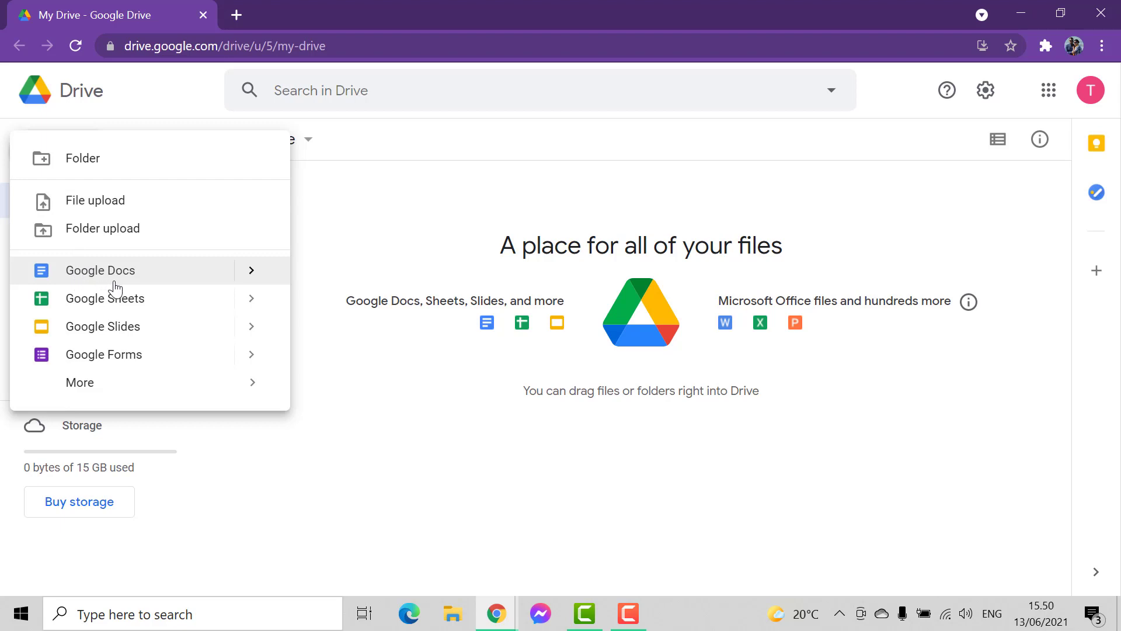
pyautogui.click(251, 270)
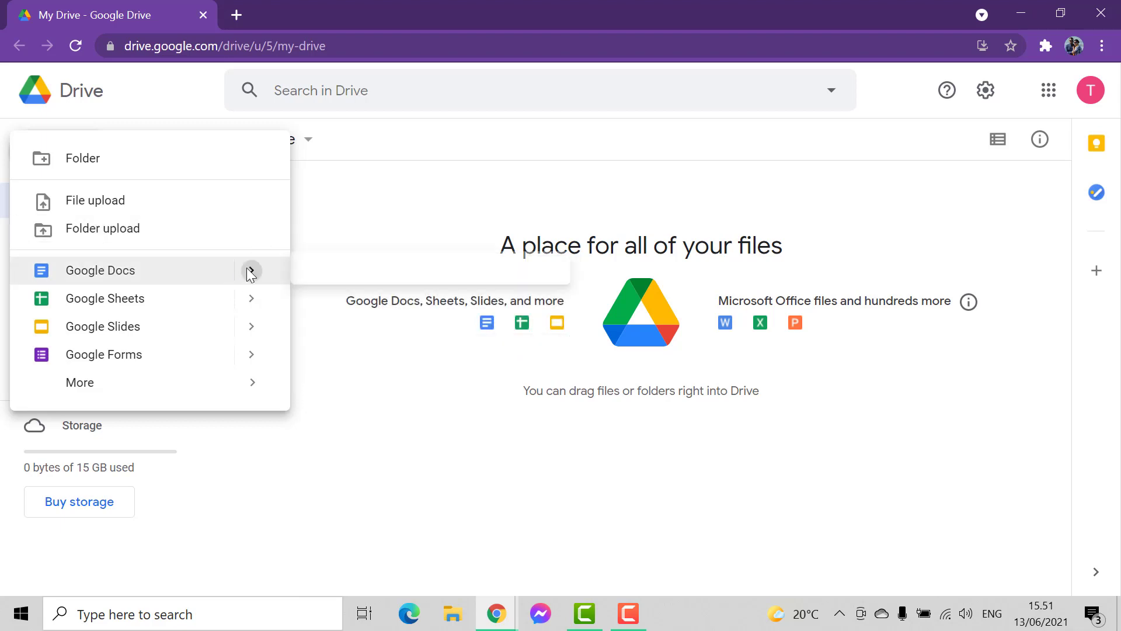
pyautogui.moveTo(251, 270)
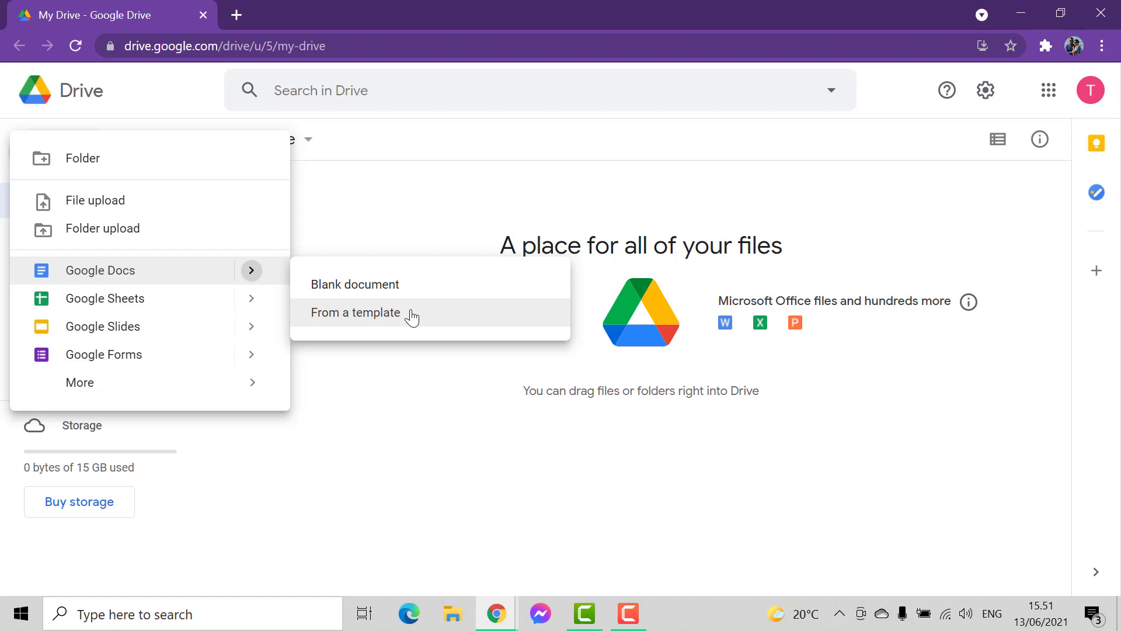
pyautogui.click(399, 187)
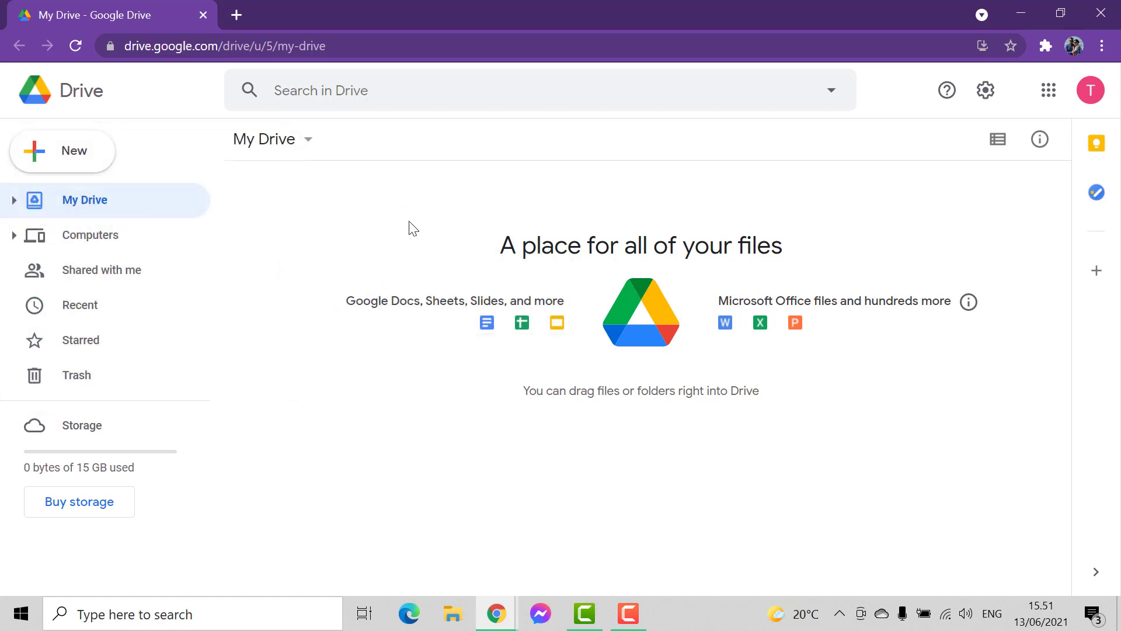
pyautogui.click(237, 15)
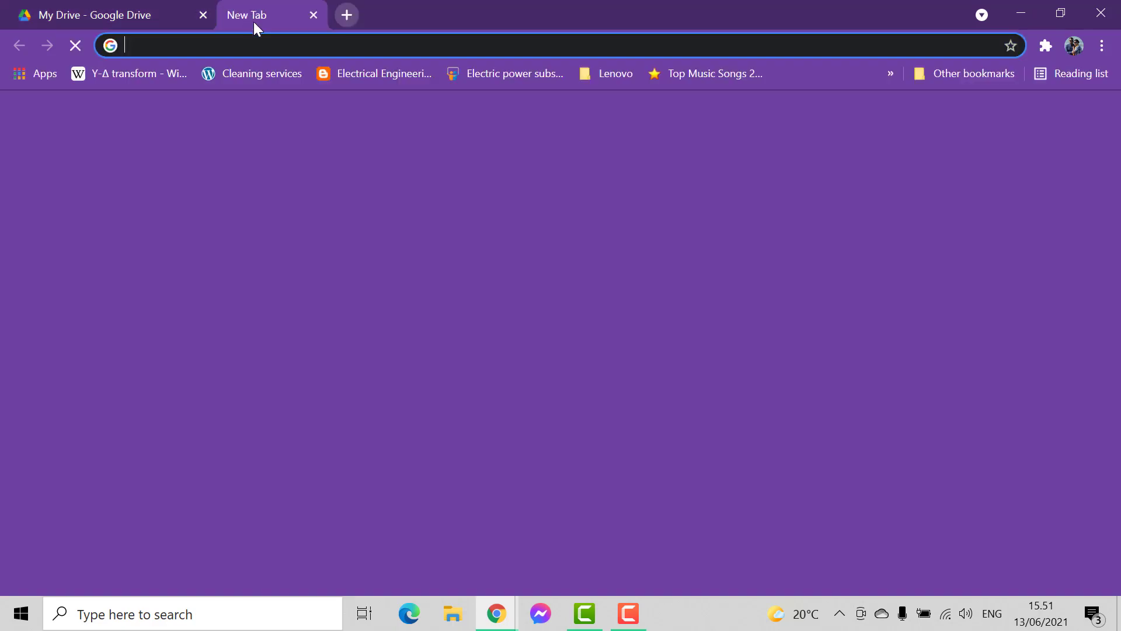
pyautogui.write('https://docs.google.com/')
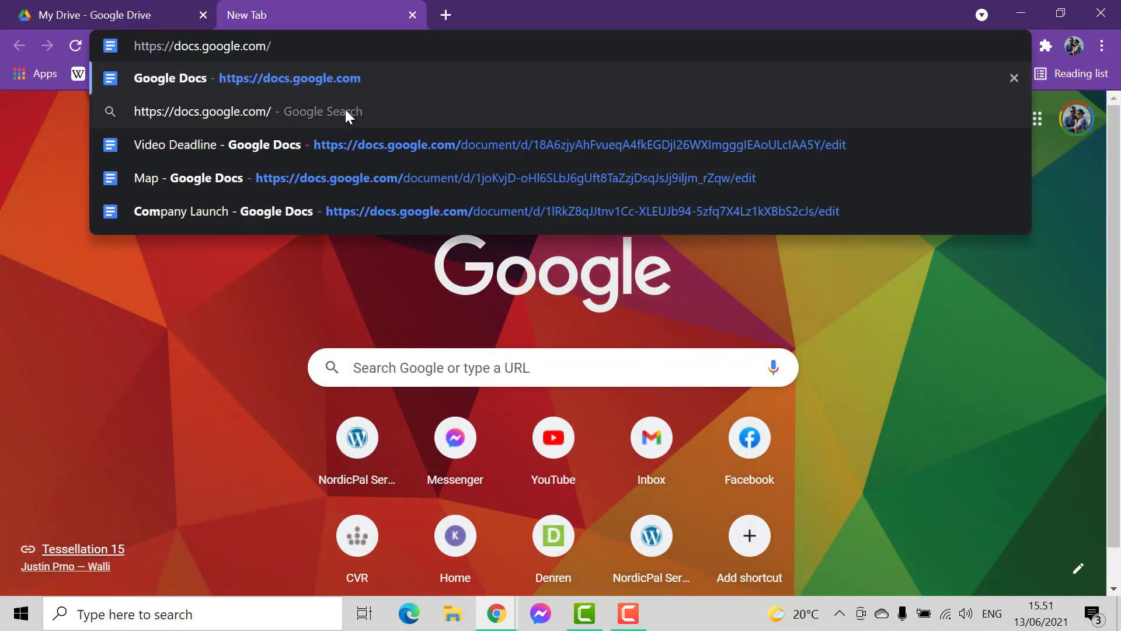
pyautogui.click(373, 78)
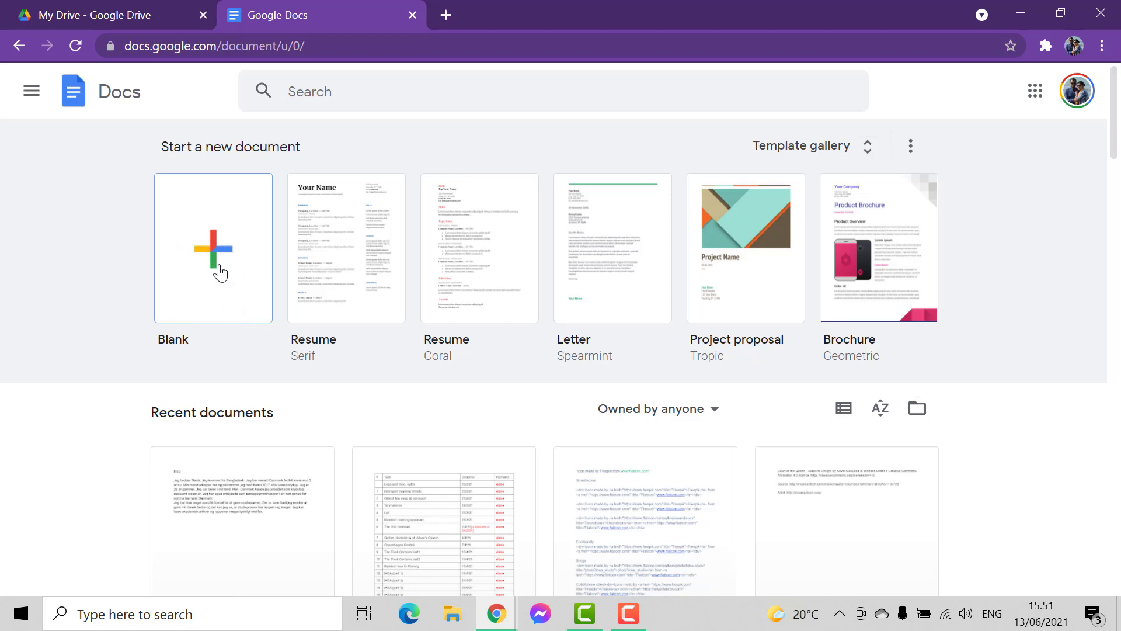
pyautogui.click(413, 16)
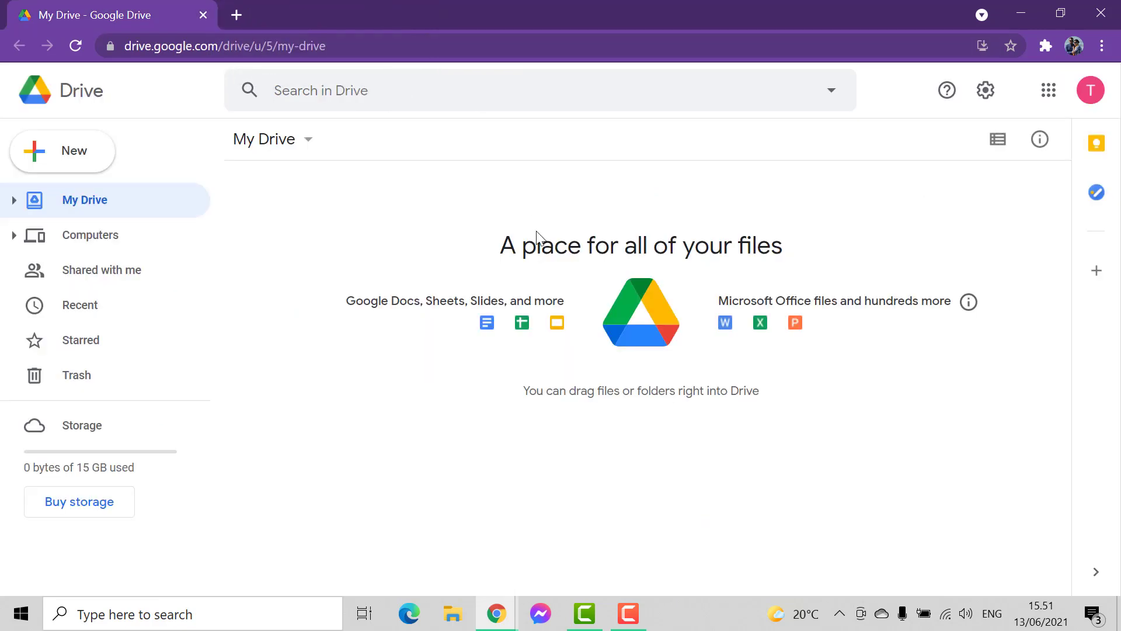
# - Start a new Google Docs file from a template in My Drive to open the template gallery
pyautogui.click(77, 152)
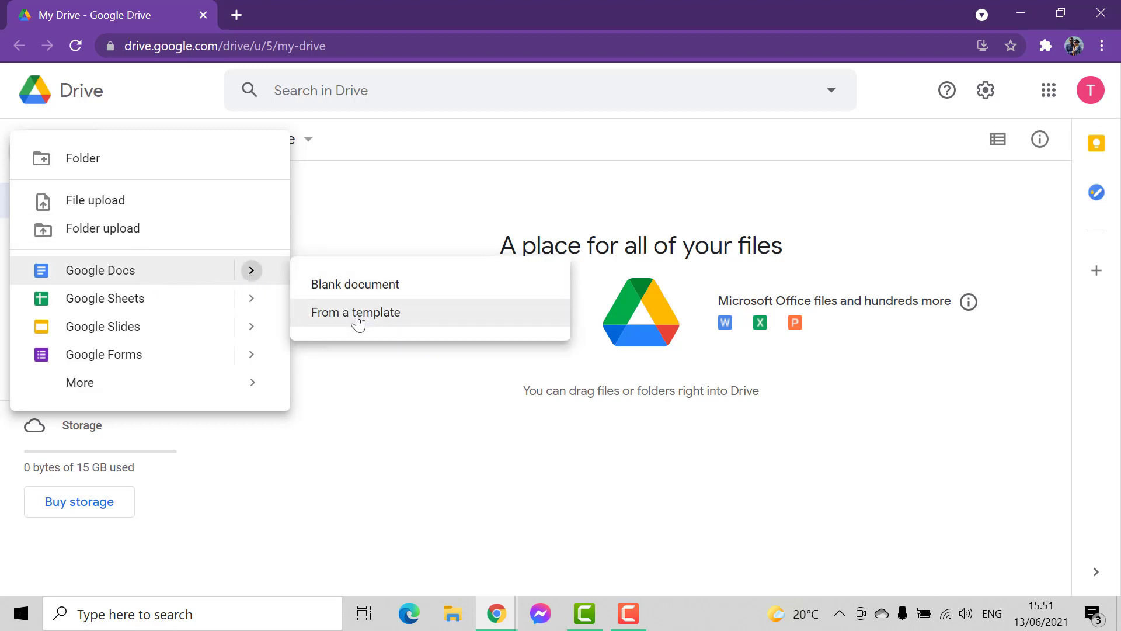
pyautogui.click(358, 316)
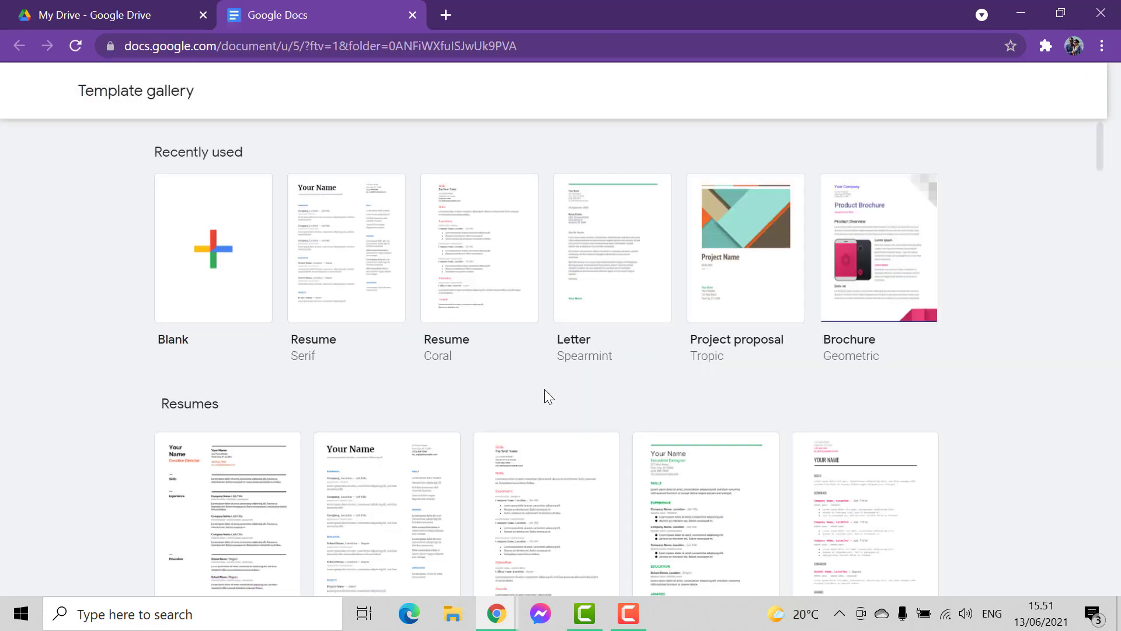
# - Skim the template gallery from the Resumes category down to the Work category and return to its beginning
pyautogui.scroll(-6, 544, 390)
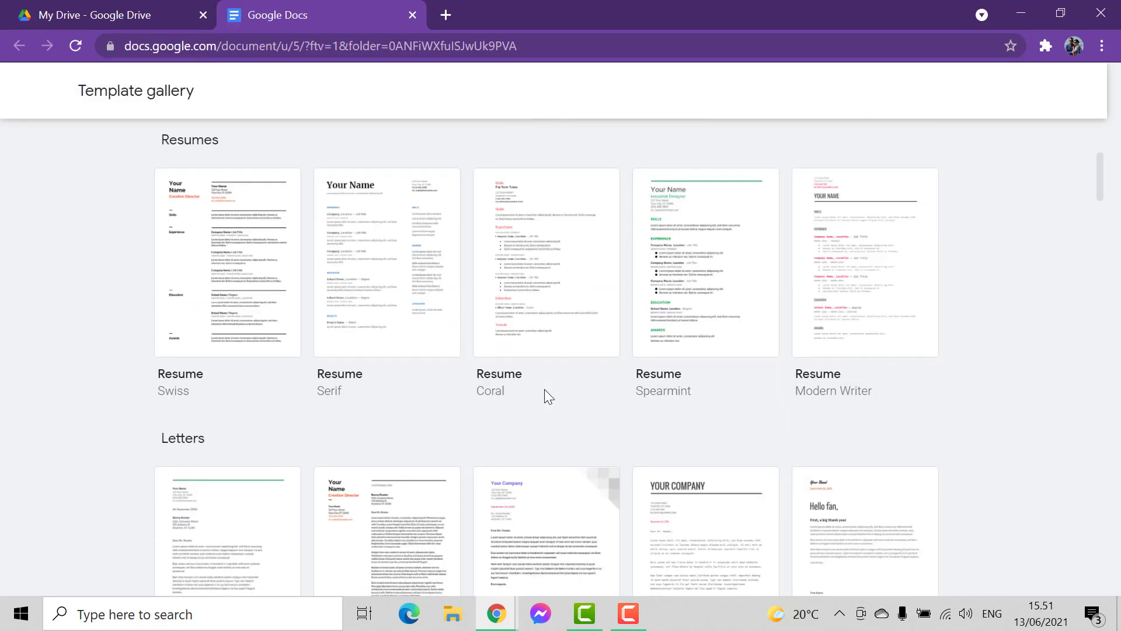
pyautogui.scroll(-3, 546, 397)
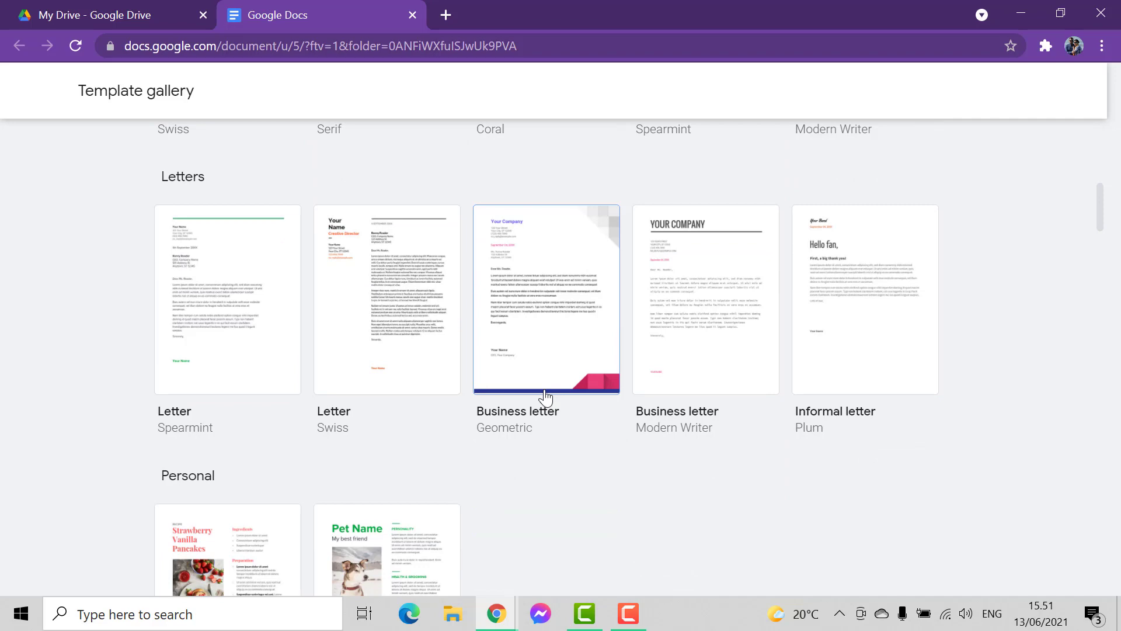
pyautogui.scroll(-4, 546, 398)
pyautogui.scroll(-3, 546, 398)
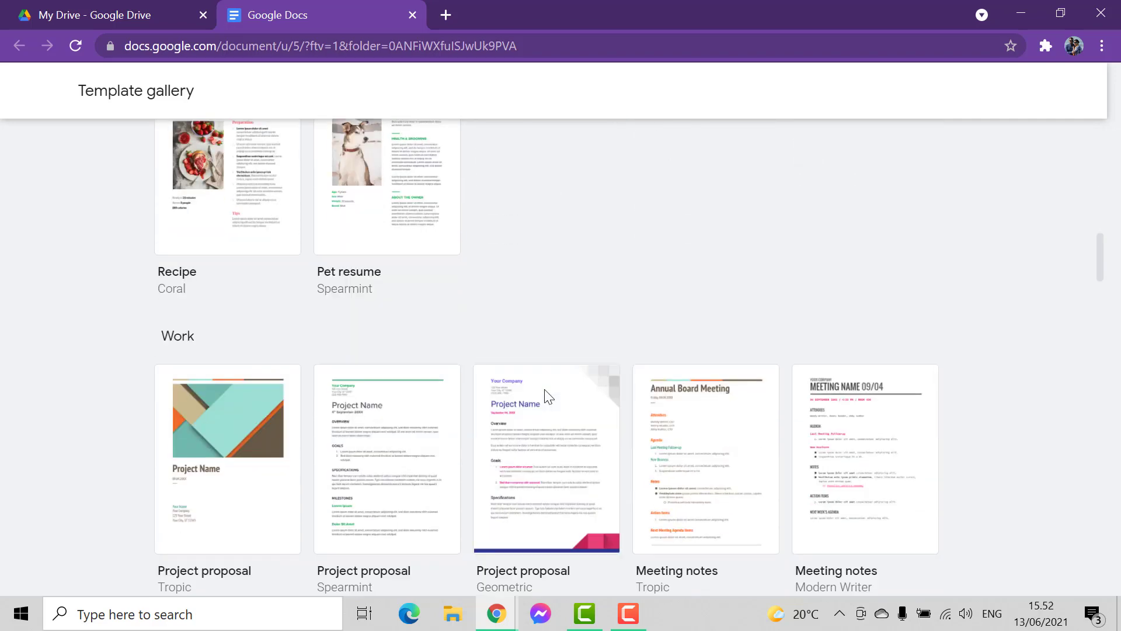
pyautogui.scroll(1, 388, 441)
pyautogui.scroll(-5, 387, 434)
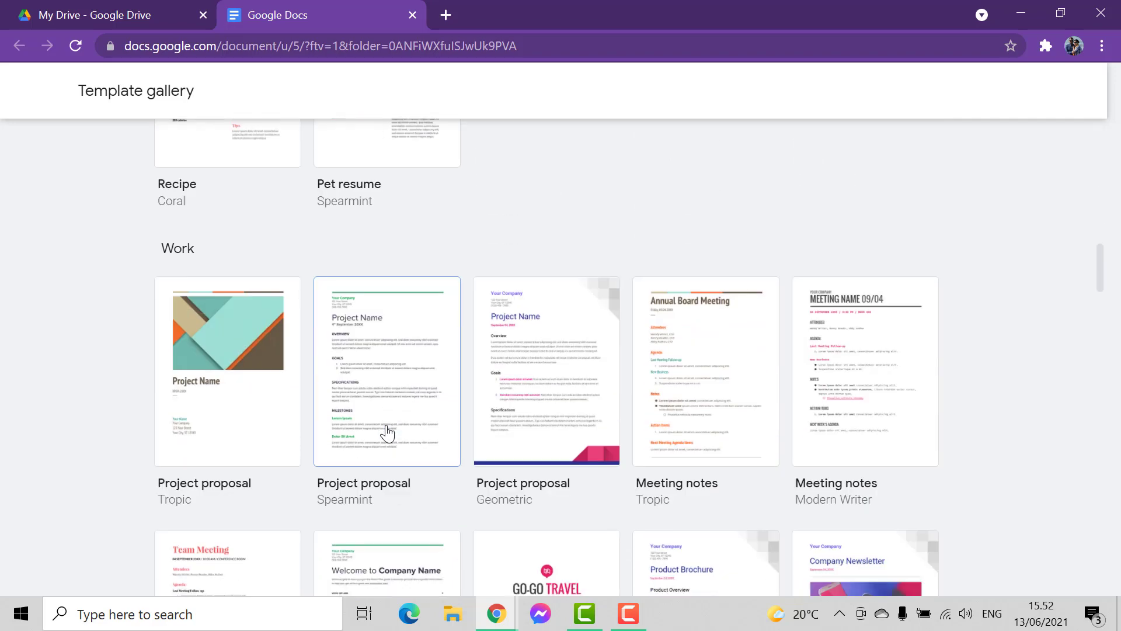
pyautogui.scroll(10, 387, 434)
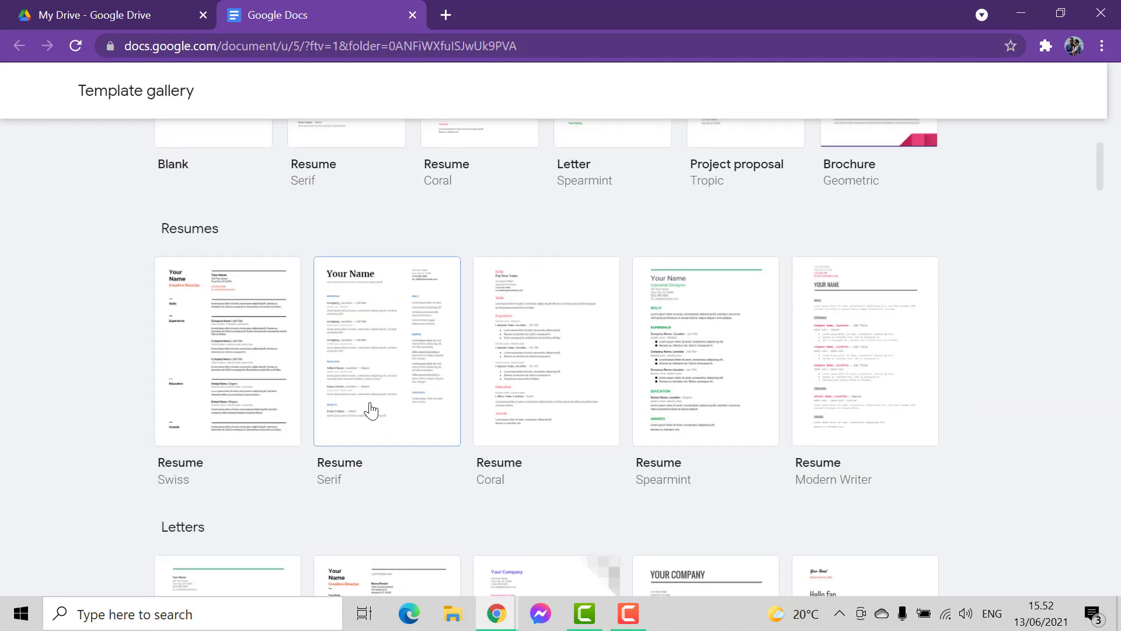
pyautogui.scroll(1, 299, 315)
pyautogui.scroll(2, 294, 408)
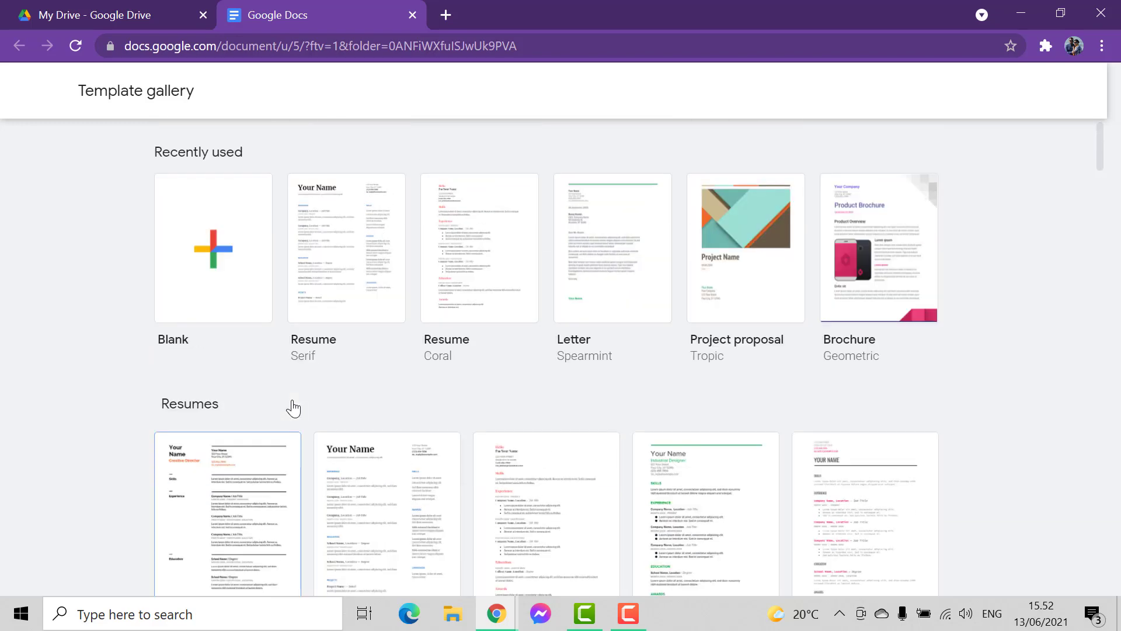
# - Examine the available templates category by category, from Resumes, Letters and Personal through Work and Sales to Legal
pyautogui.scroll(-3, 306, 408)
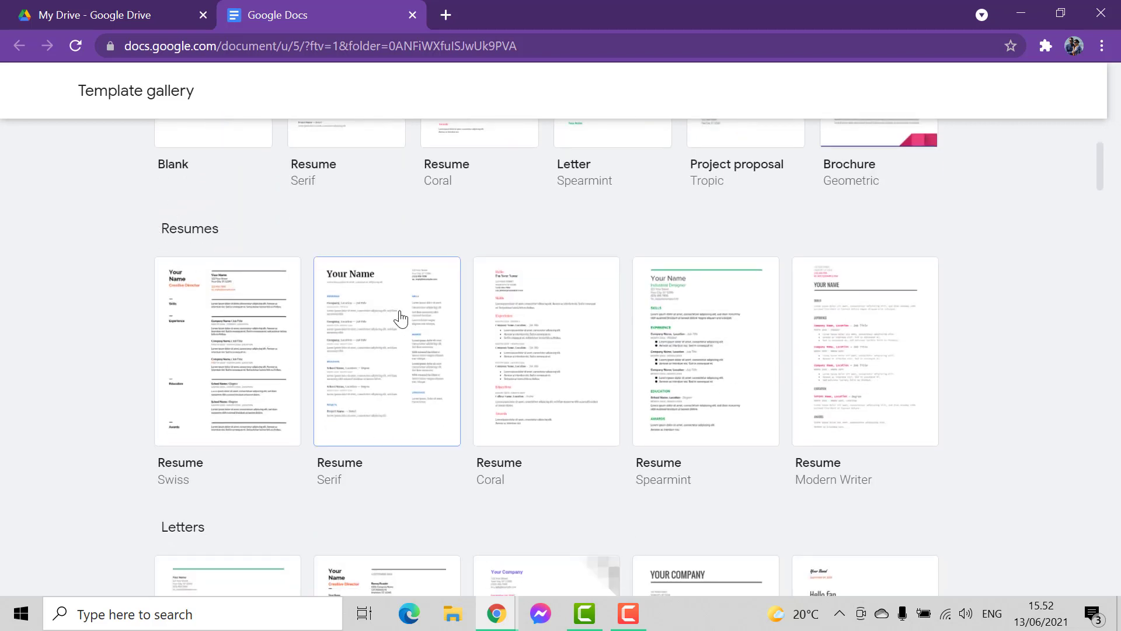
pyautogui.scroll(-3, 296, 416)
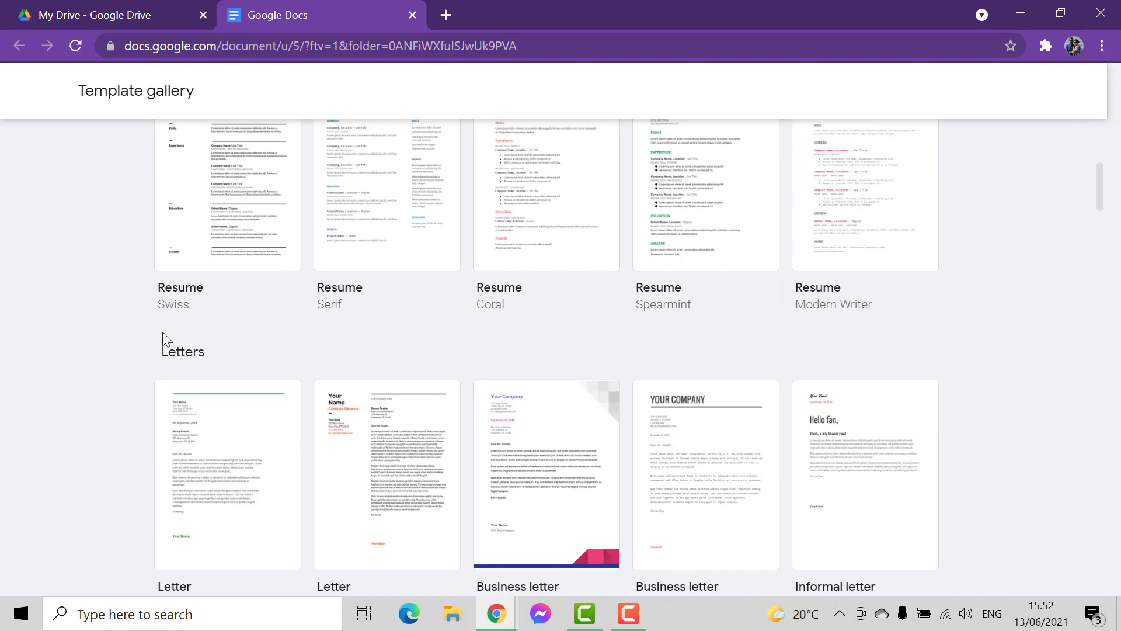
pyautogui.scroll(-4, 278, 381)
pyautogui.scroll(-5, 212, 369)
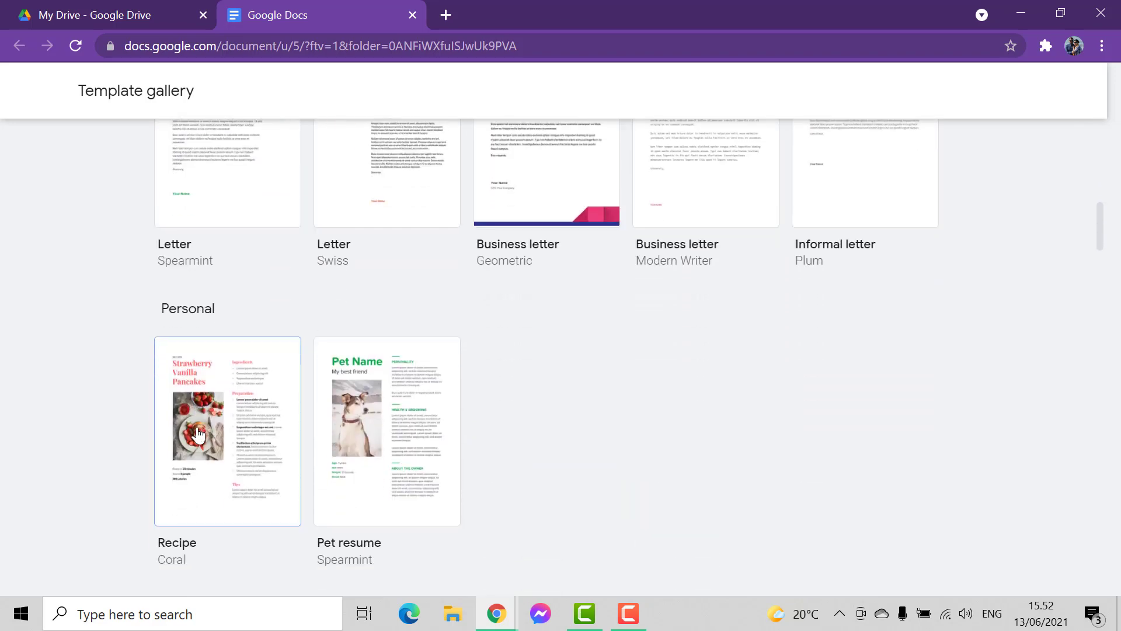
pyautogui.scroll(-1, 549, 470)
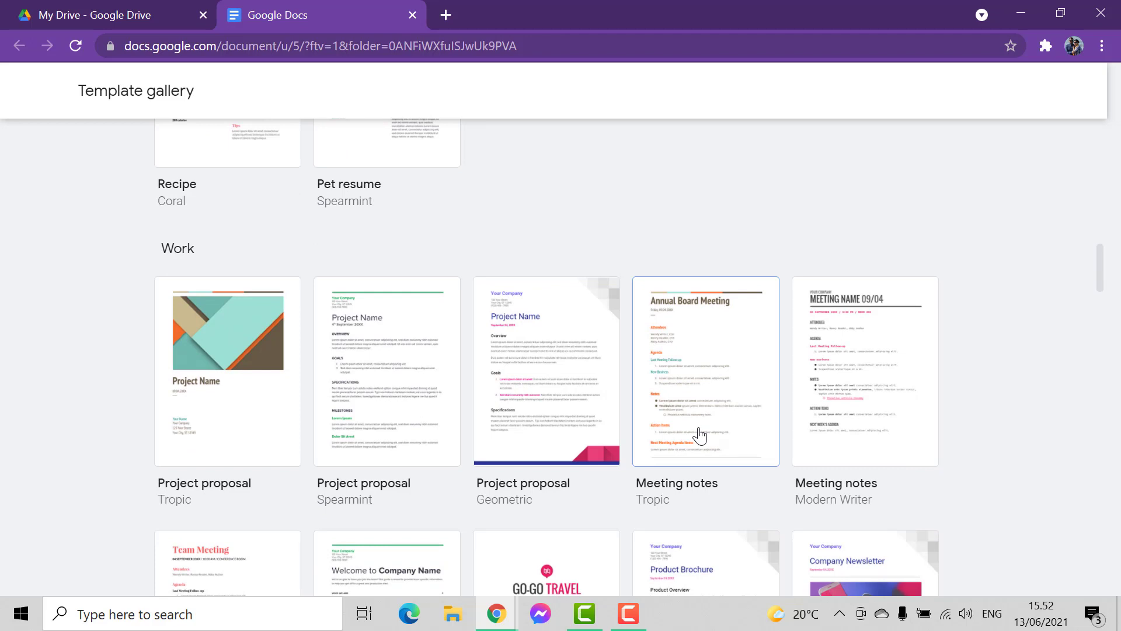
pyautogui.scroll(-1, 672, 424)
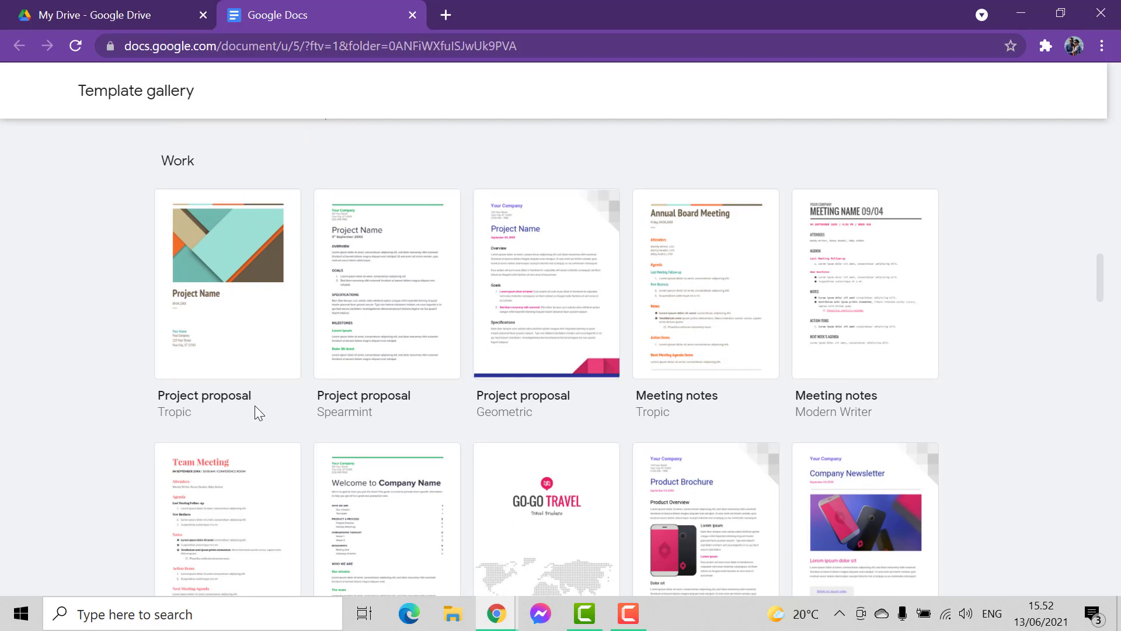
pyautogui.scroll(-2, 492, 496)
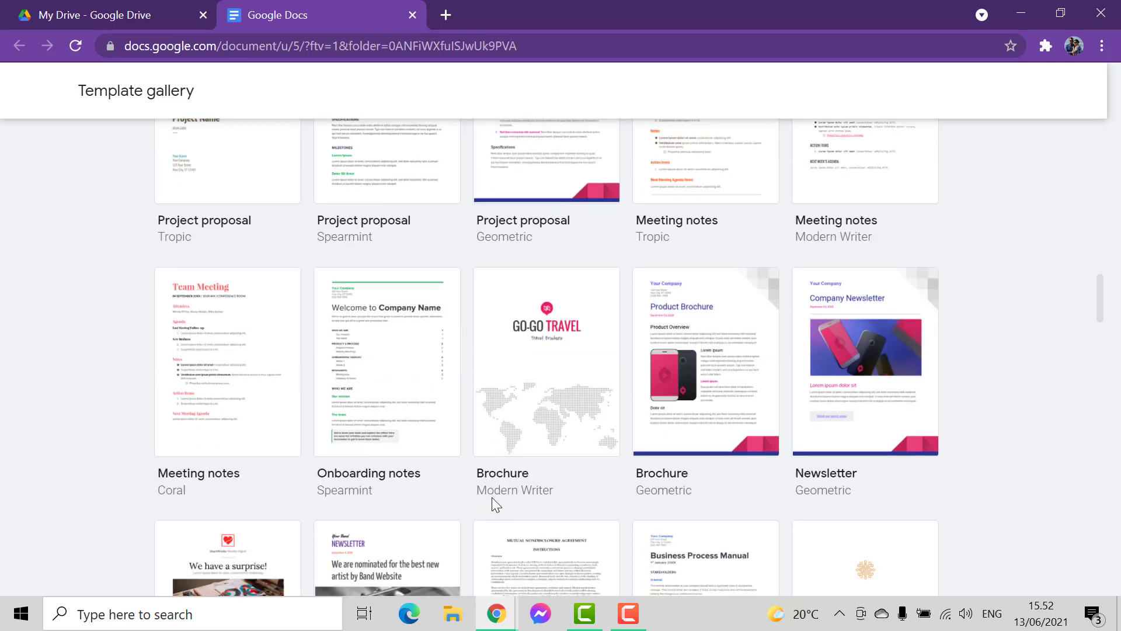
pyautogui.scroll(-1, 492, 496)
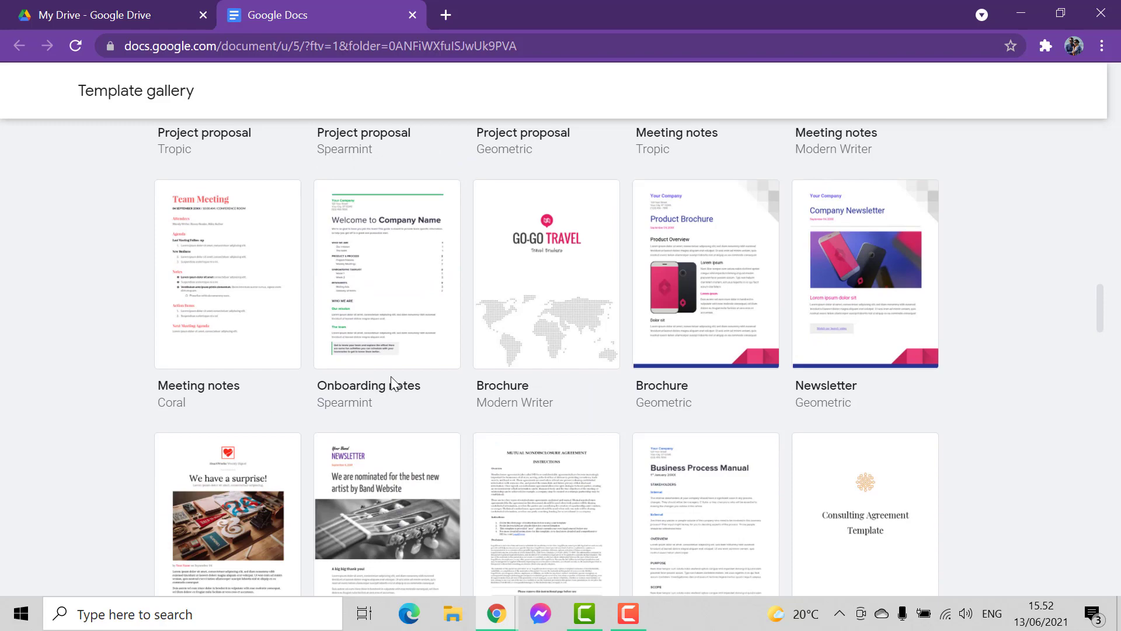
pyautogui.scroll(-2, 577, 402)
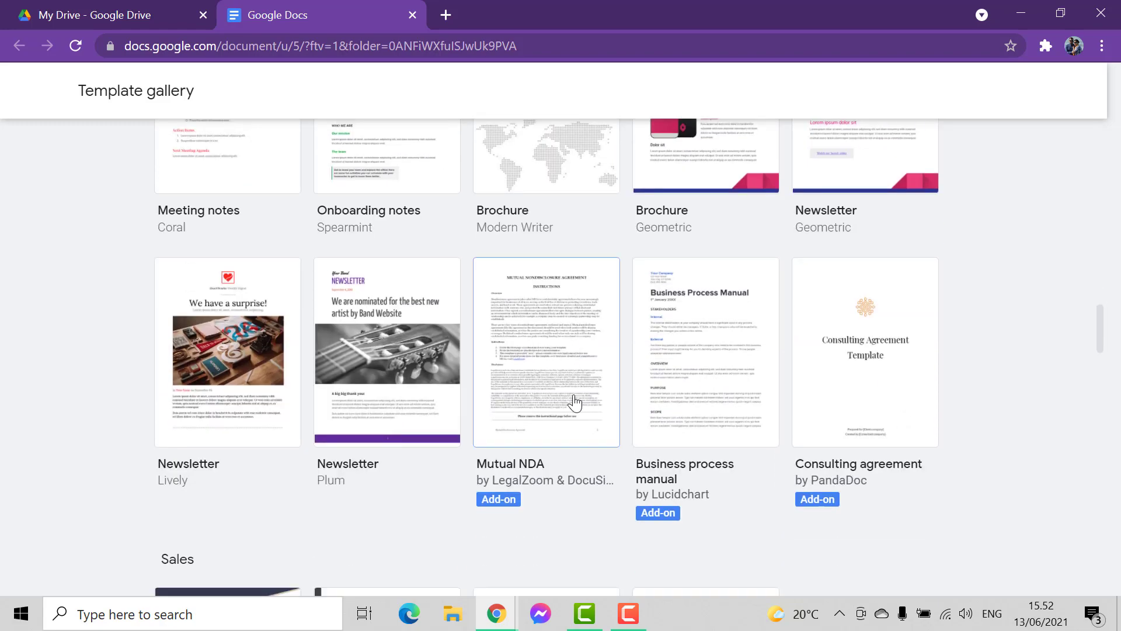
pyautogui.scroll(2, 576, 402)
pyautogui.scroll(-5, 576, 402)
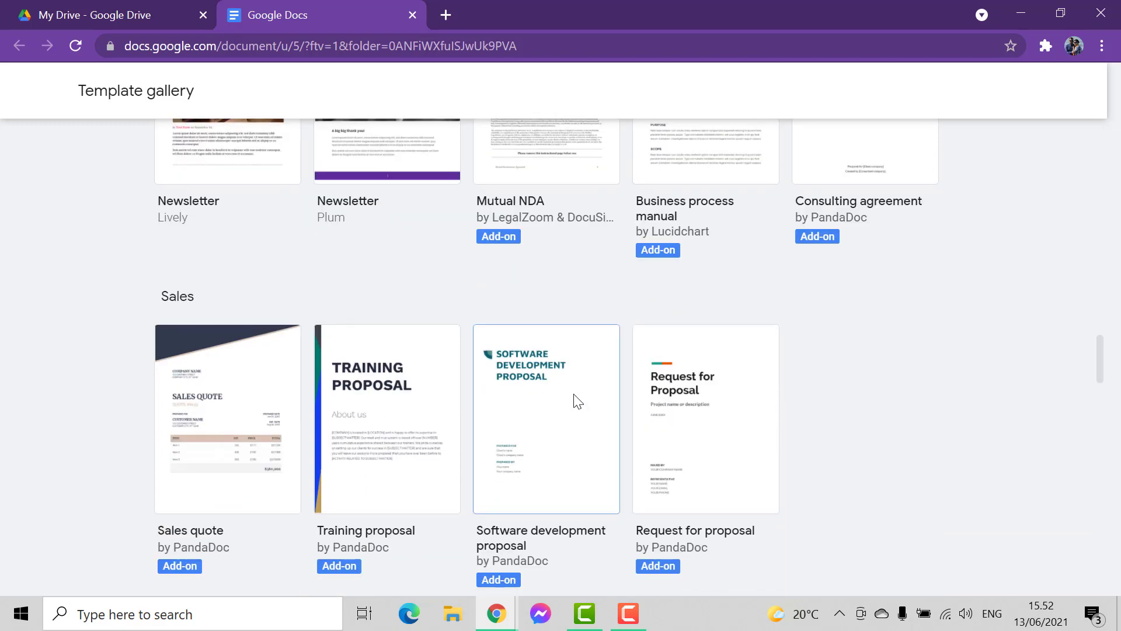
pyautogui.scroll(-5, 577, 402)
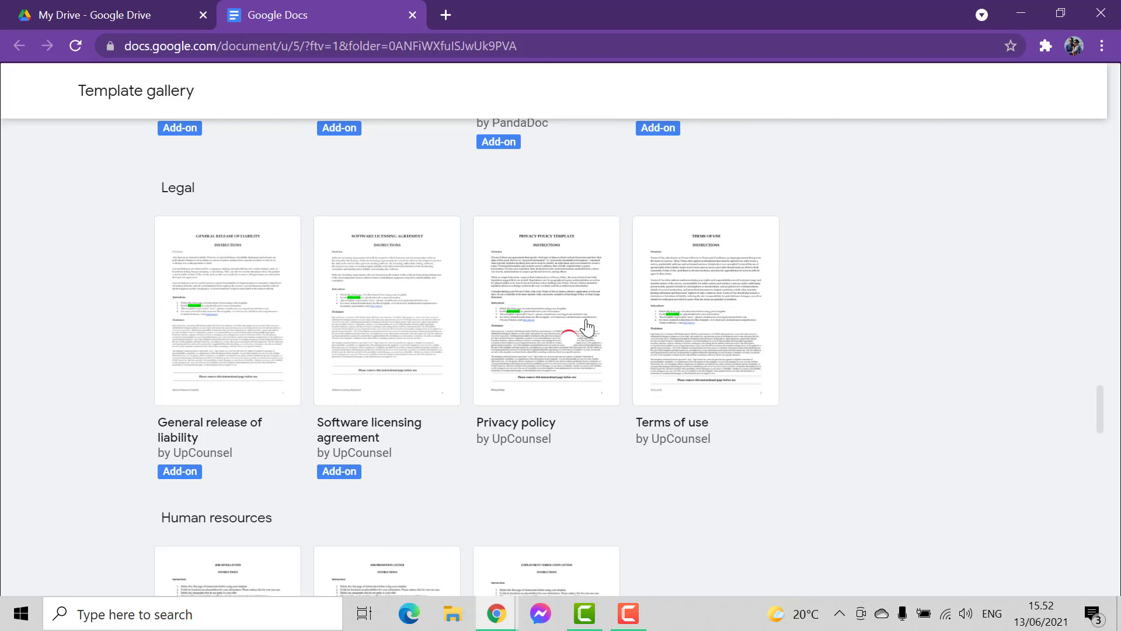
# - Create a document from the Privacy policy template by UpCounsel and look through its outlined sections
pyautogui.click(569, 337)
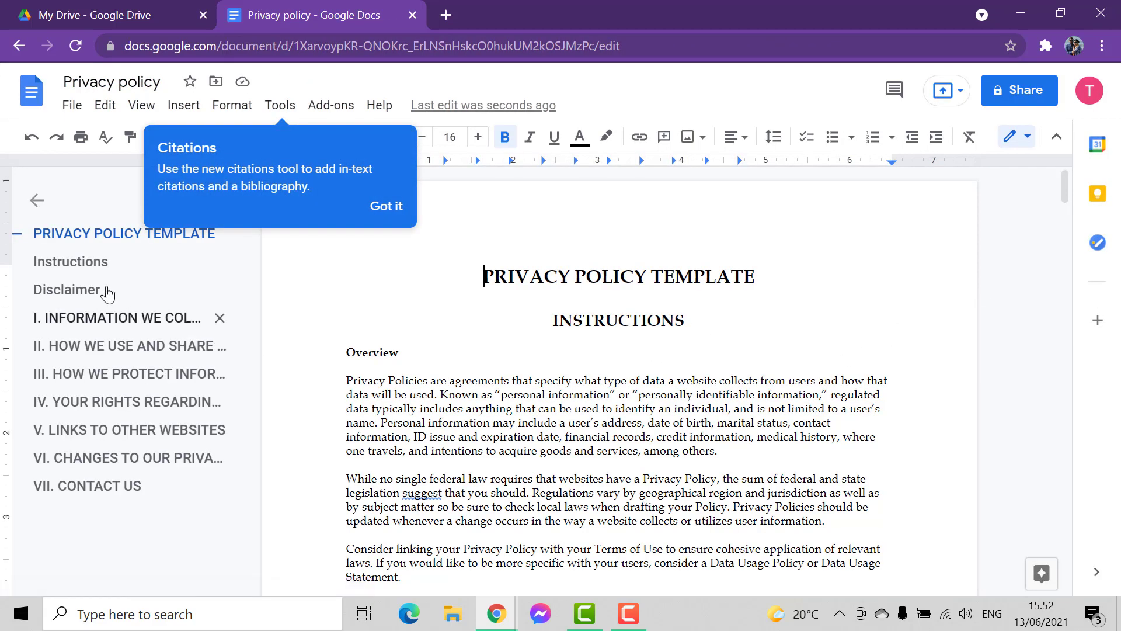
pyautogui.click(80, 318)
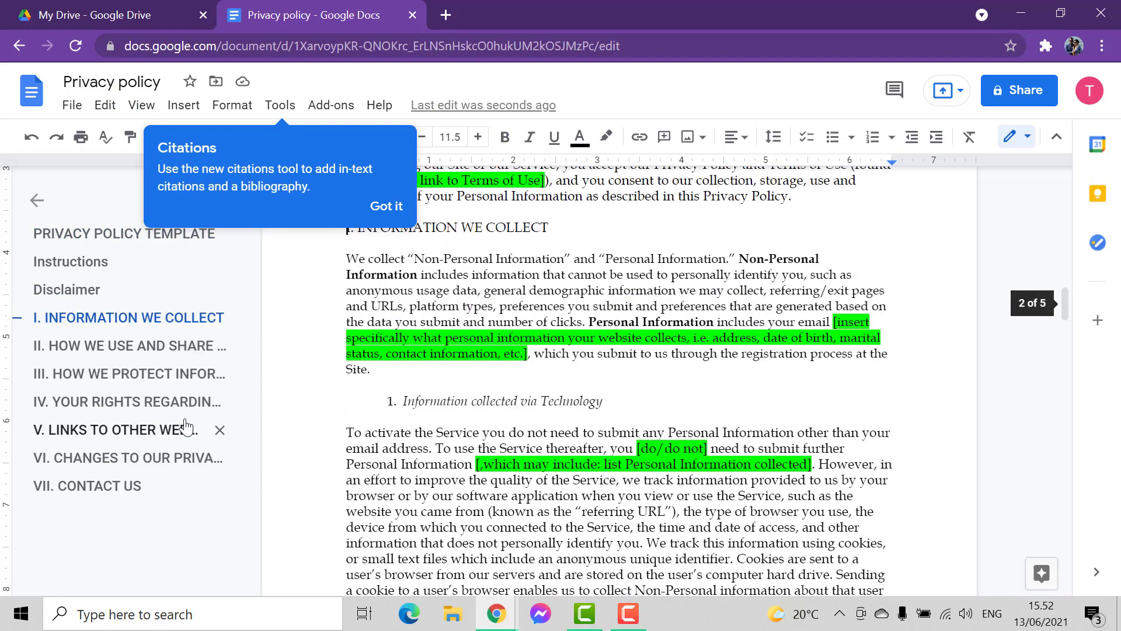
pyautogui.click(108, 371)
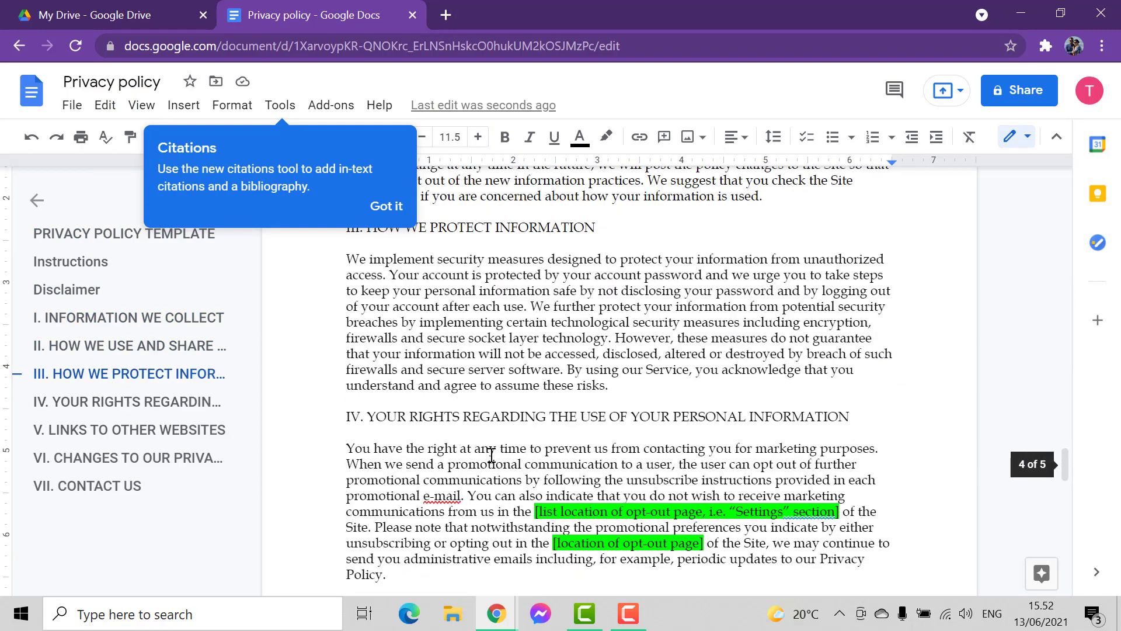
pyautogui.scroll(-3, 505, 451)
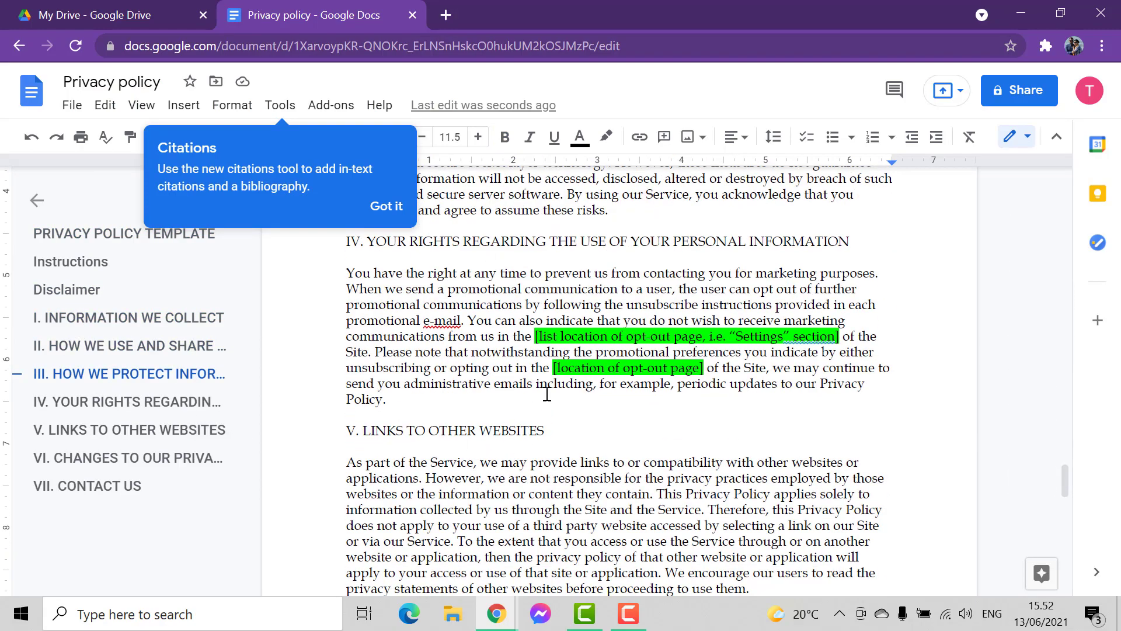
pyautogui.scroll(10, 547, 393)
pyautogui.click(386, 206)
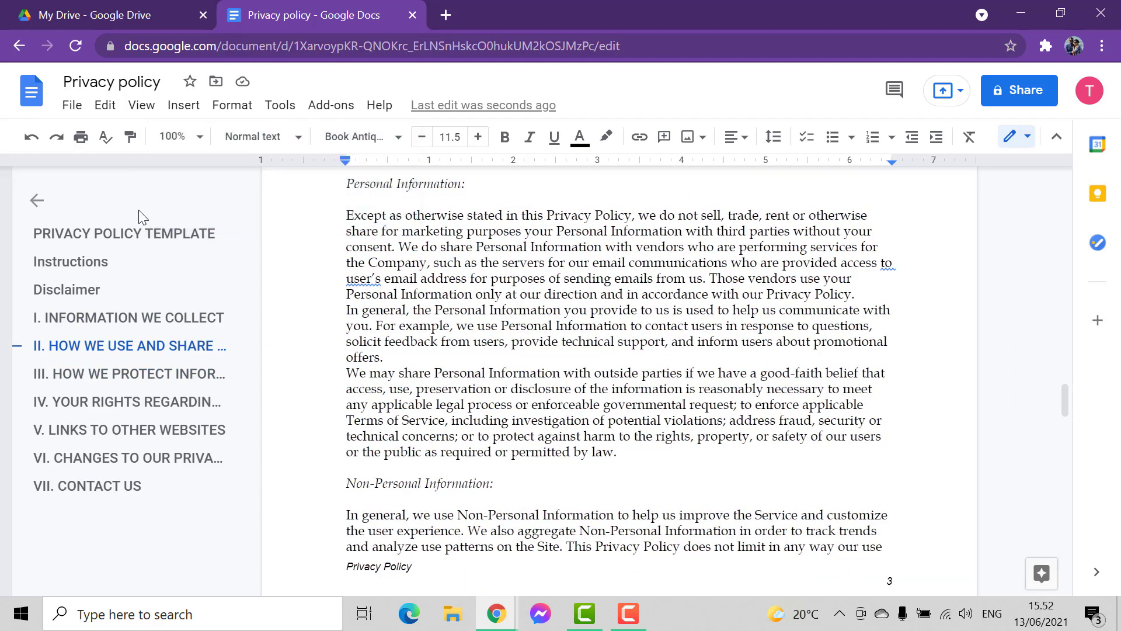
# - Return to the template gallery and create a document from the Modern Writer resume template
pyautogui.click(19, 46)
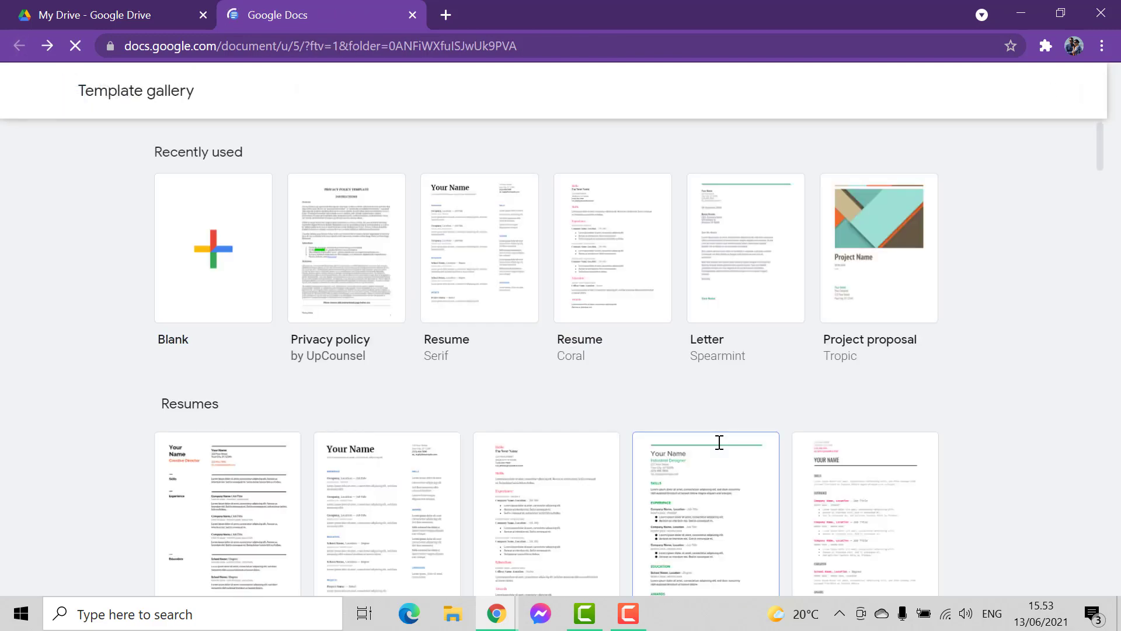
pyautogui.scroll(-3, 720, 445)
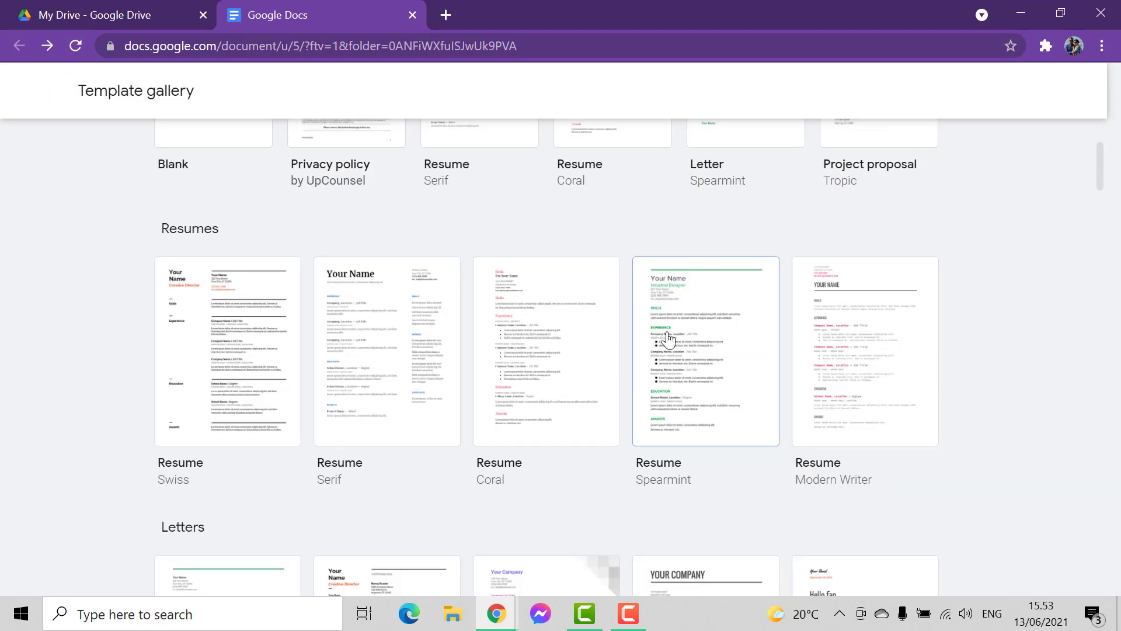
pyautogui.click(507, 337)
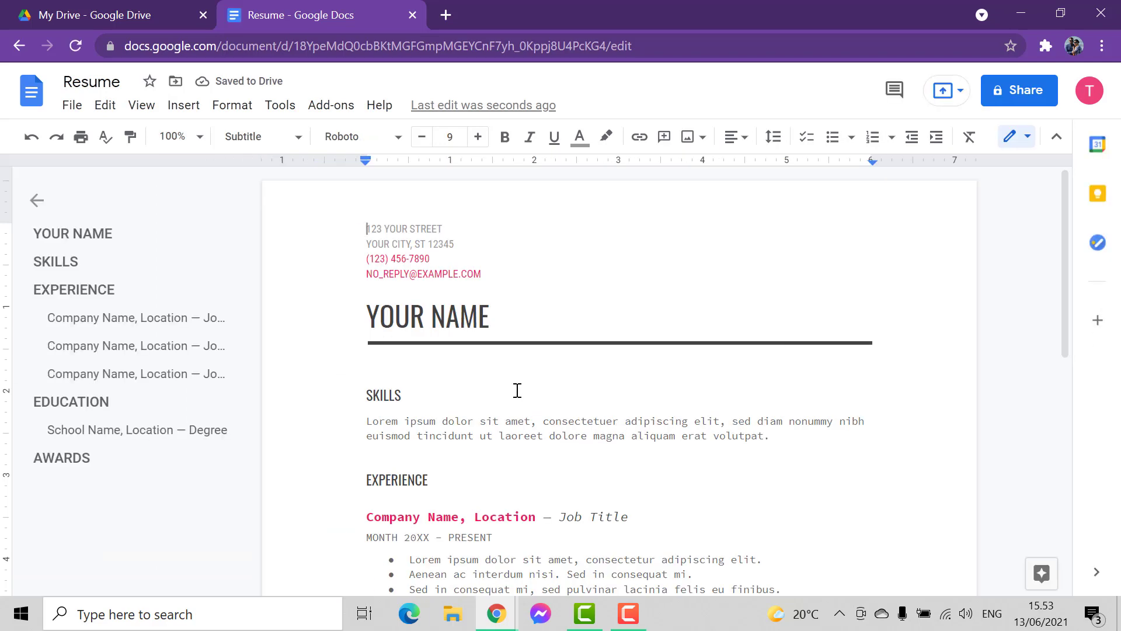
# - Look over the resume template and examine its placeholder contact details above the name heading
pyautogui.scroll(-9, 518, 390)
pyautogui.scroll(9, 514, 390)
pyautogui.click(430, 264)
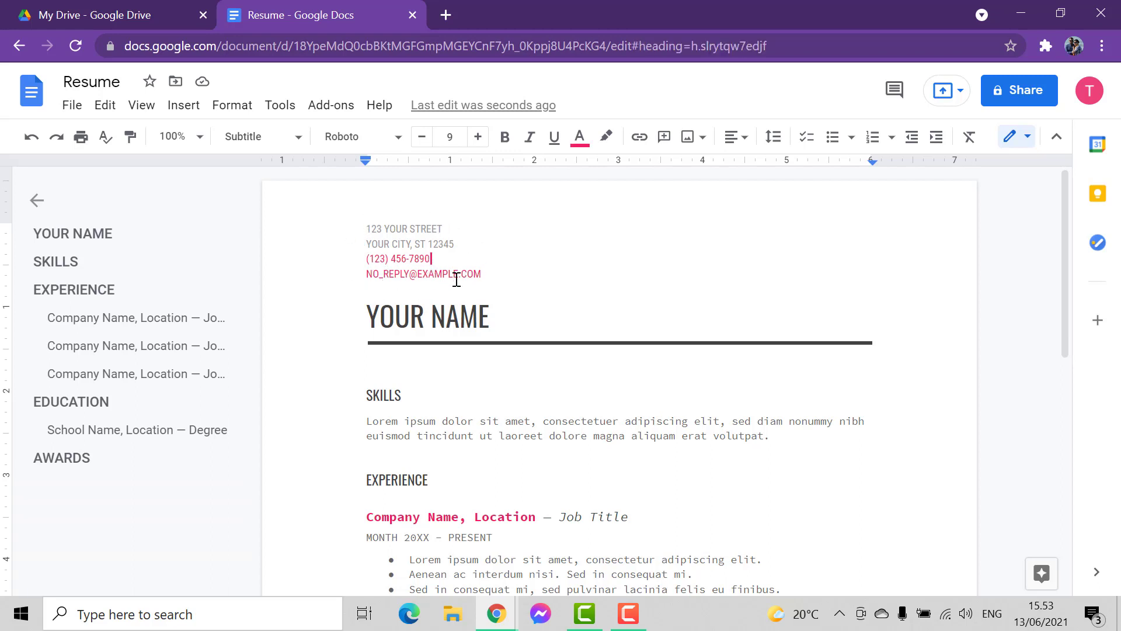
pyautogui.click(459, 279)
pyautogui.moveTo(498, 278); pyautogui.dragTo(370, 218)
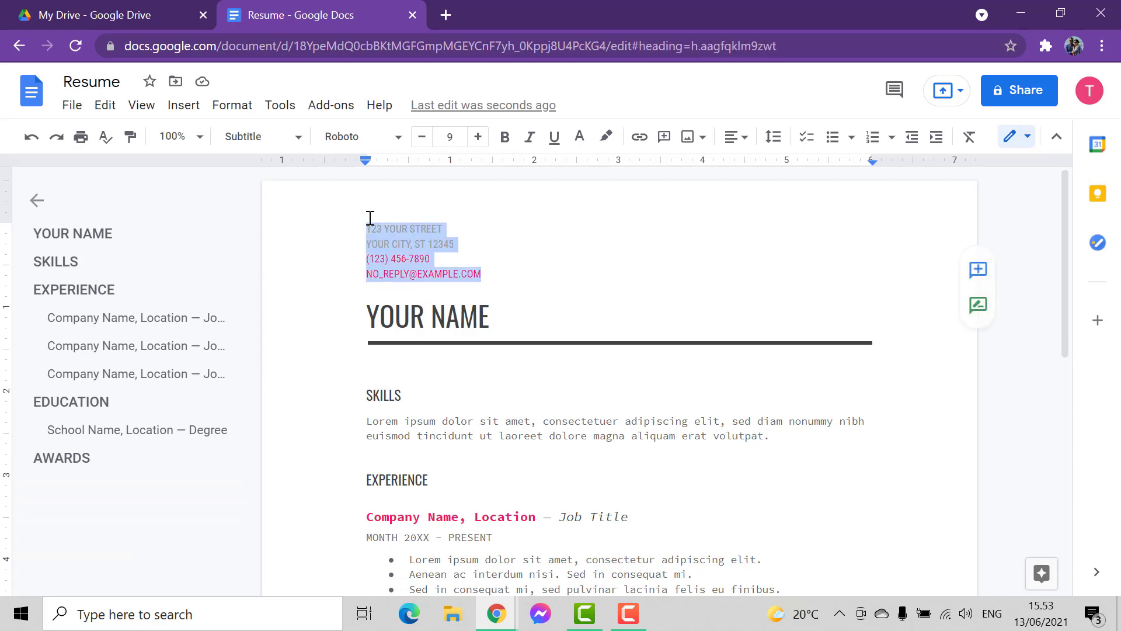
pyautogui.click(522, 312)
pyautogui.moveTo(488, 277); pyautogui.dragTo(373, 229)
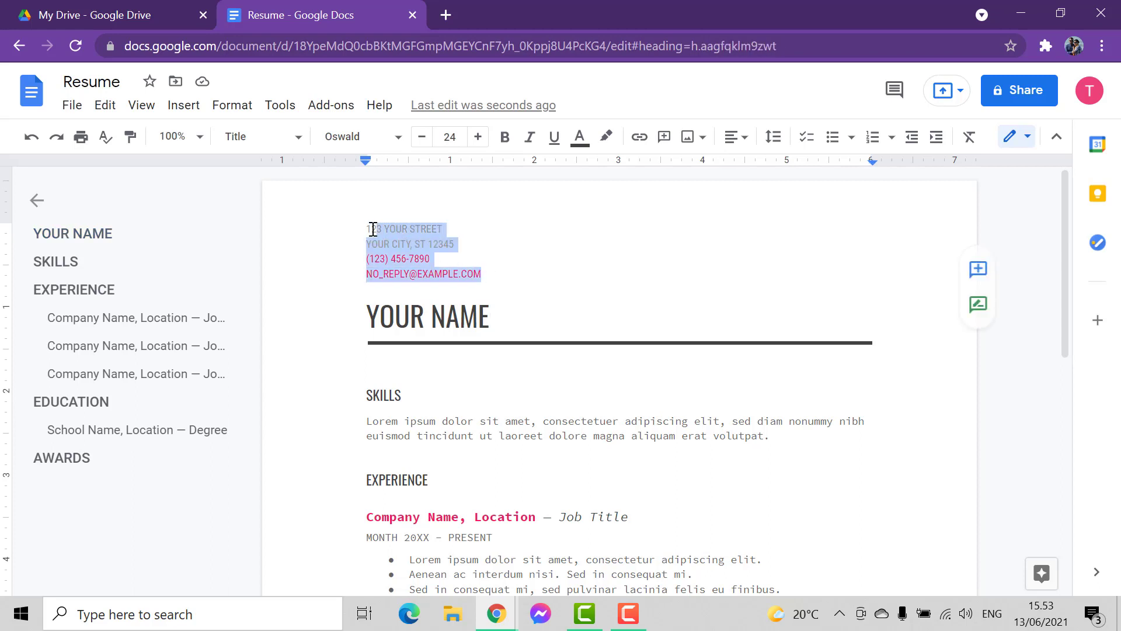
# - Replace the "YOUR NAME" heading with the person's first name and dismiss the document status tip
pyautogui.moveTo(501, 314); pyautogui.dragTo(370, 303)
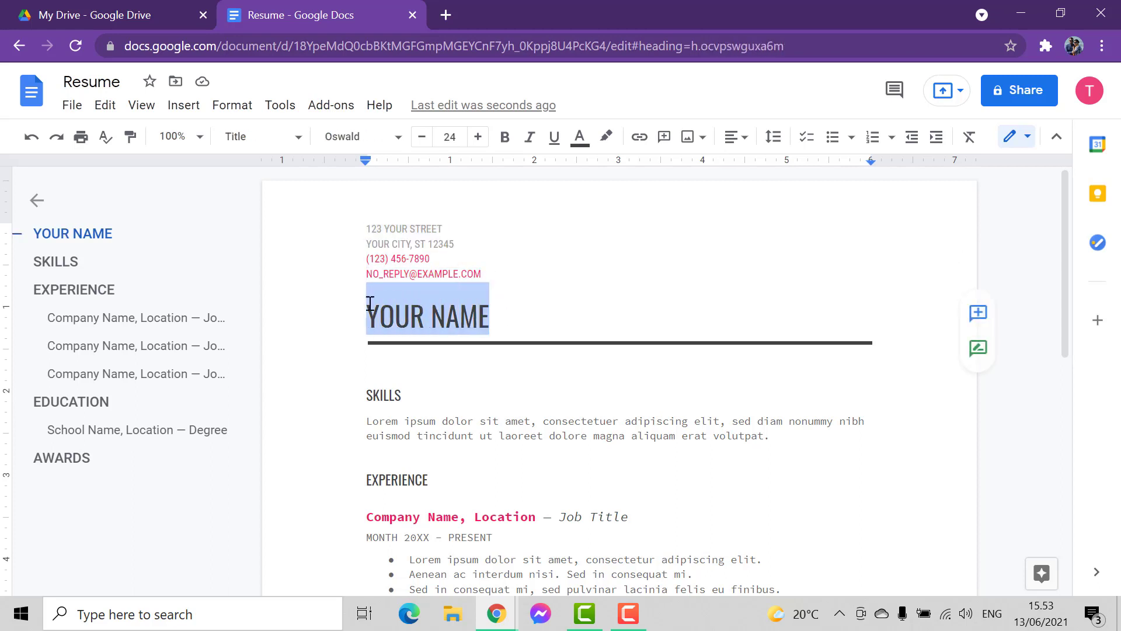
pyautogui.press('BackSpace')
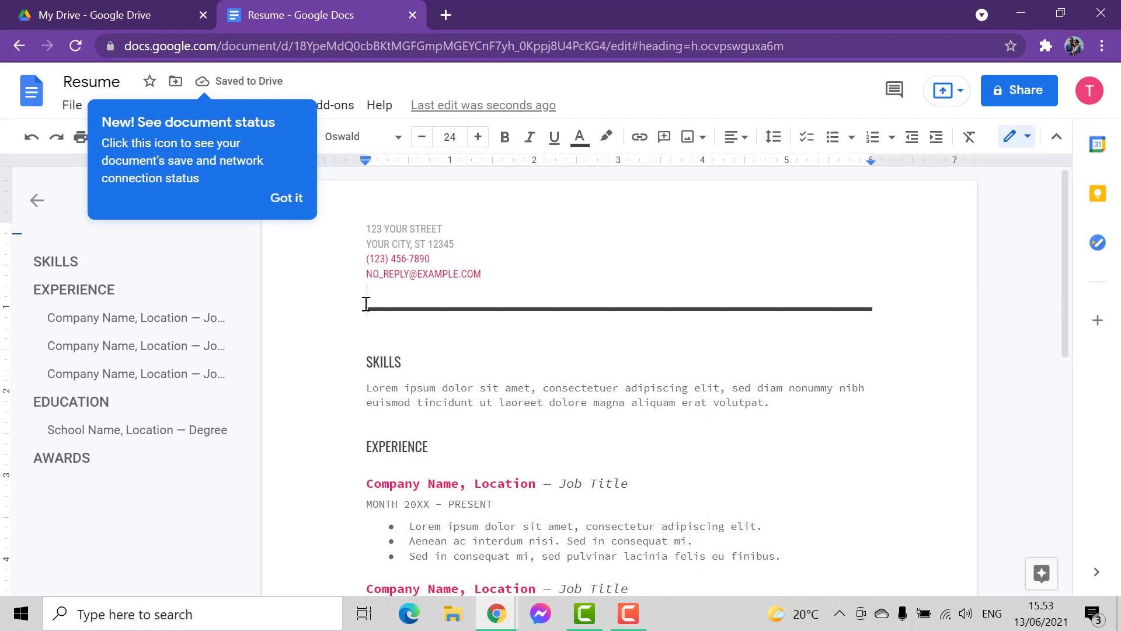
pyautogui.write('alexander')
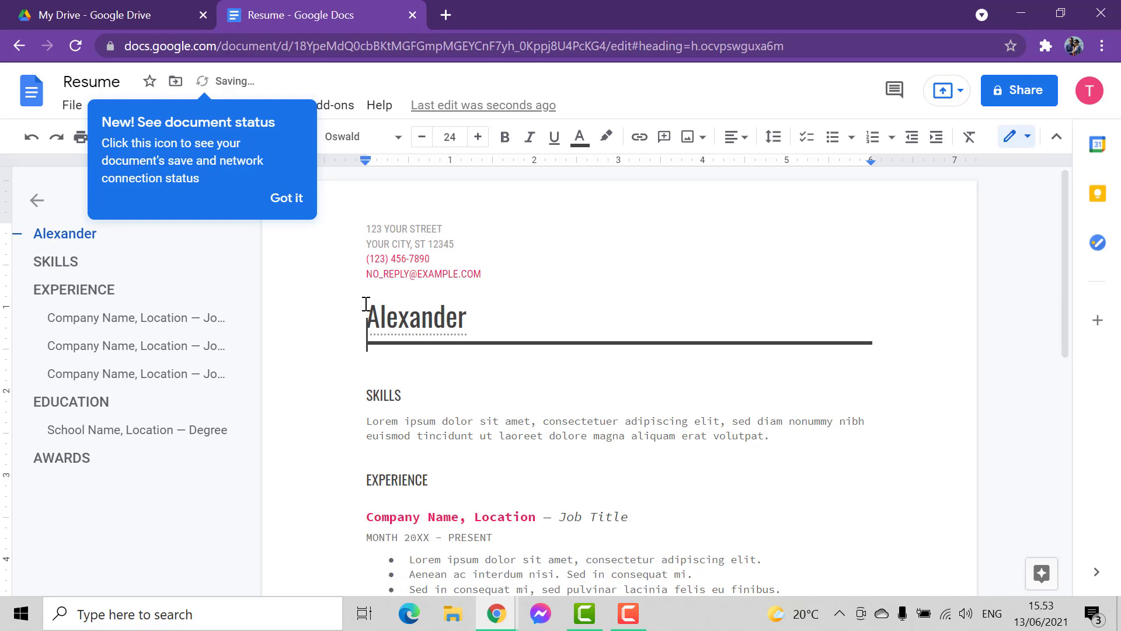
pyautogui.click(292, 204)
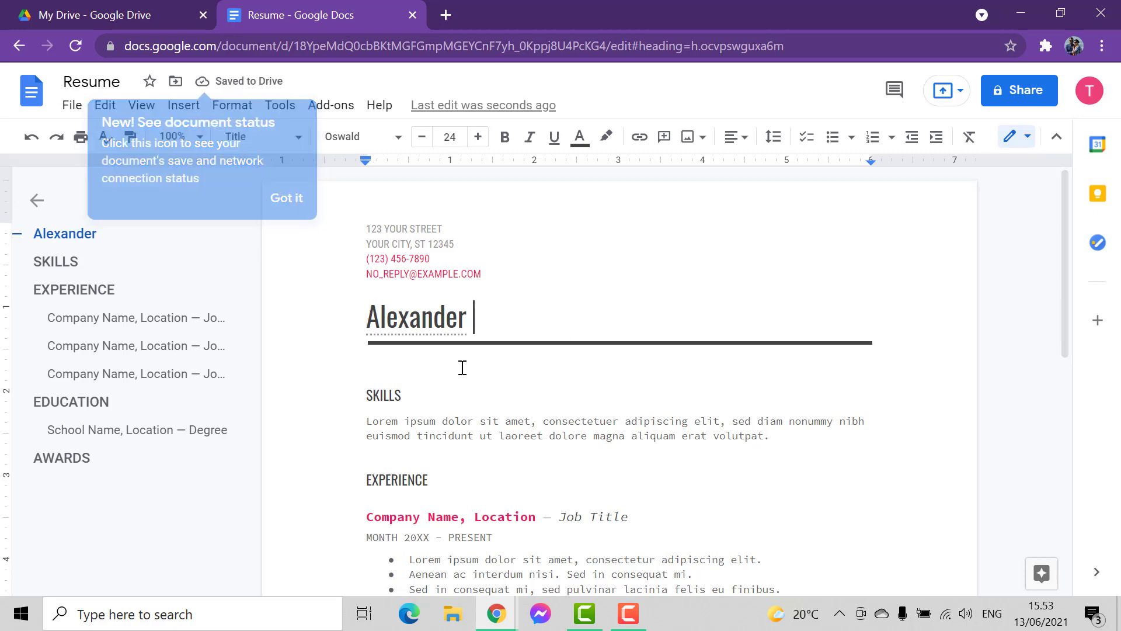
# - Examine the resume's placeholder text from Skills and Experience through Education and Awards, and return to the beginning of the document
pyautogui.scroll(-1, 498, 412)
pyautogui.moveTo(368, 332); pyautogui.dragTo(772, 361)
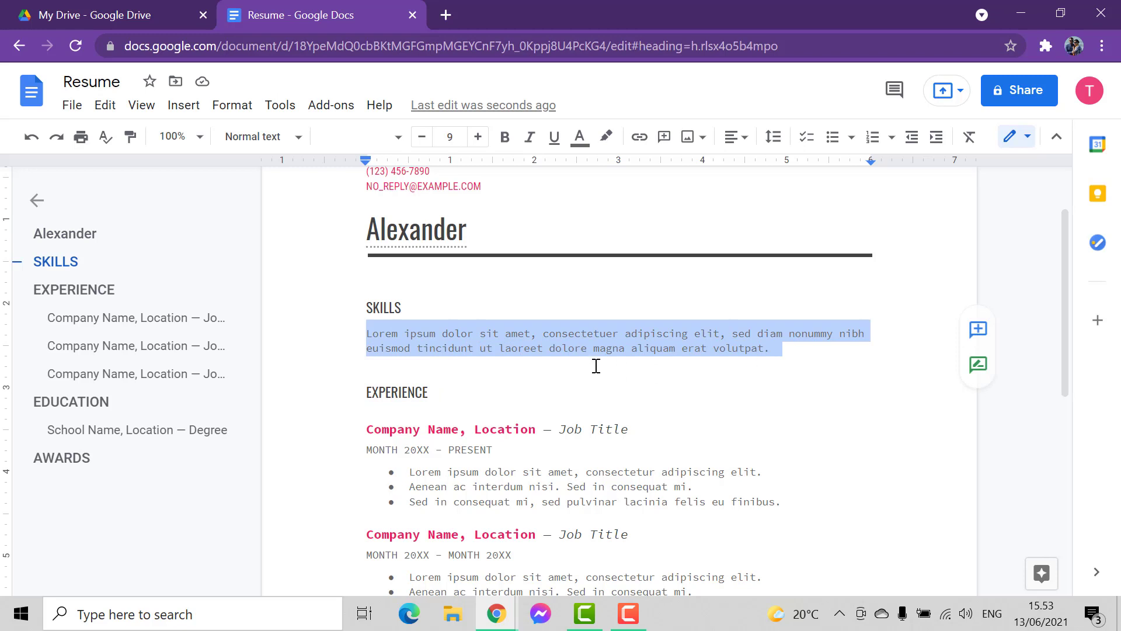
pyautogui.scroll(-3, 552, 365)
pyautogui.click(399, 218)
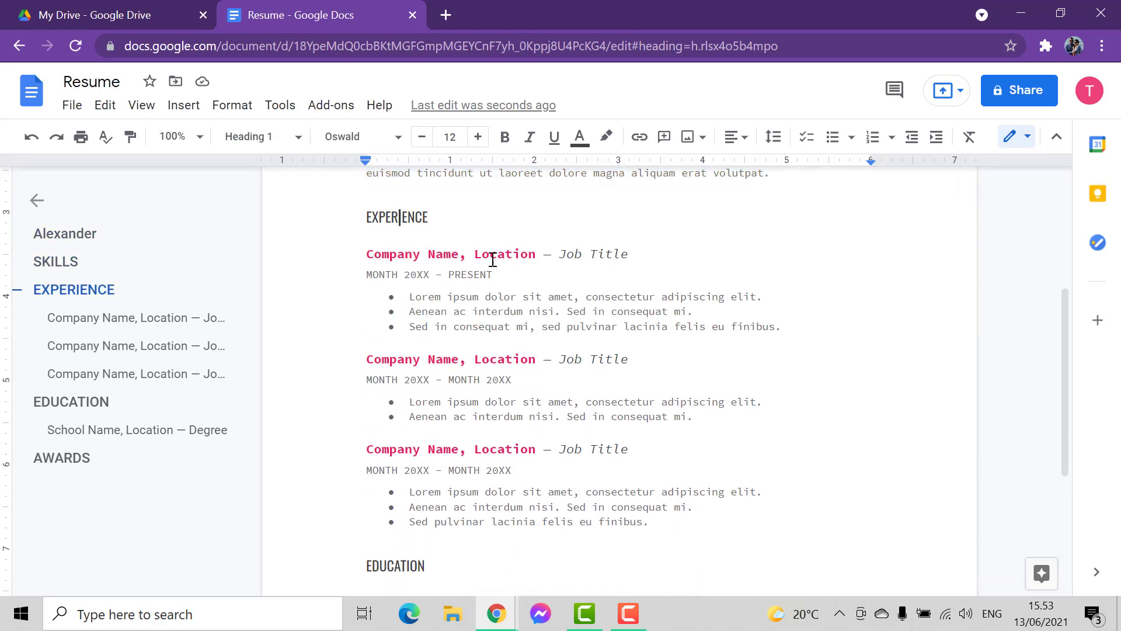
pyautogui.moveTo(560, 254); pyautogui.dragTo(639, 257)
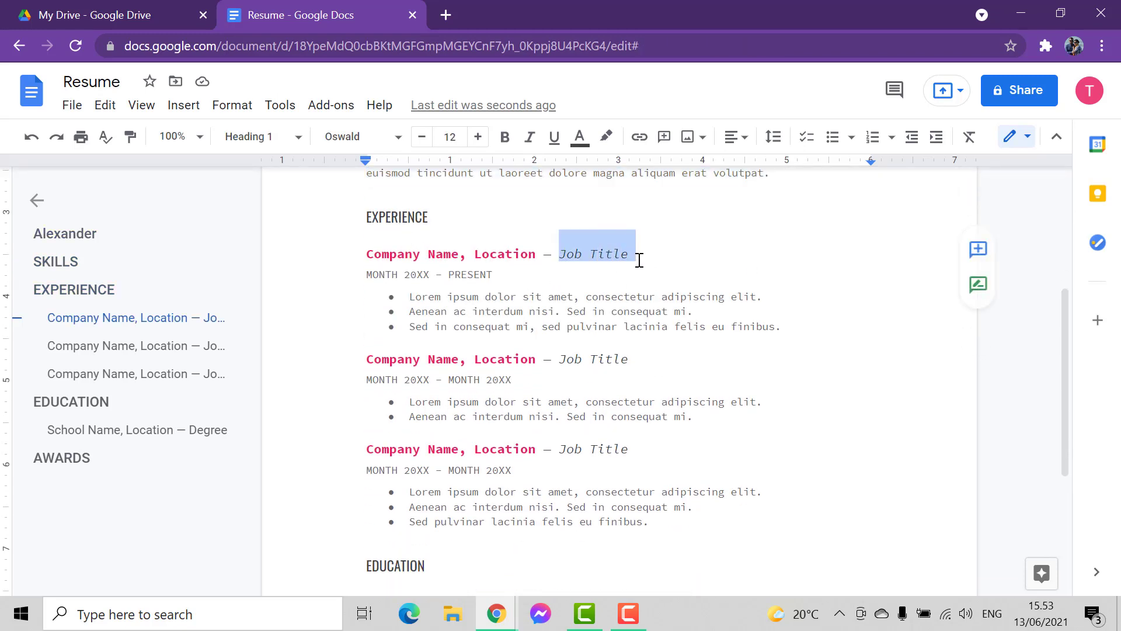
pyautogui.click(435, 245)
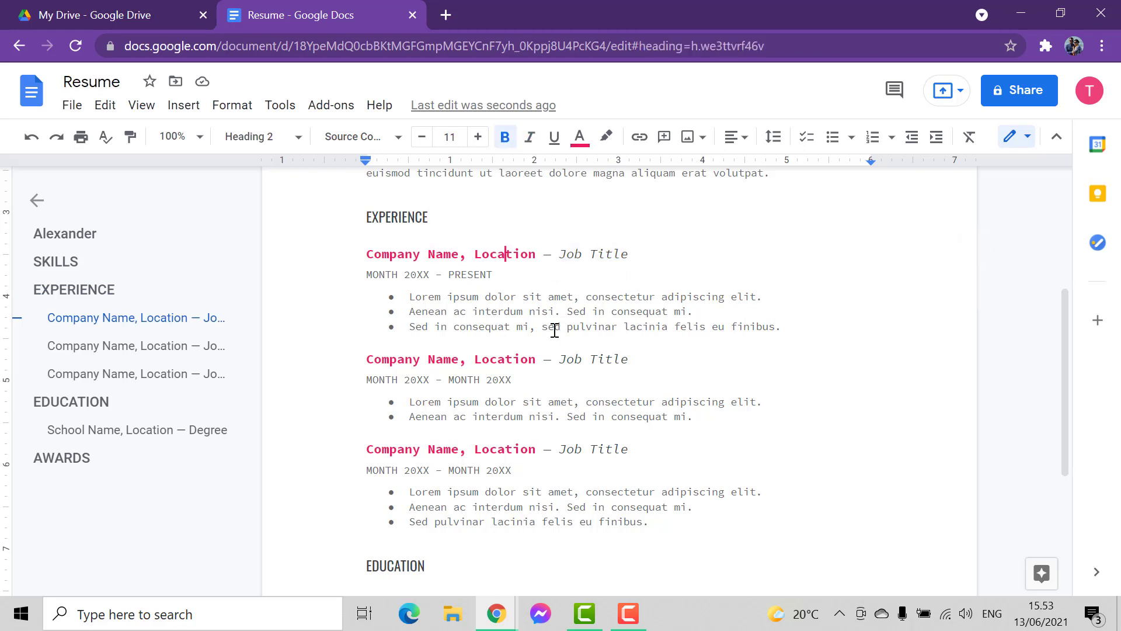
pyautogui.scroll(-3, 494, 372)
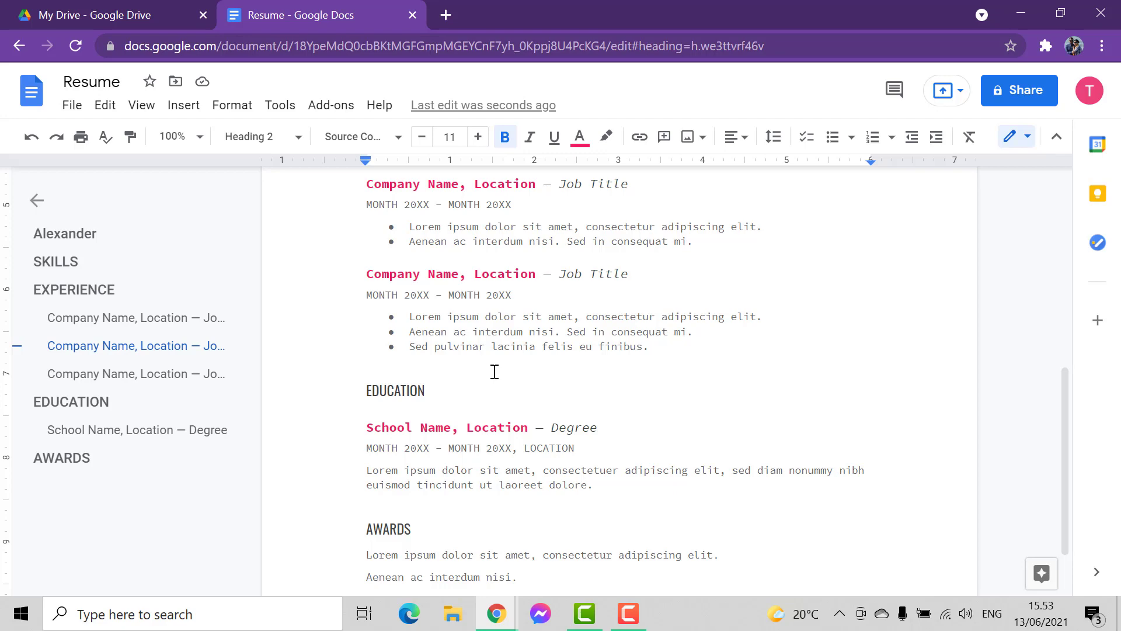
pyautogui.scroll(7, 757, 328)
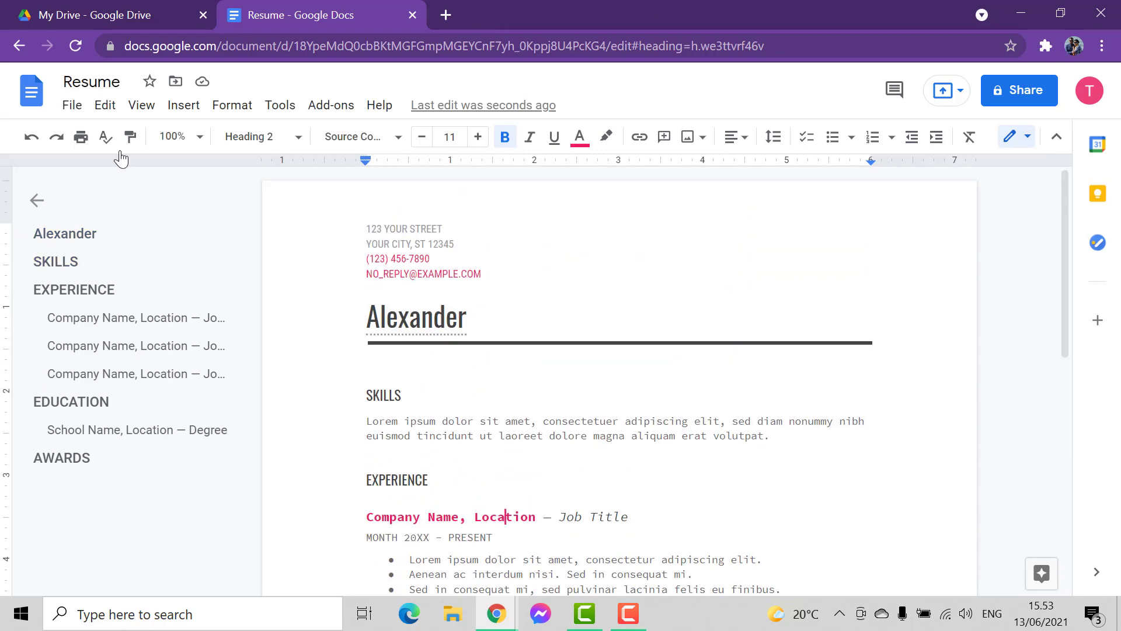
# - Return to the template gallery and create a blank document
pyautogui.hotkey('alt', 'Left')
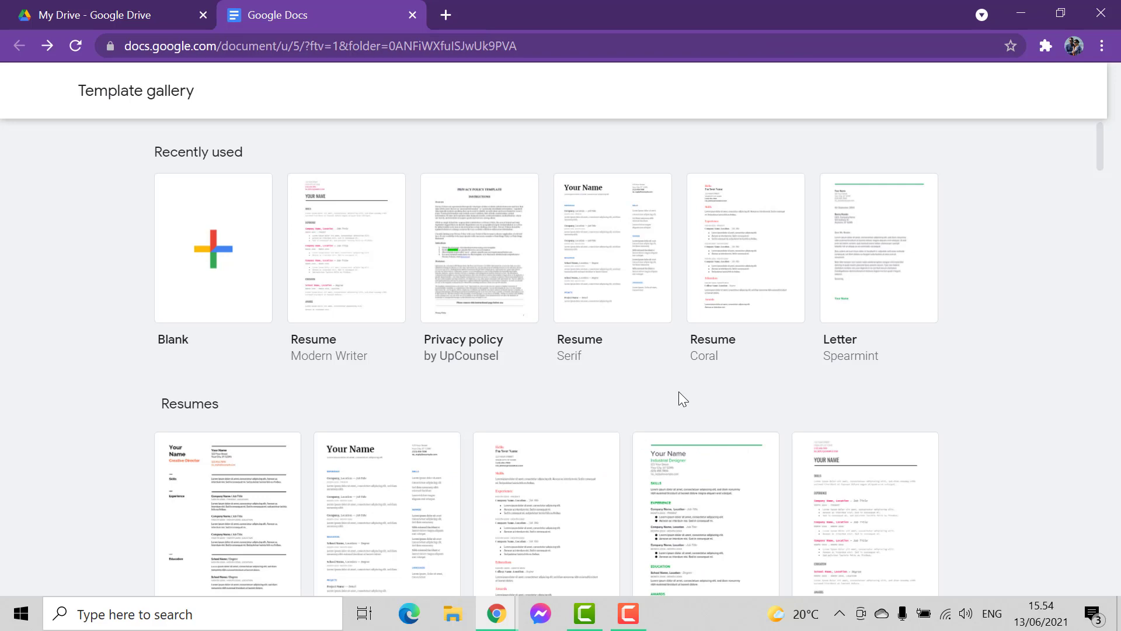
pyautogui.scroll(-3, 639, 335)
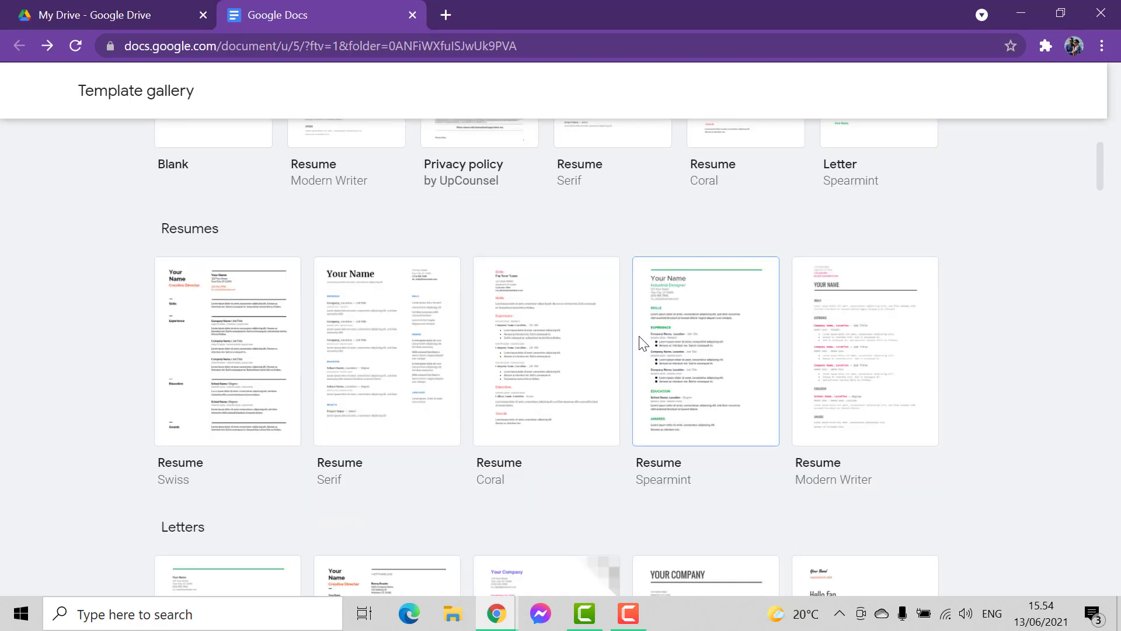
pyautogui.scroll(3, 637, 343)
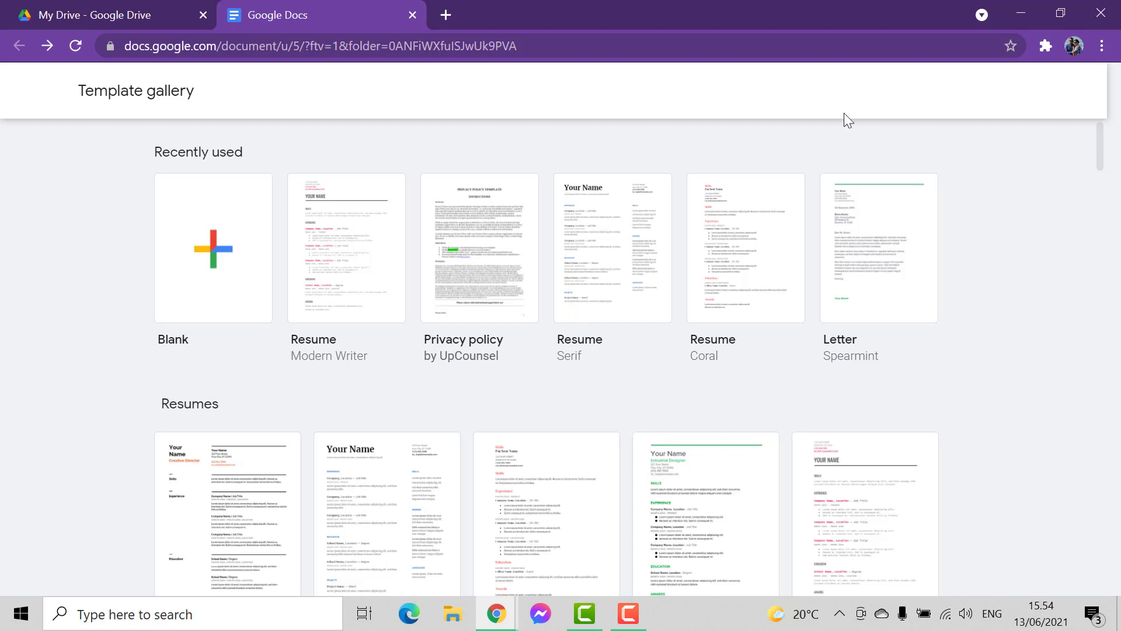
pyautogui.click(220, 266)
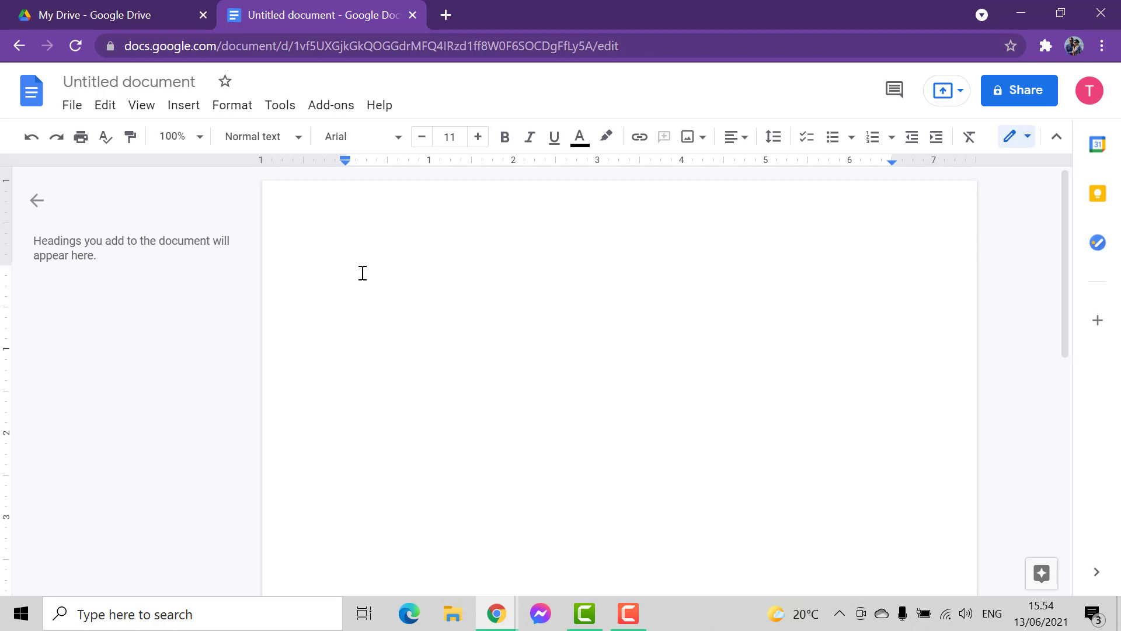
# - Enter the person's name, address and phone number on separate lines labelled "Naem :", "Address:" and "Phone number:"
pyautogui.write('Naem')
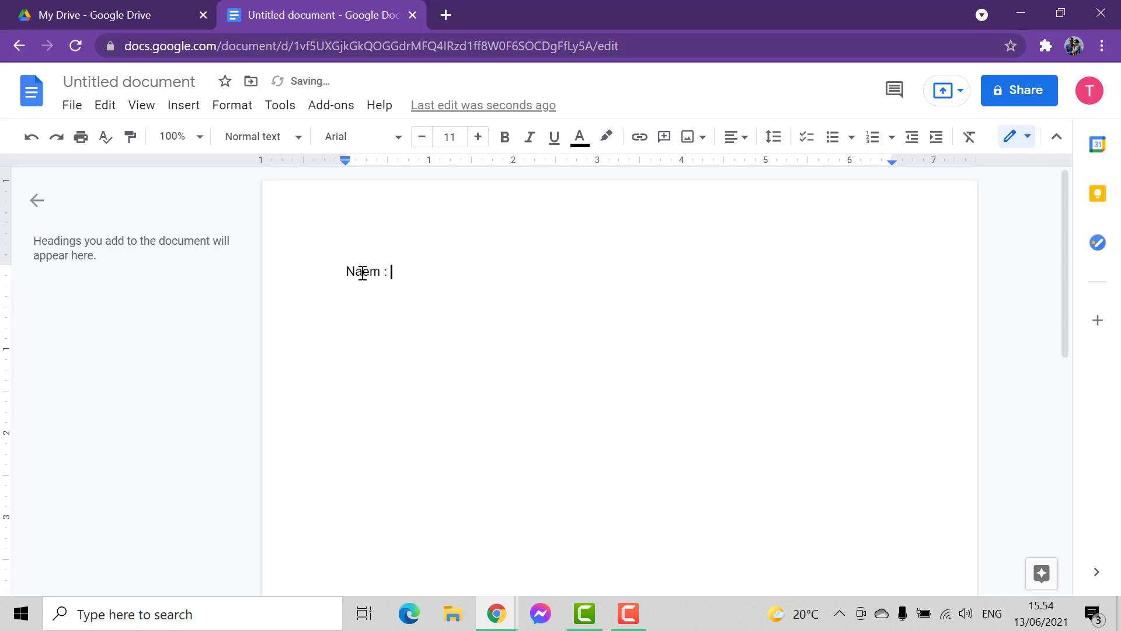
pyautogui.write(' : Alexander')
pyautogui.press('Return')
pyautogui.write('Address:')
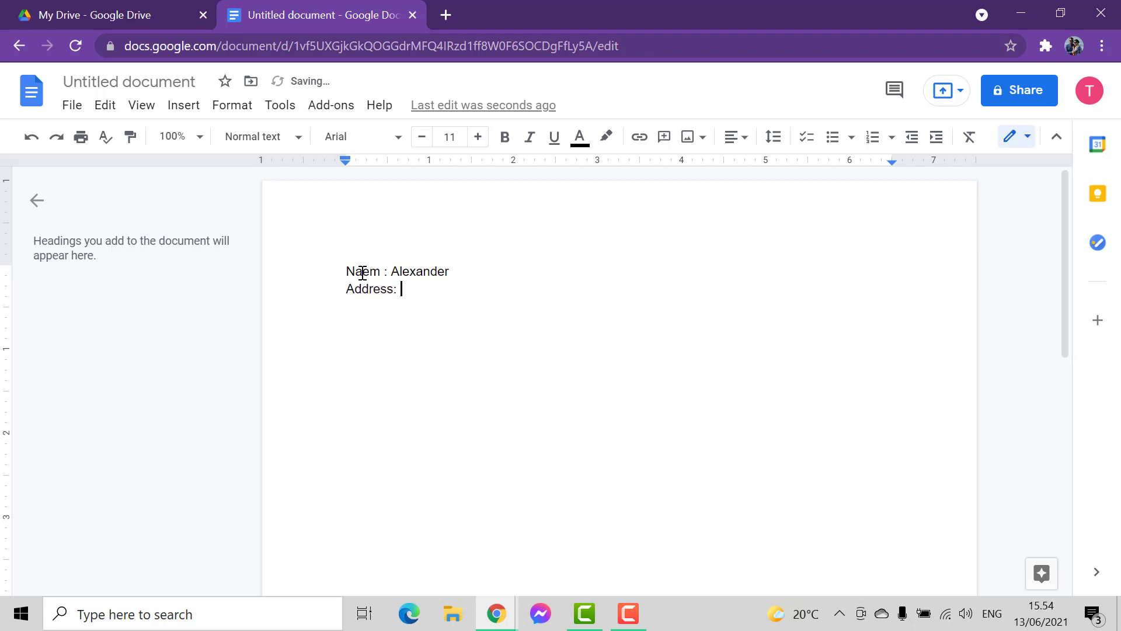
pyautogui.write(' Namibia')
pyautogui.press('Return')
pyautogui.write('Phone m')
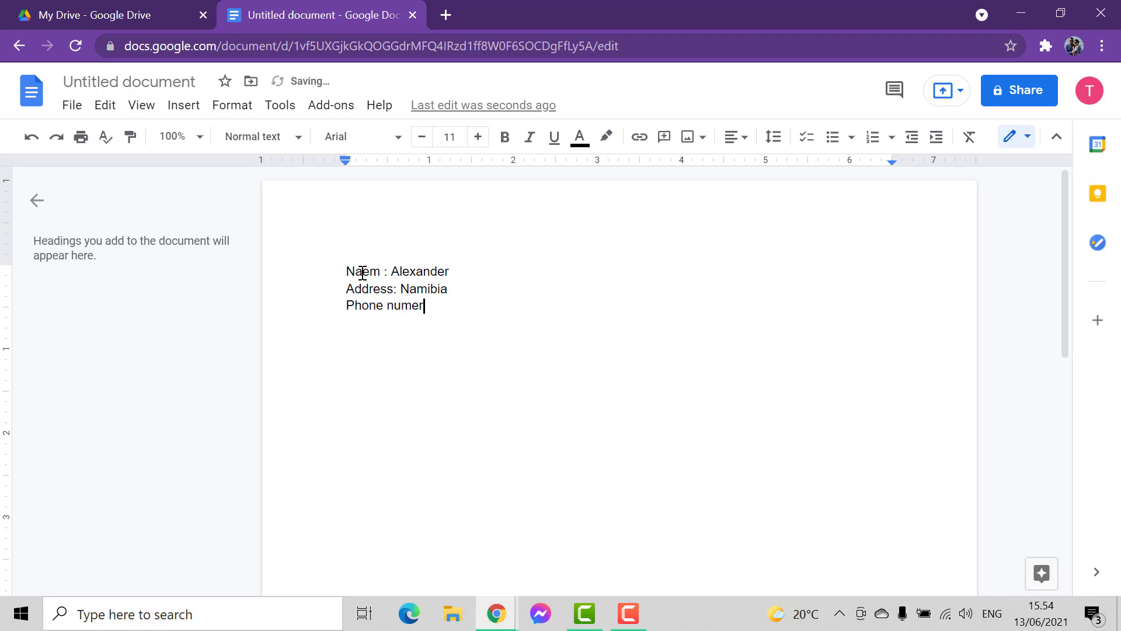
pyautogui.write('umber: 00001111')
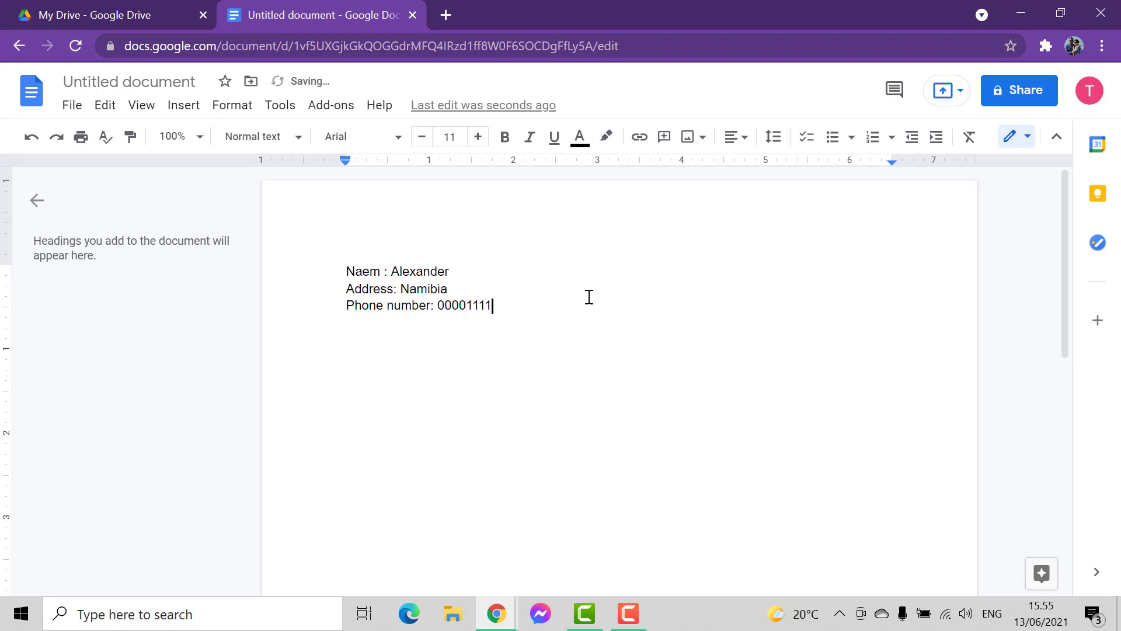
pyautogui.moveTo(513, 310); pyautogui.dragTo(348, 262)
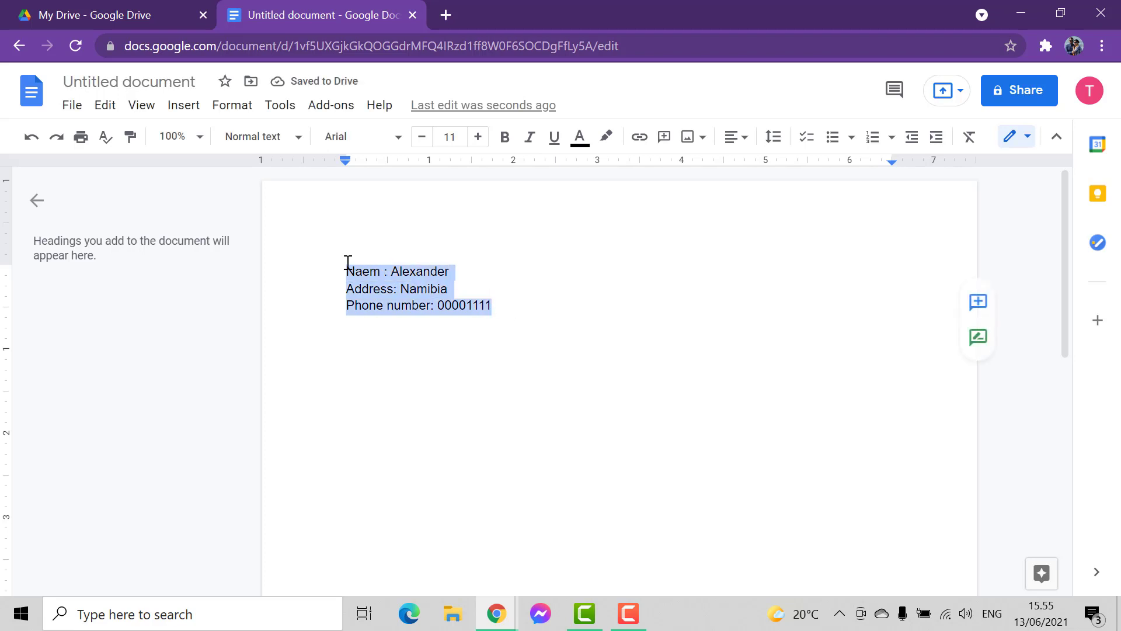
pyautogui.click(589, 294)
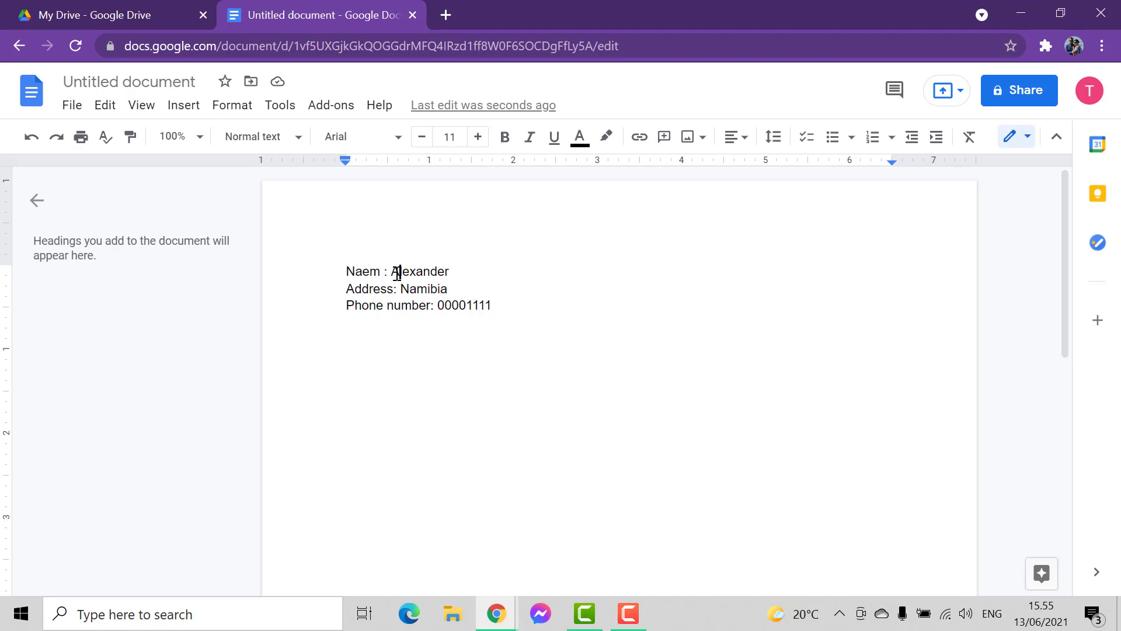
pyautogui.moveTo(392, 273); pyautogui.dragTo(410, 277)
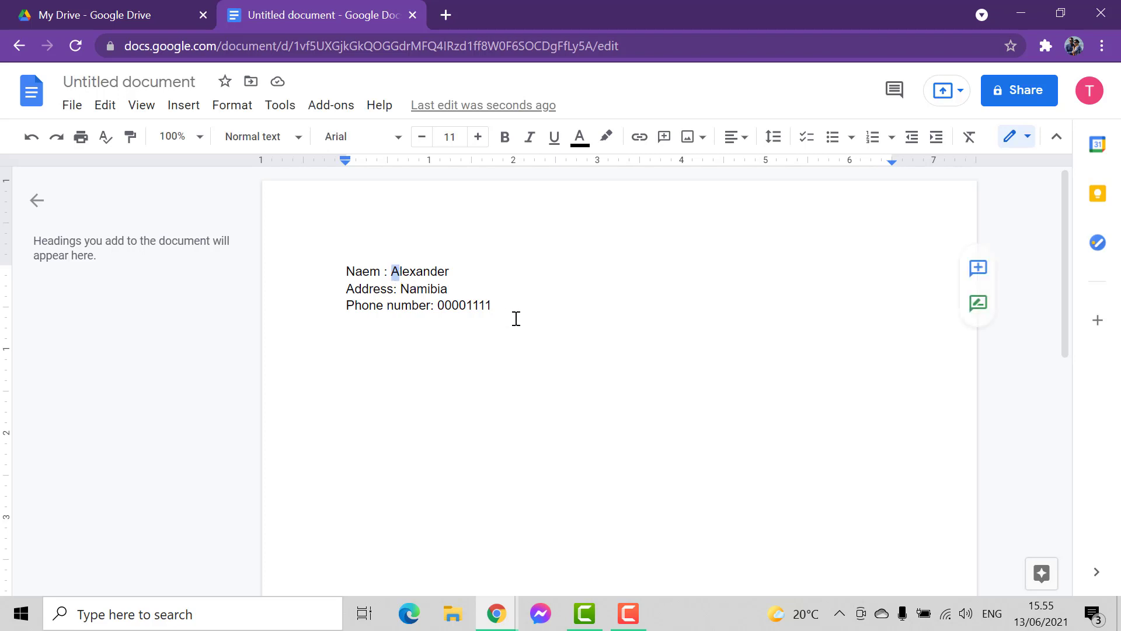
pyautogui.click(436, 274)
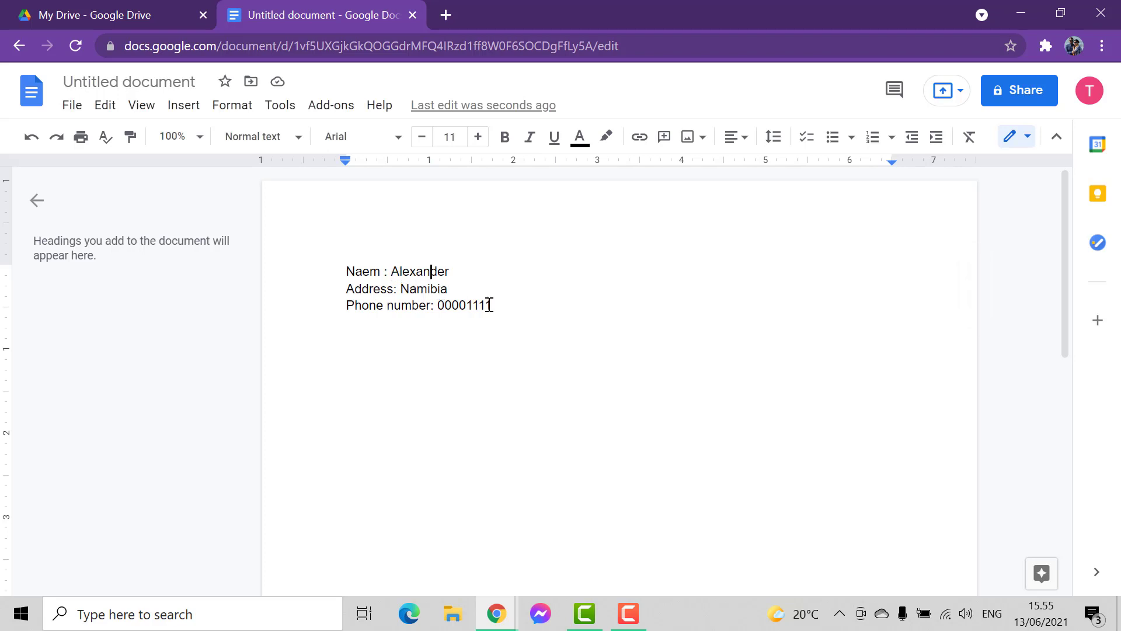
pyautogui.moveTo(499, 307); pyautogui.dragTo(343, 273)
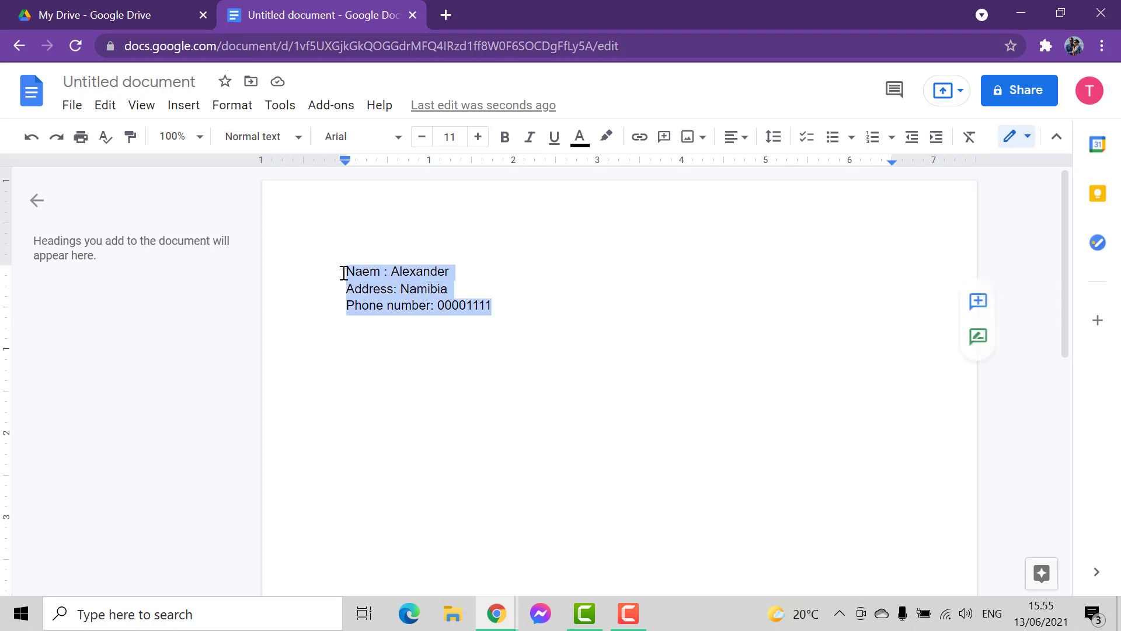
pyautogui.click(480, 267)
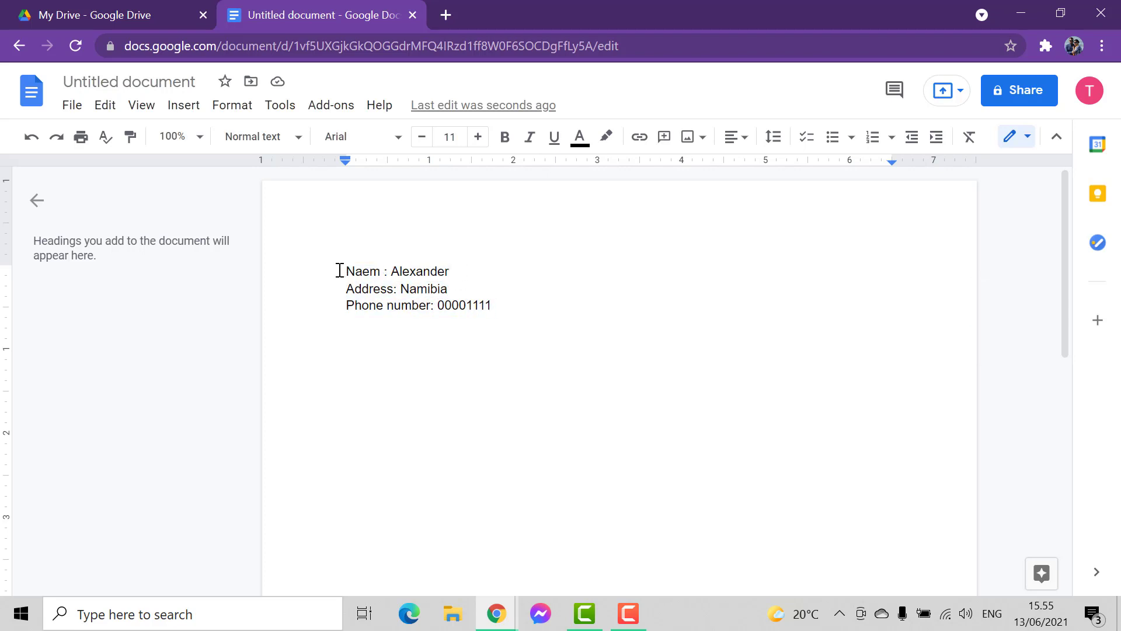
# - Set the font size of all three lines of text to 24
pyautogui.moveTo(339, 270); pyautogui.dragTo(524, 320)
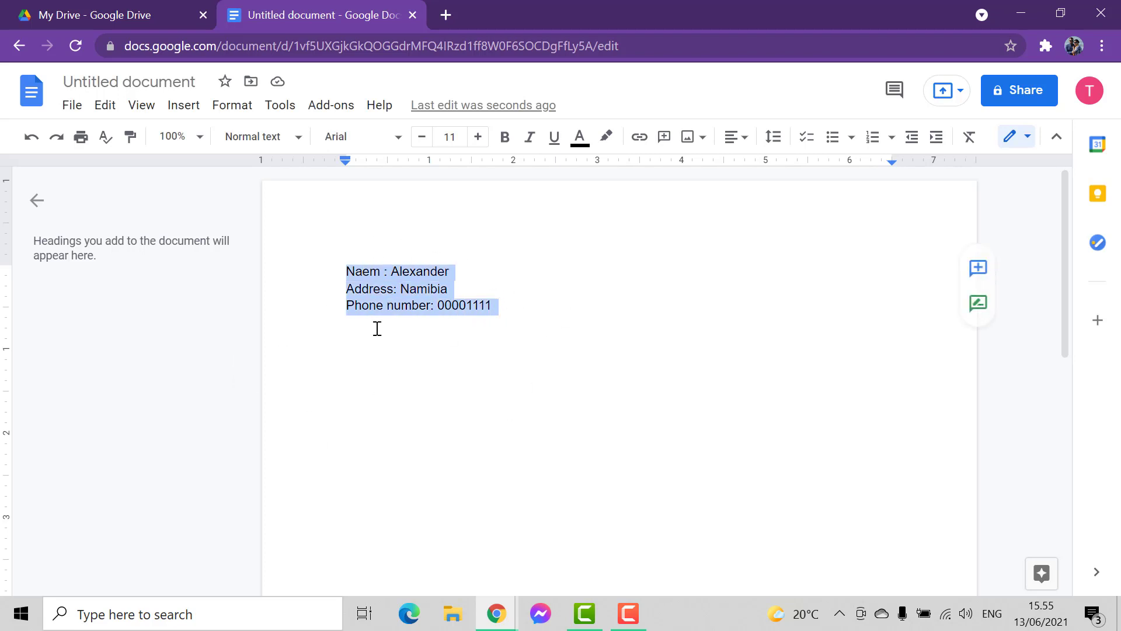
pyautogui.click(450, 136)
pyautogui.click(449, 363)
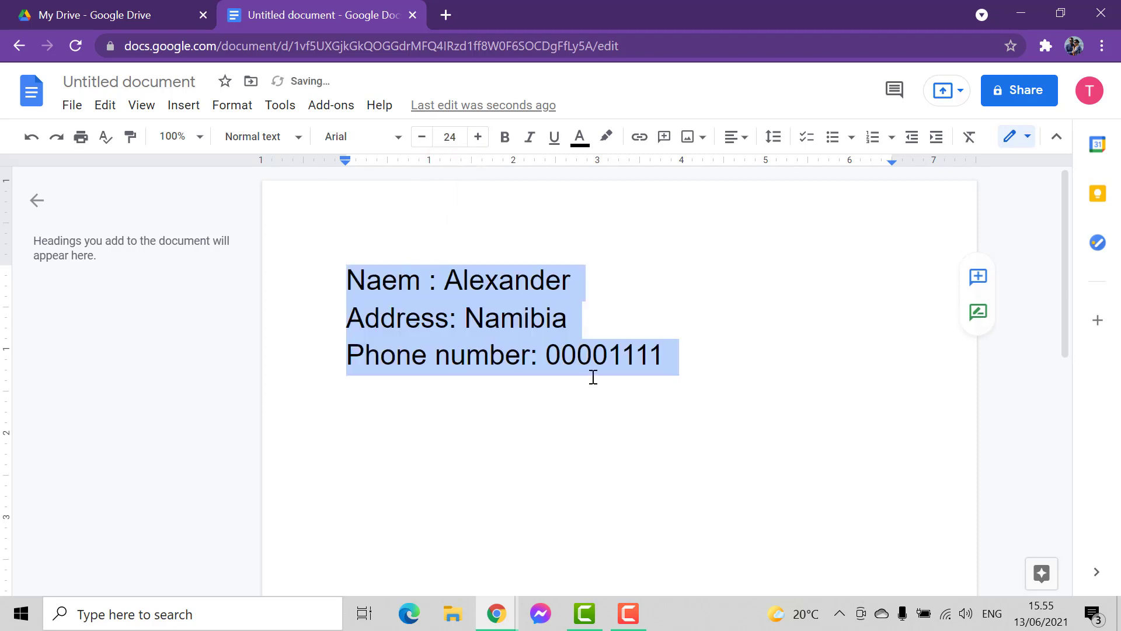
pyautogui.click(691, 371)
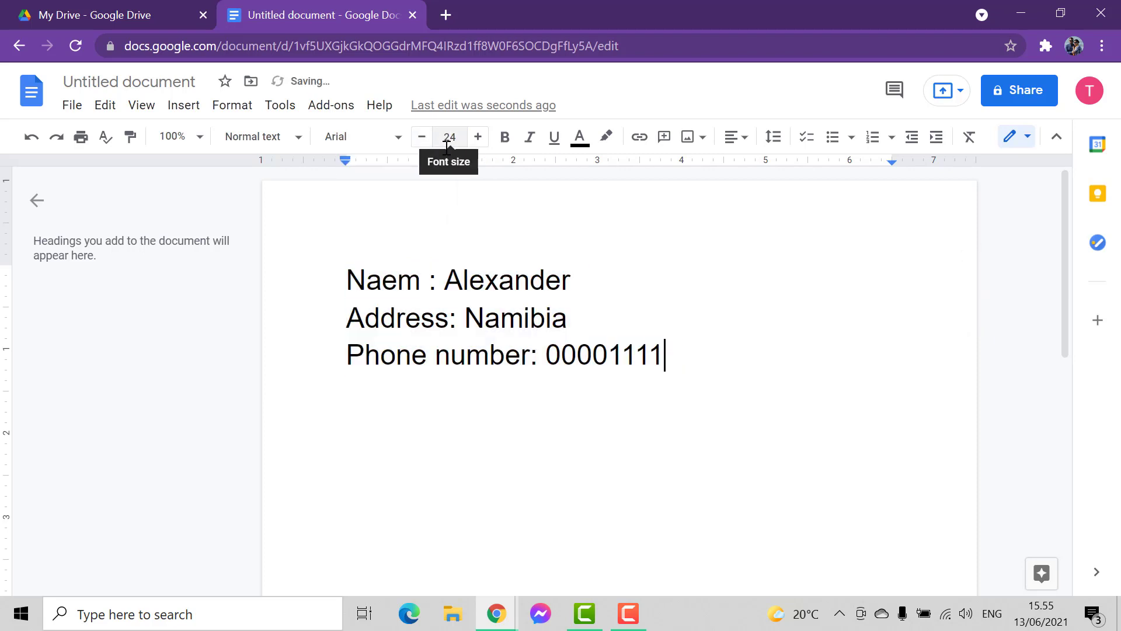
# - Change the font of all three lines of text to Roboto
pyautogui.click(446, 280)
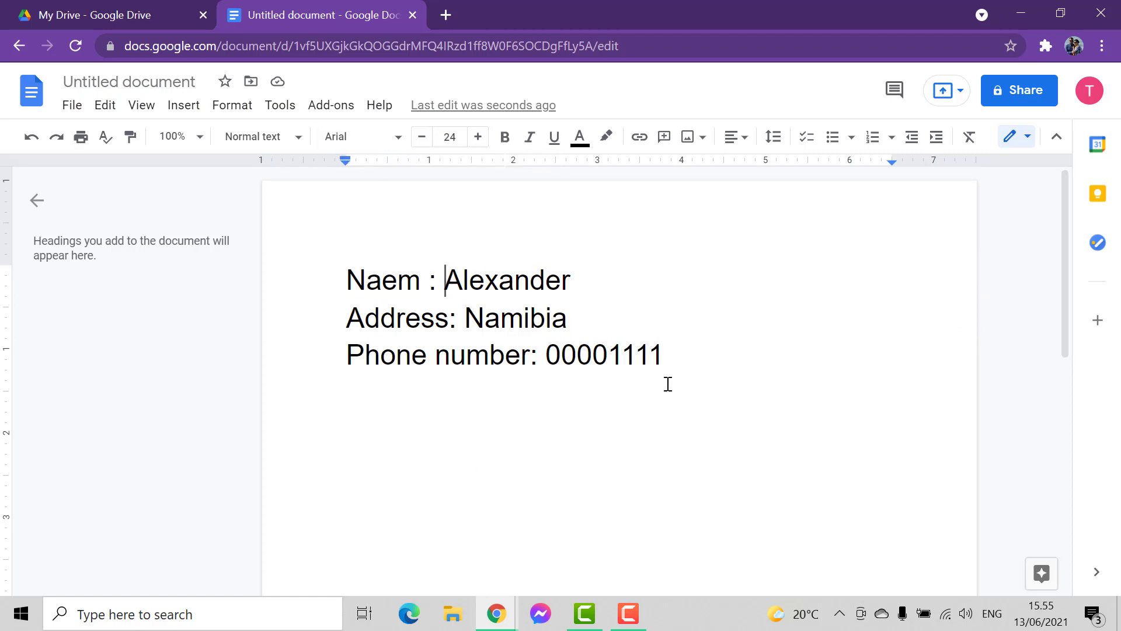
pyautogui.moveTo(666, 383); pyautogui.dragTo(337, 260)
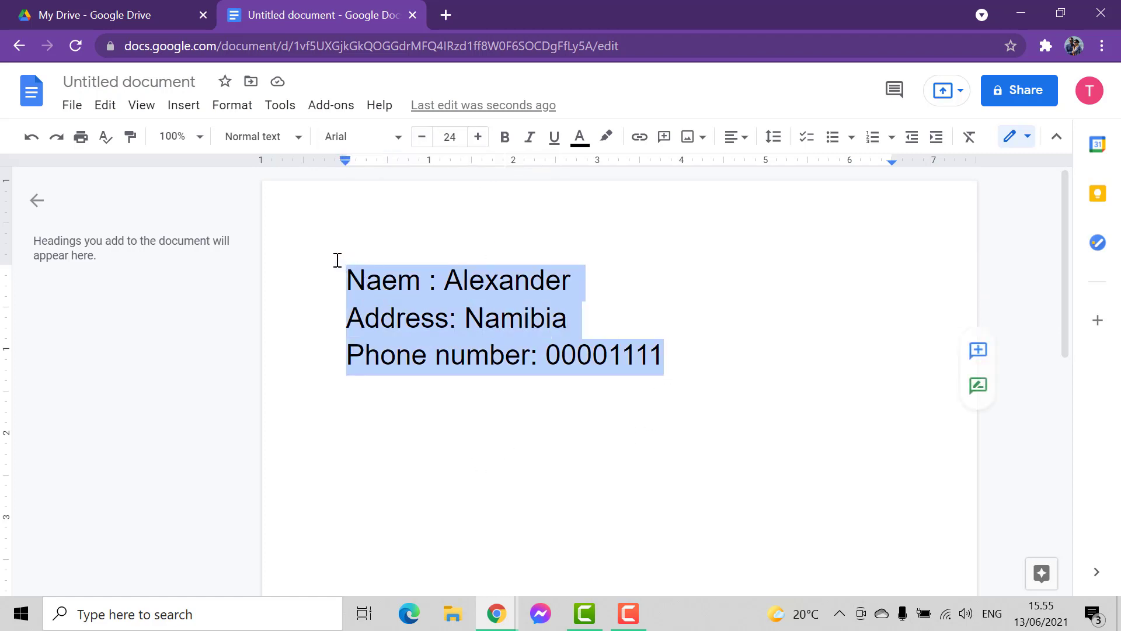
pyautogui.click(391, 141)
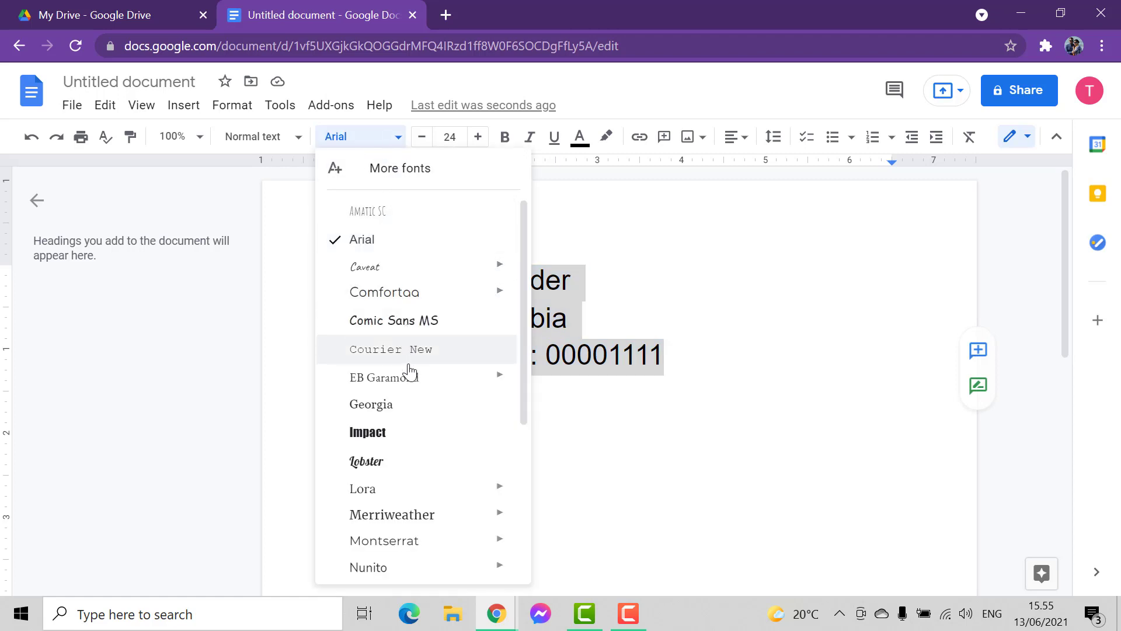
pyautogui.scroll(-4, 409, 372)
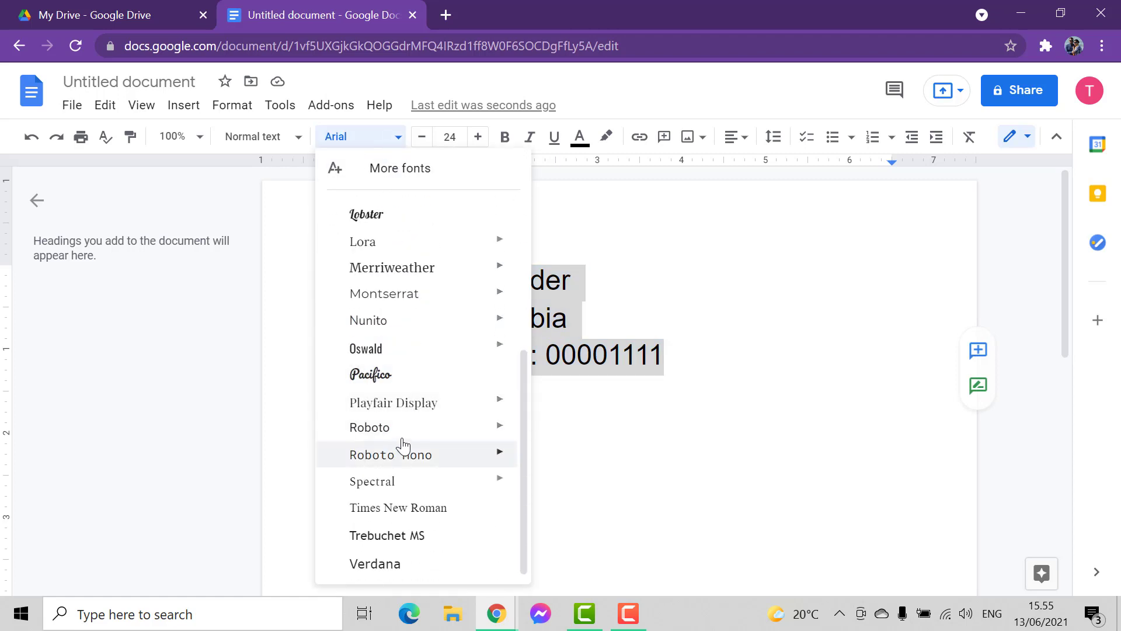
pyautogui.click(401, 435)
pyautogui.click(447, 384)
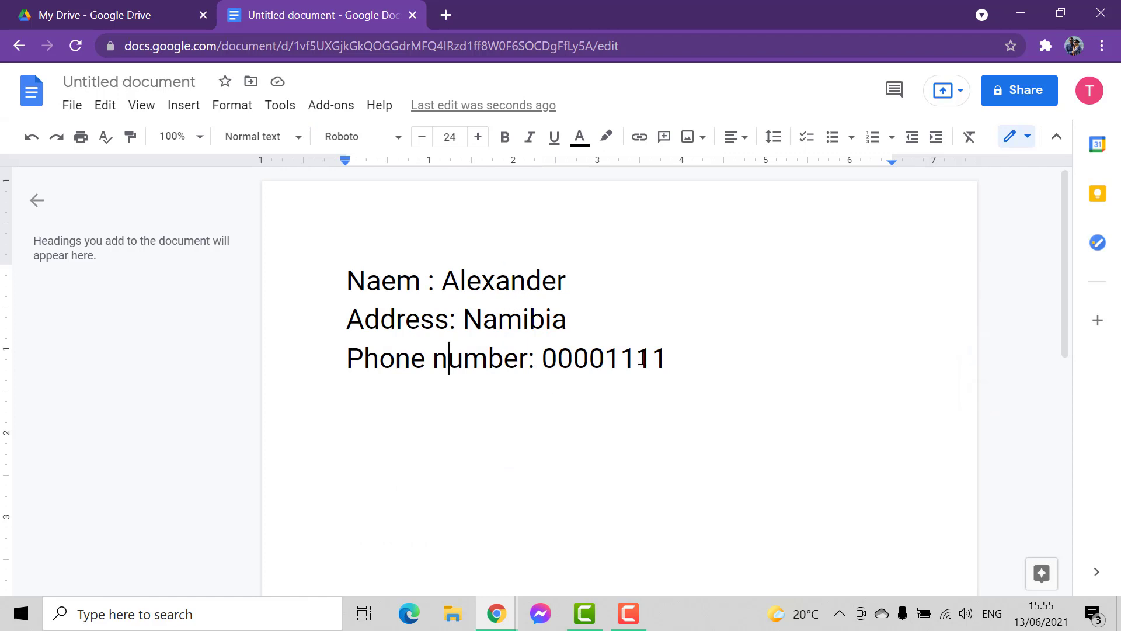
# - Make all three lines of text bold
pyautogui.click(257, 261)
pyautogui.moveTo(667, 360); pyautogui.dragTo(689, 399)
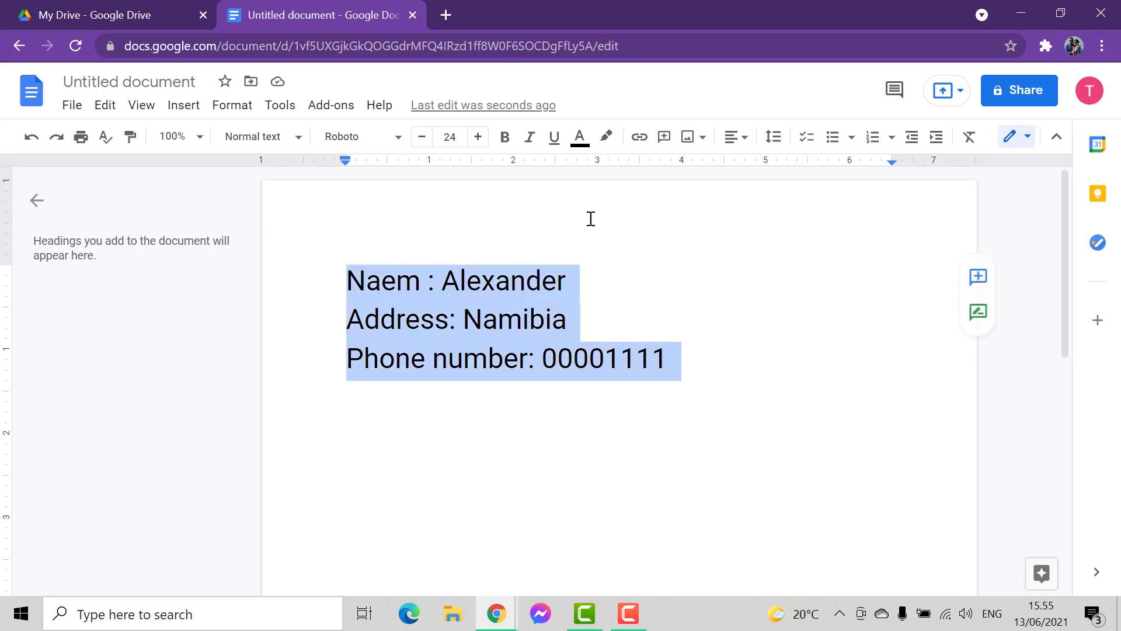
pyautogui.click(505, 137)
pyautogui.click(742, 359)
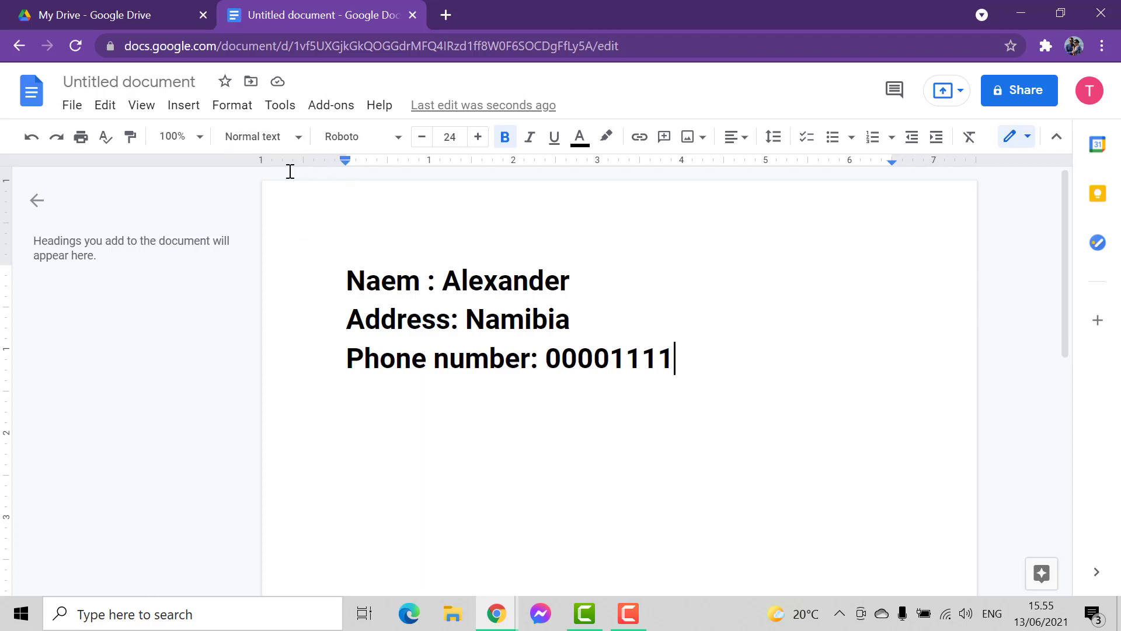
# - Apply the Title style to the "Naem :" line
pyautogui.moveTo(345, 279); pyautogui.dragTo(576, 293)
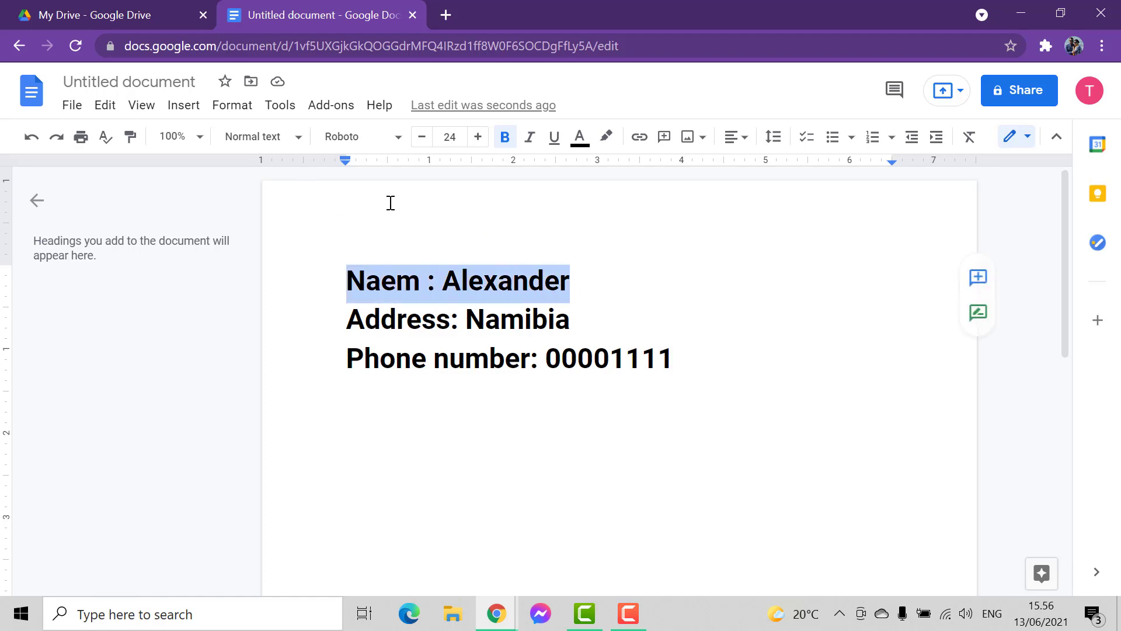
pyautogui.click(298, 141)
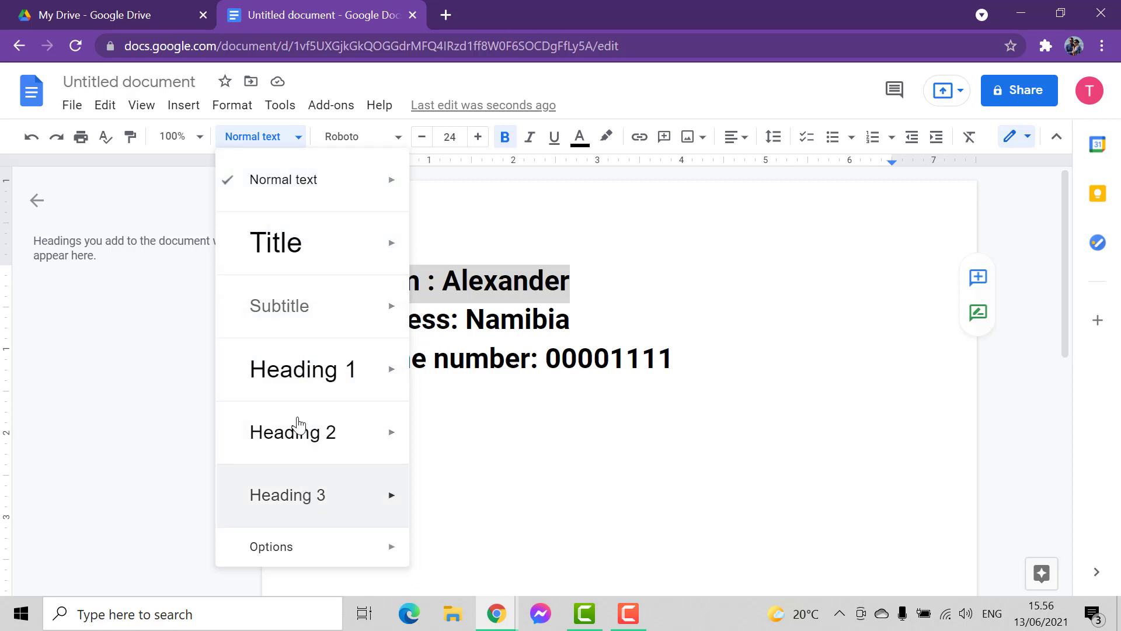
pyautogui.moveTo(340, 252)
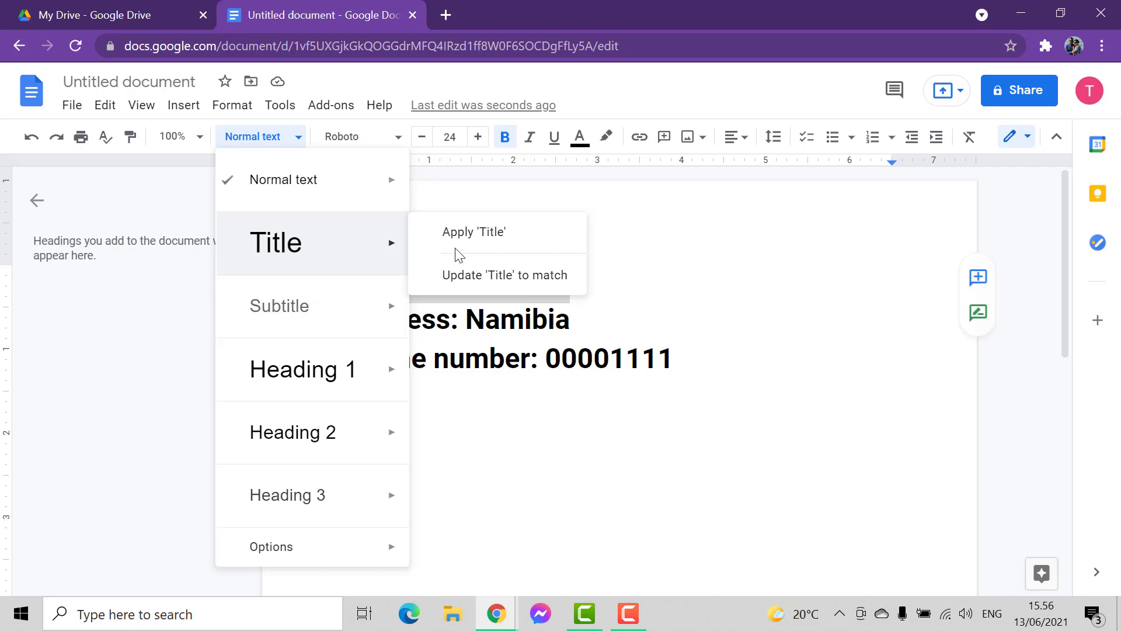
pyautogui.click(465, 230)
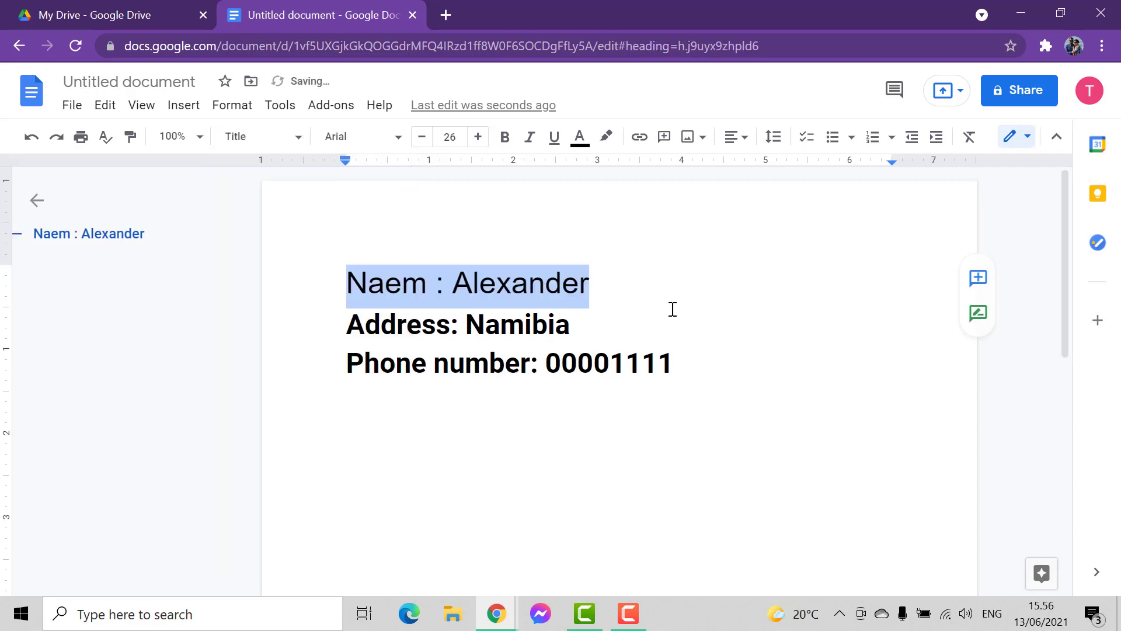
pyautogui.moveTo(619, 283); pyautogui.dragTo(346, 260)
pyautogui.click(641, 293)
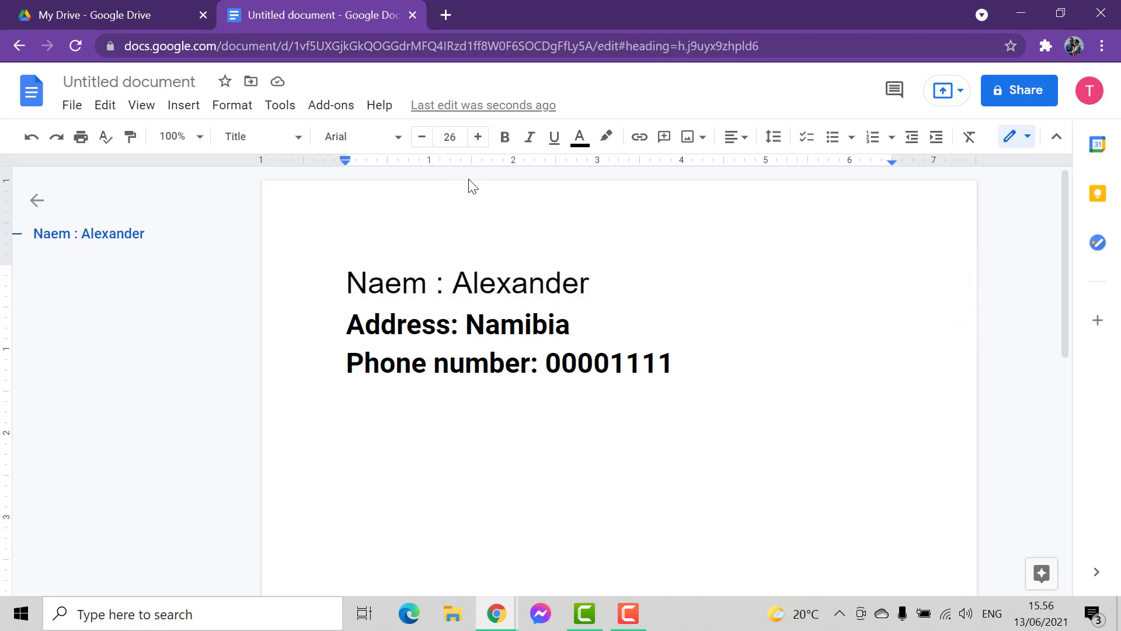
pyautogui.doubleClick(626, 293)
pyautogui.click(607, 283)
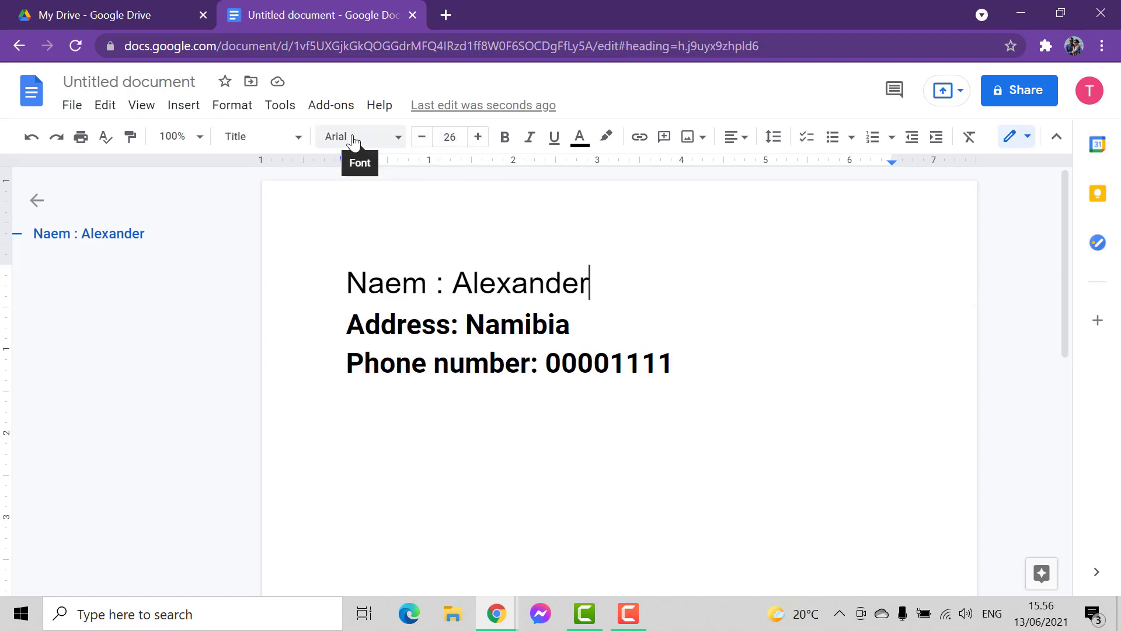
# - Apply the Heading 1 style to the "Naem :" line
pyautogui.tripleClick(455, 260)
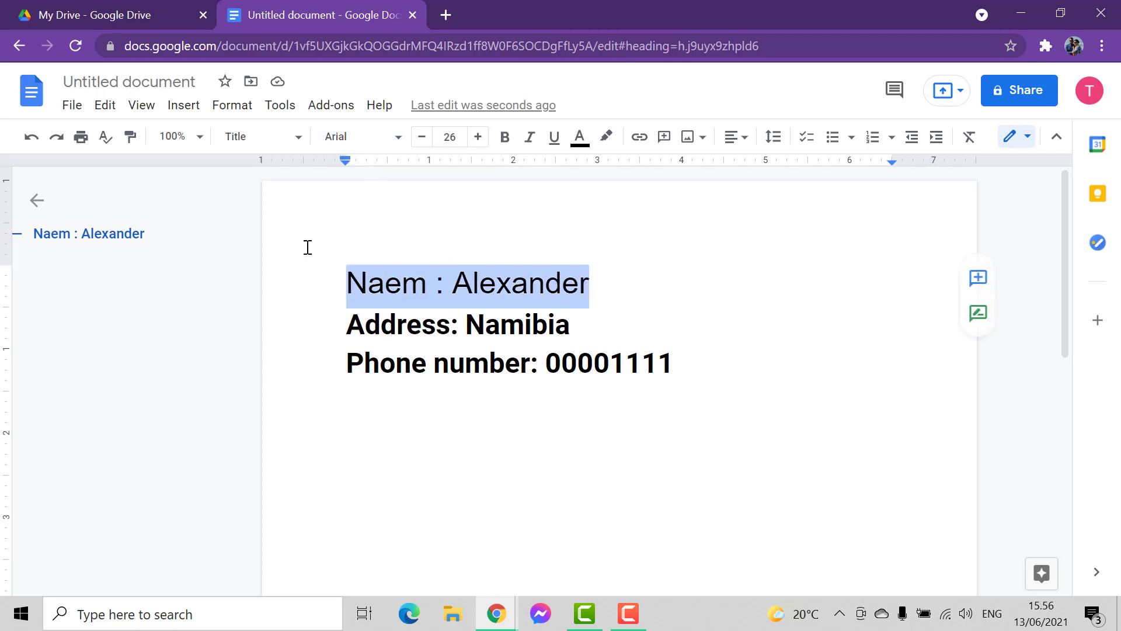
pyautogui.click(246, 141)
pyautogui.moveTo(375, 253)
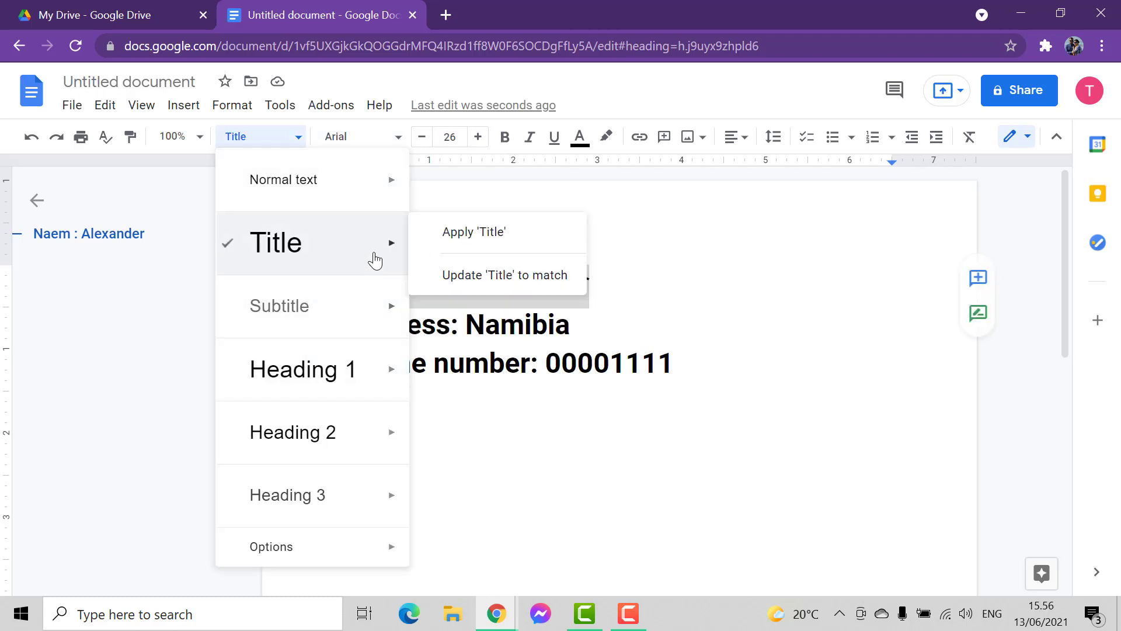
pyautogui.click(328, 368)
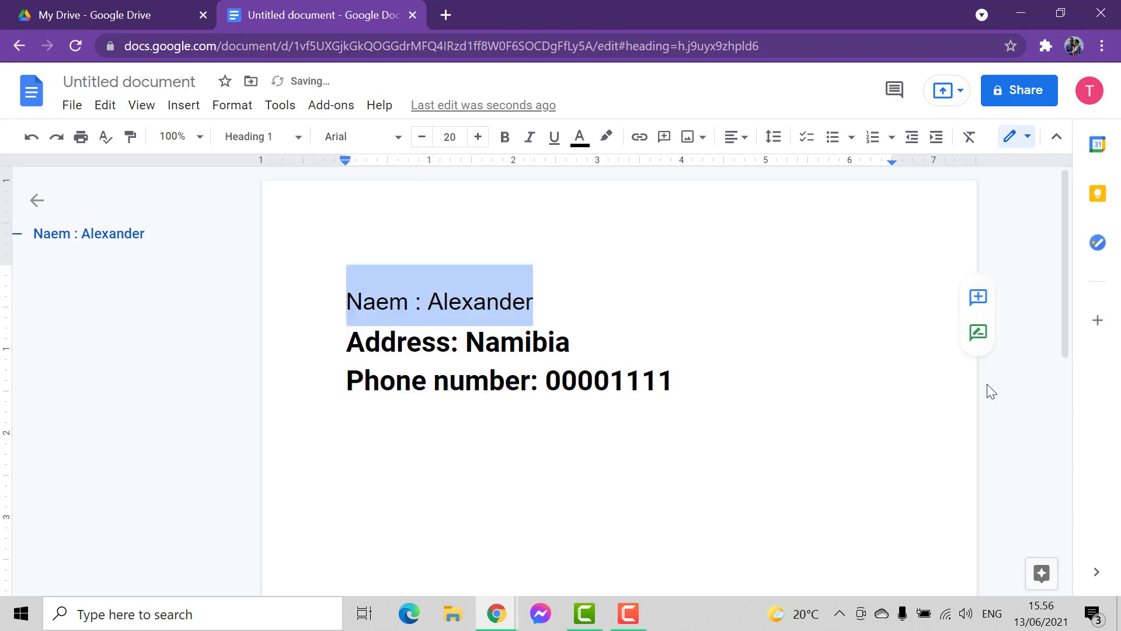
pyautogui.click(677, 295)
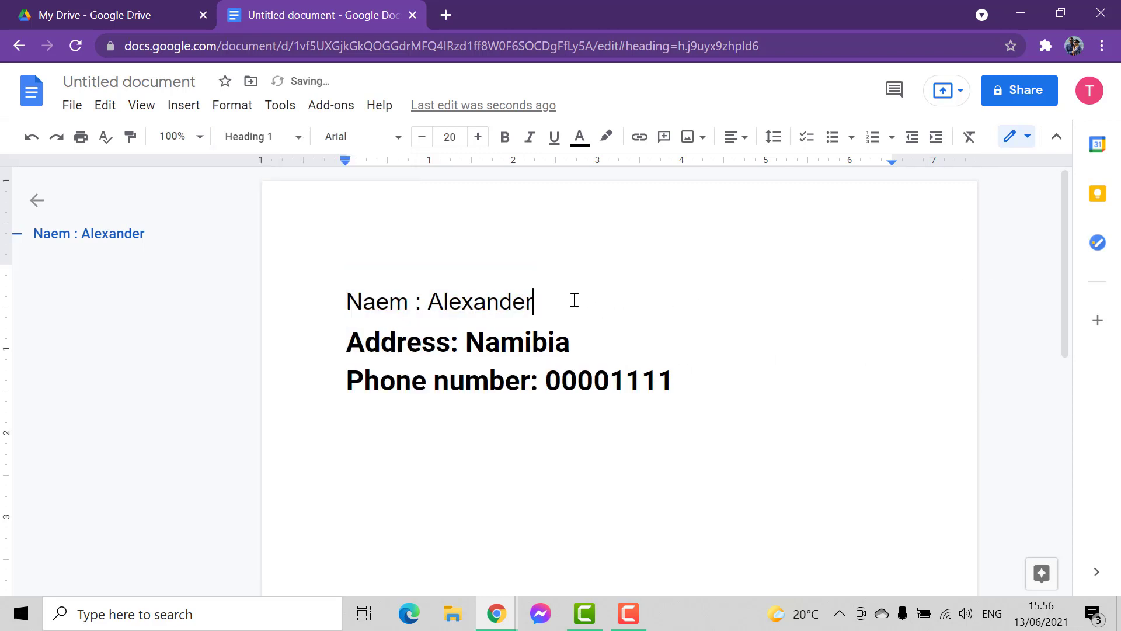
pyautogui.moveTo(575, 300); pyautogui.dragTo(363, 289)
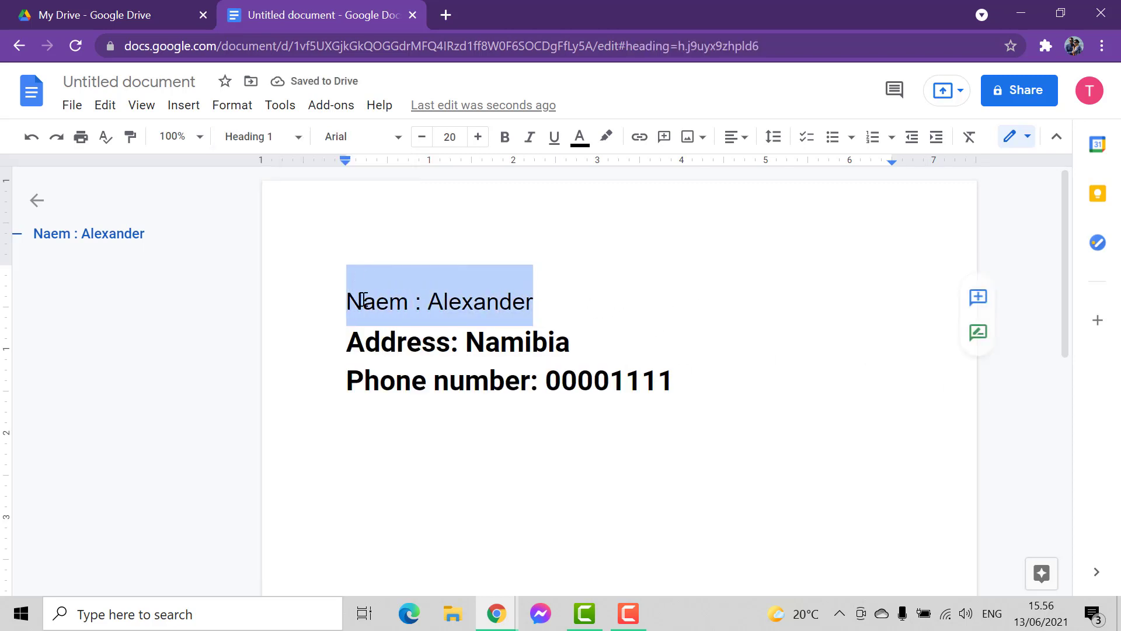
pyautogui.click(351, 302)
pyautogui.doubleClick(555, 310)
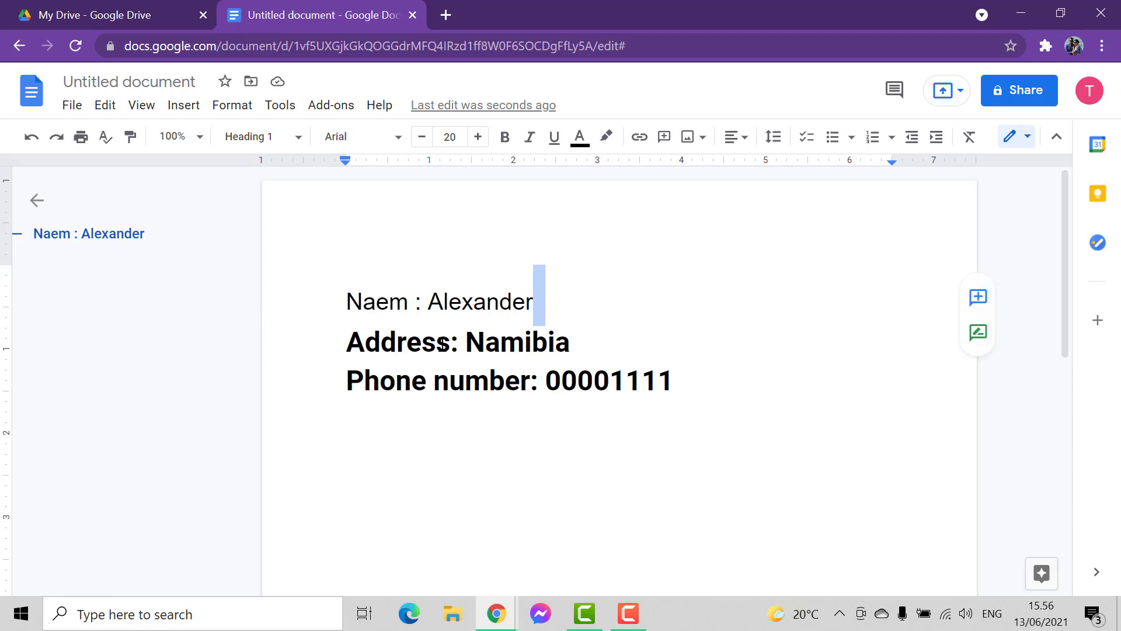
# - Apply the Heading 1 style to the "Address:" line
pyautogui.click(347, 342)
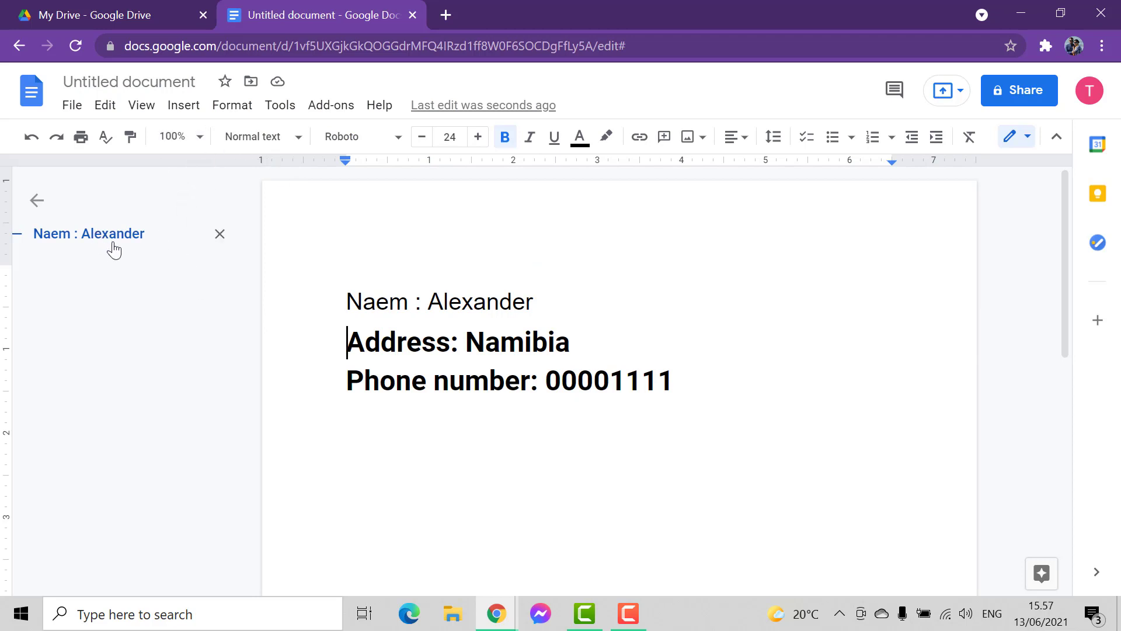
pyautogui.click(261, 136)
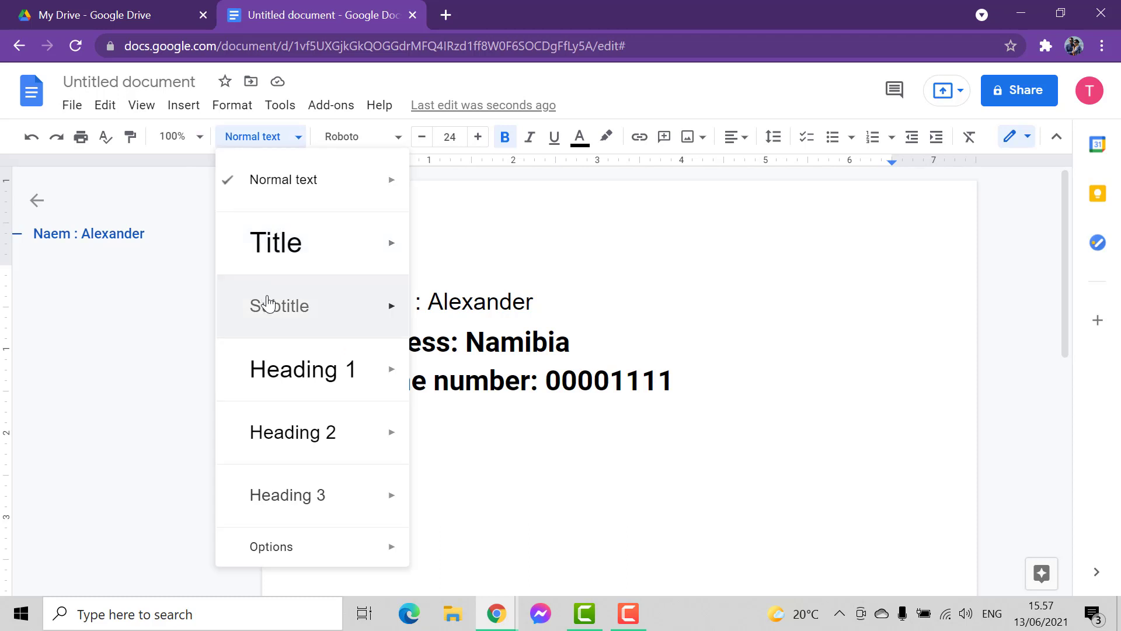
pyautogui.click(265, 369)
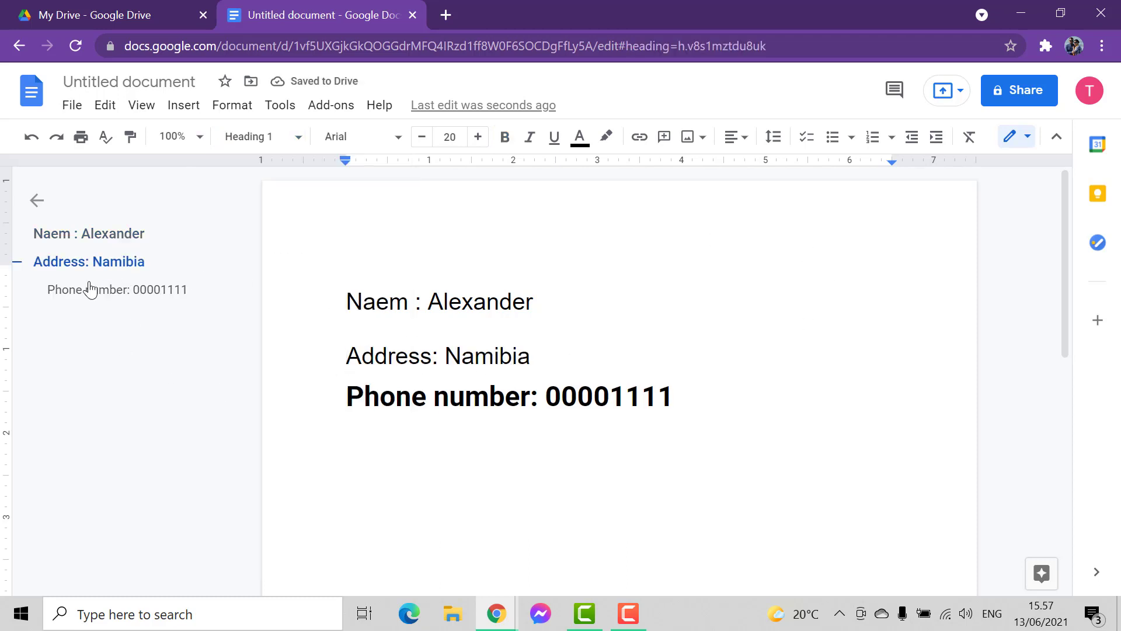
# - Jump between the name and address headings using the document outline
pyautogui.click(342, 296)
pyautogui.click(99, 235)
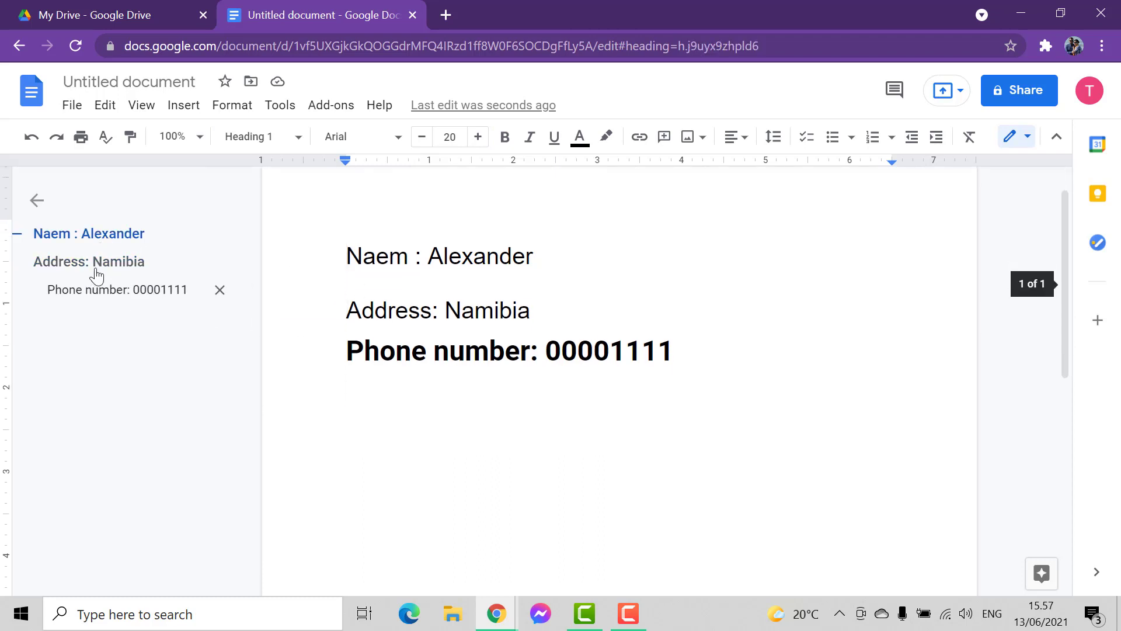
pyautogui.click(82, 263)
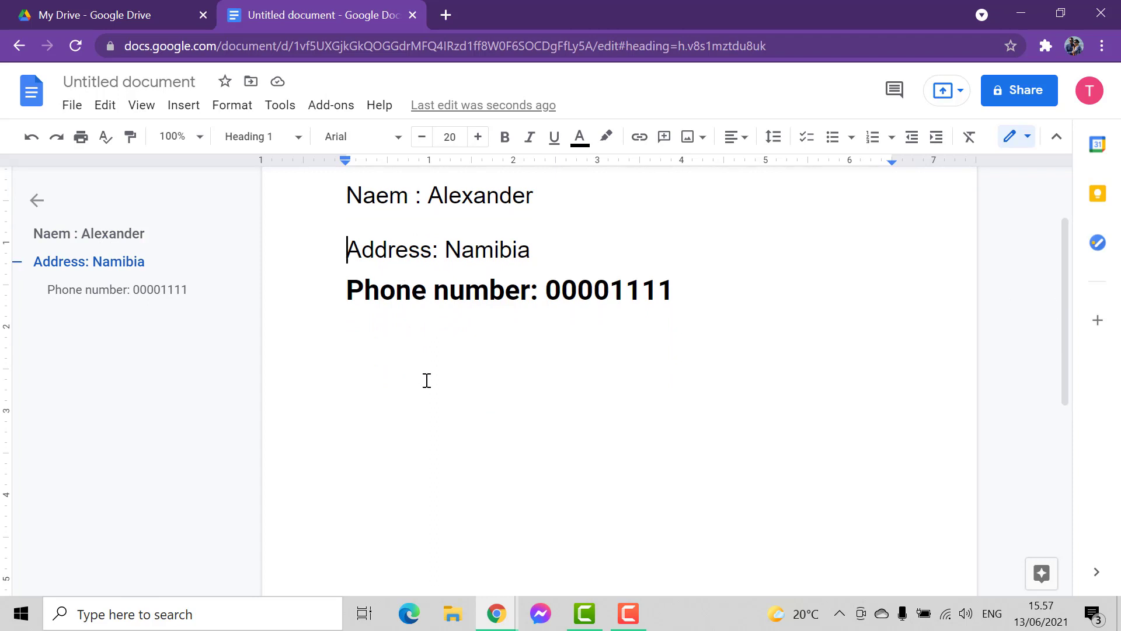
pyautogui.scroll(2, 390, 362)
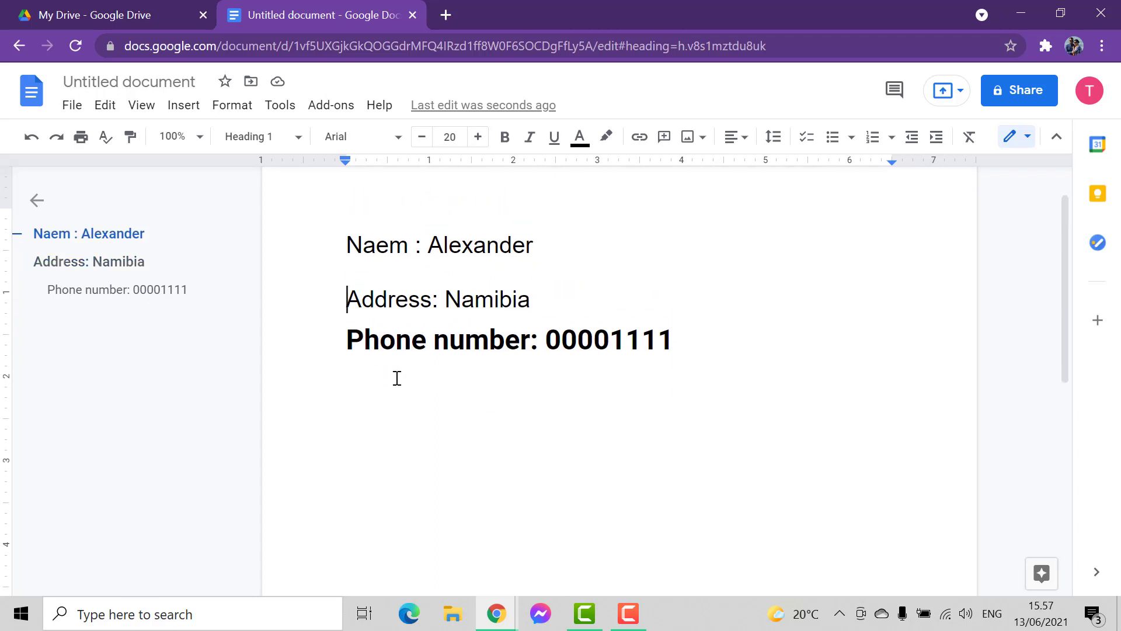
pyautogui.click(344, 302)
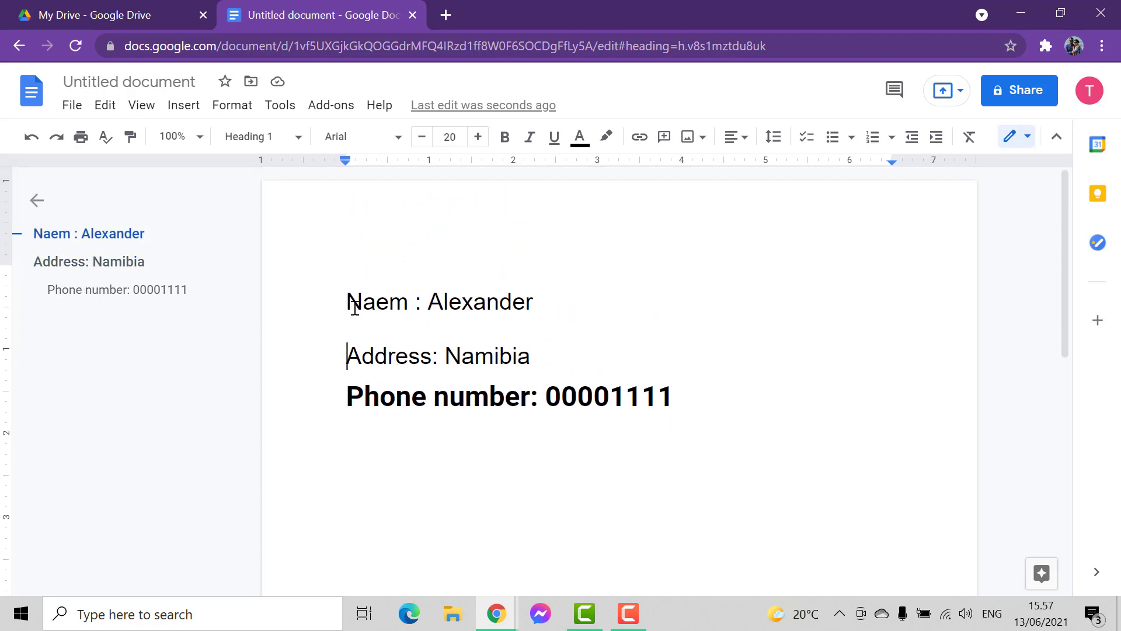
pyautogui.click(109, 238)
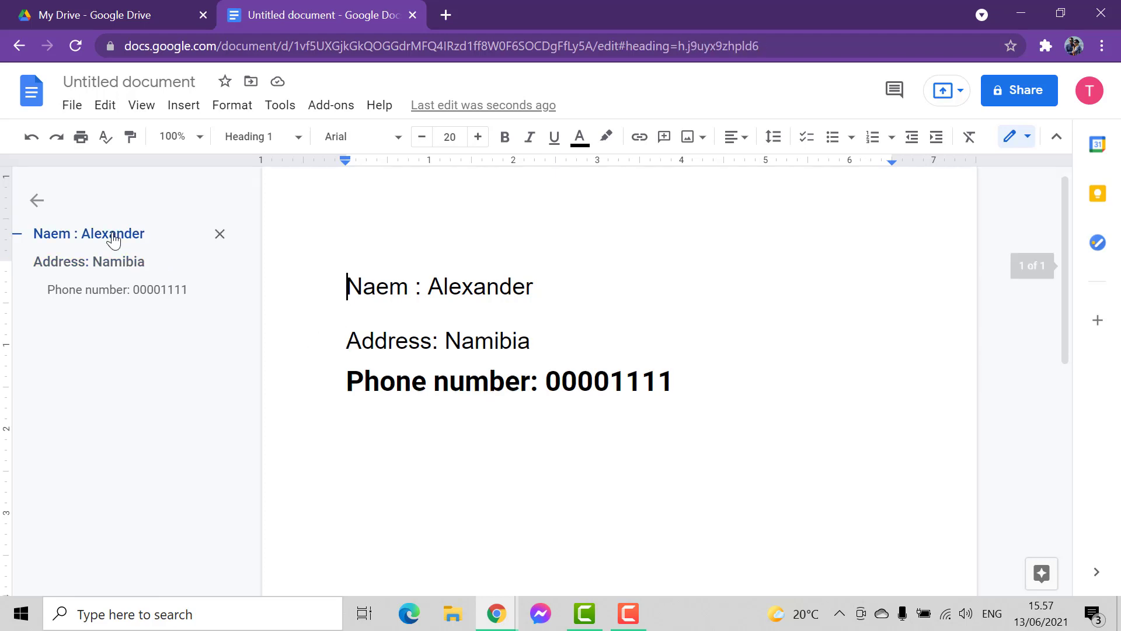
pyautogui.click(69, 266)
pyautogui.scroll(2, 308, 408)
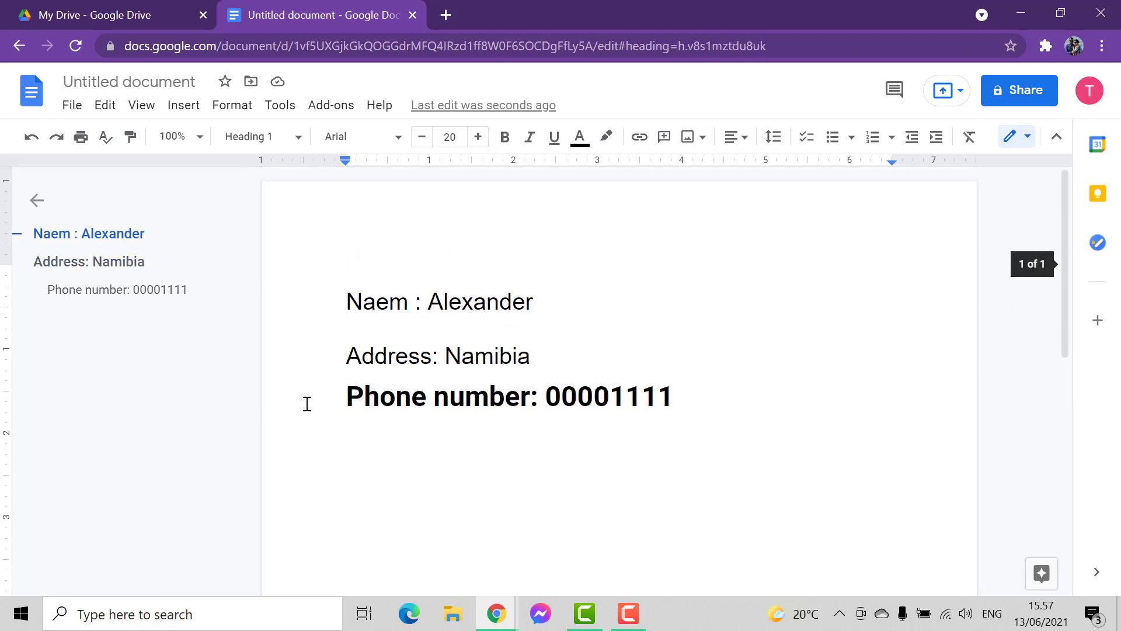
# - Search the web for "tree" images and insert the close-up of a trunk with spreading green branches below the phone number line
pyautogui.scroll(-2, 306, 404)
pyautogui.click(564, 376)
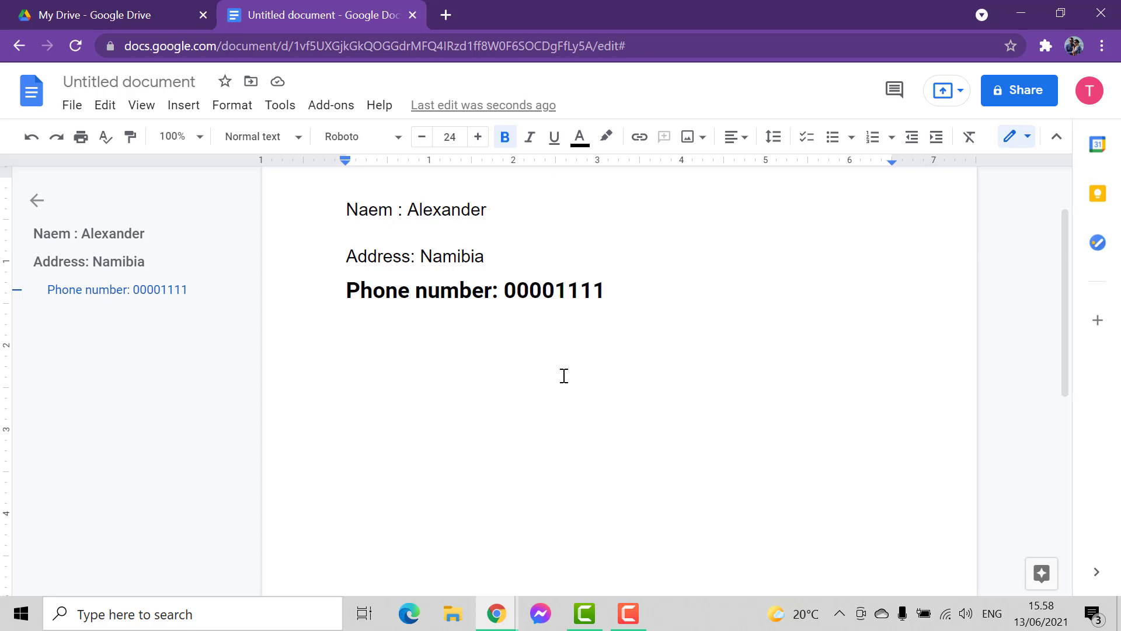
pyautogui.click(185, 115)
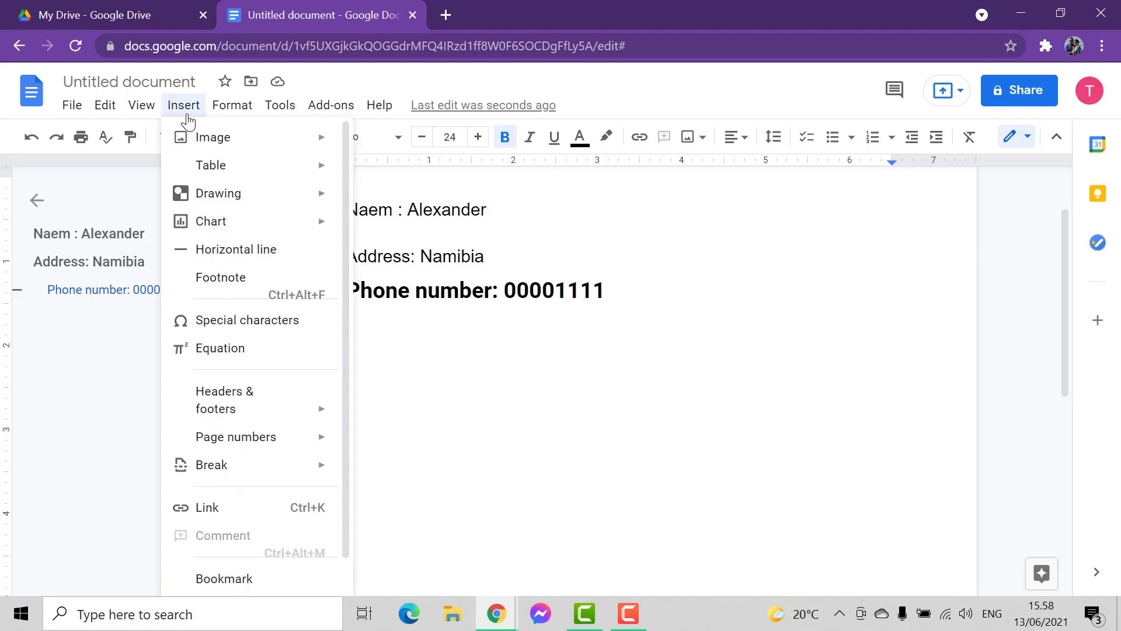
pyautogui.moveTo(274, 140)
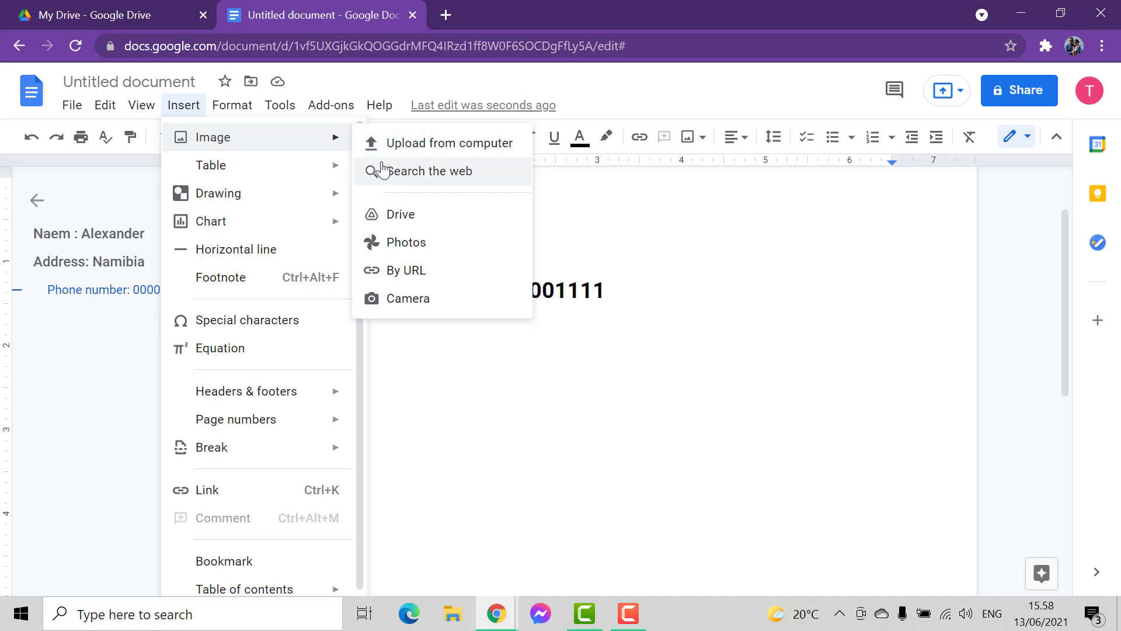
pyautogui.click(474, 184)
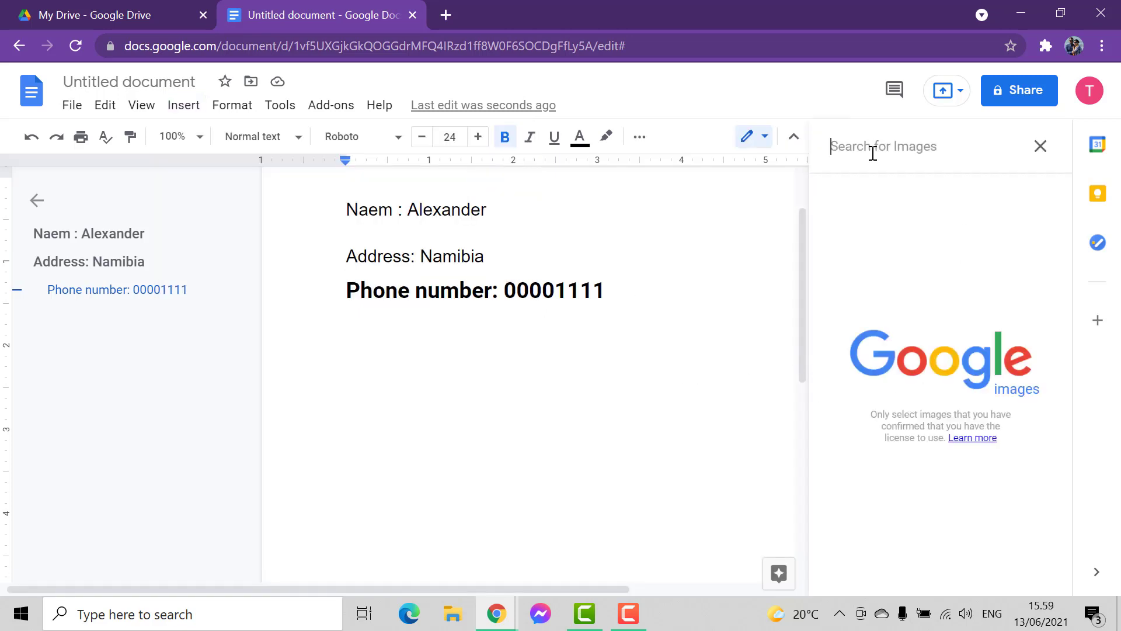
pyautogui.write('tree')
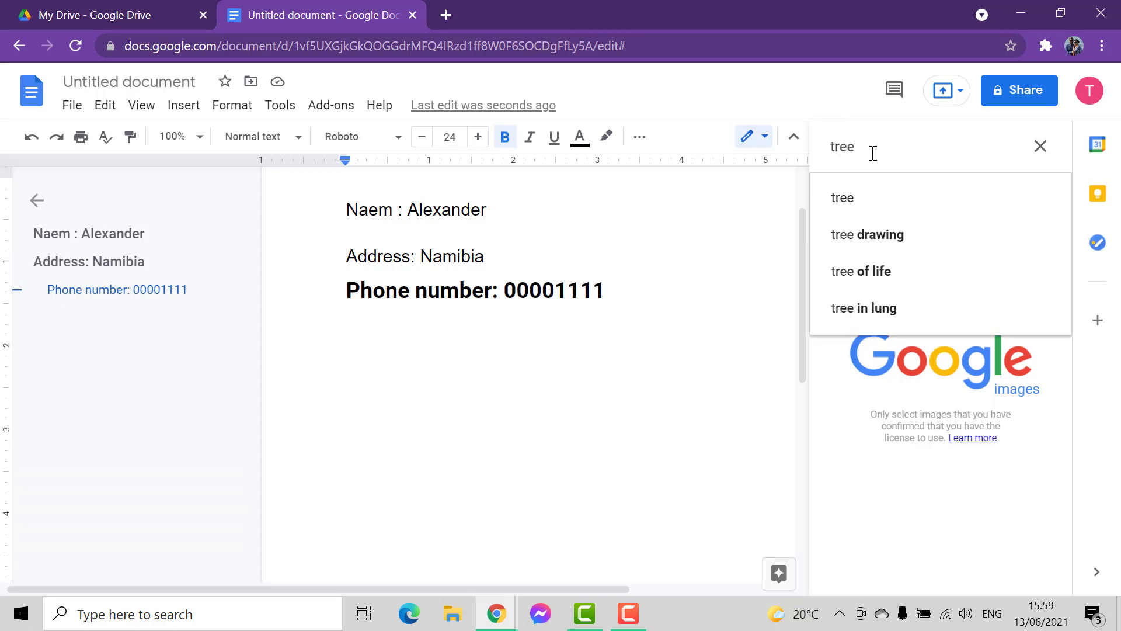
pyautogui.click(843, 196)
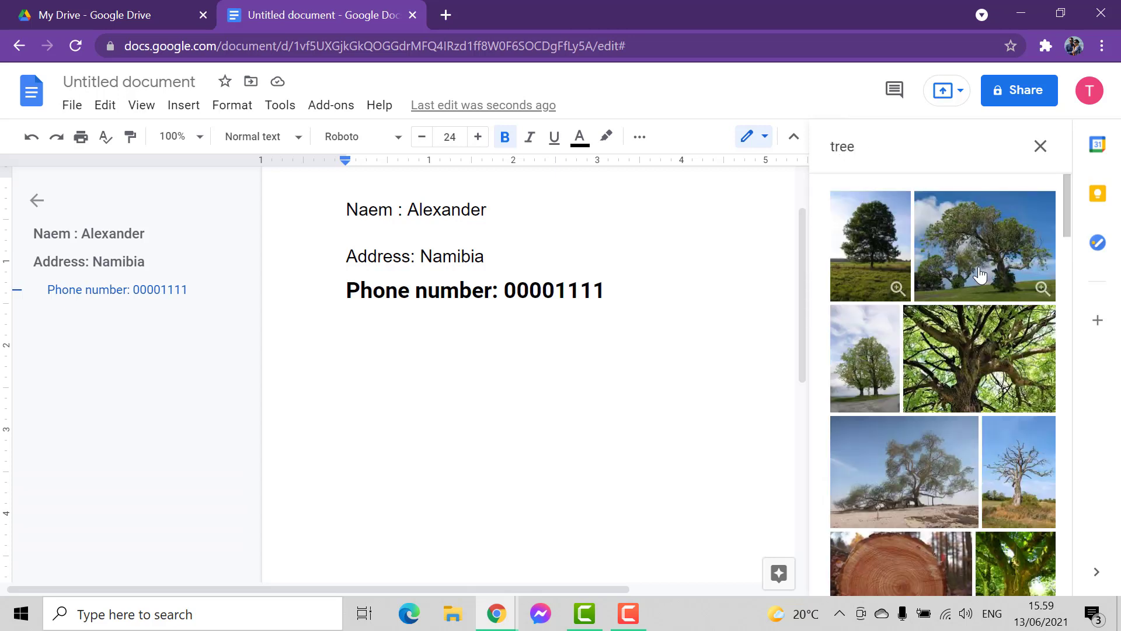
pyautogui.click(958, 379)
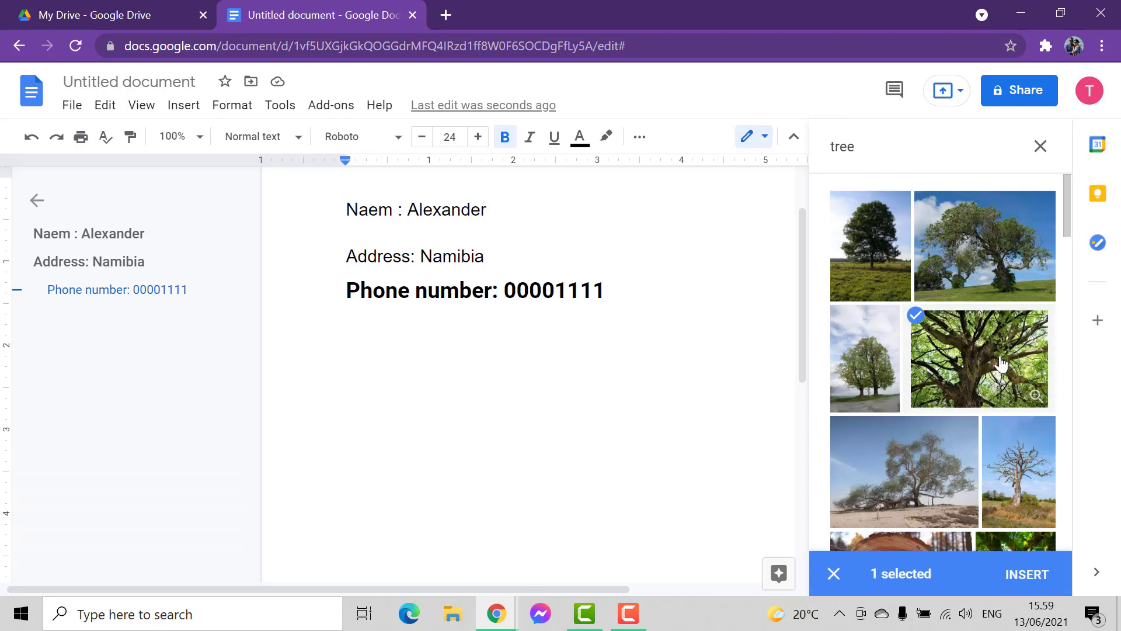
pyautogui.click(1026, 574)
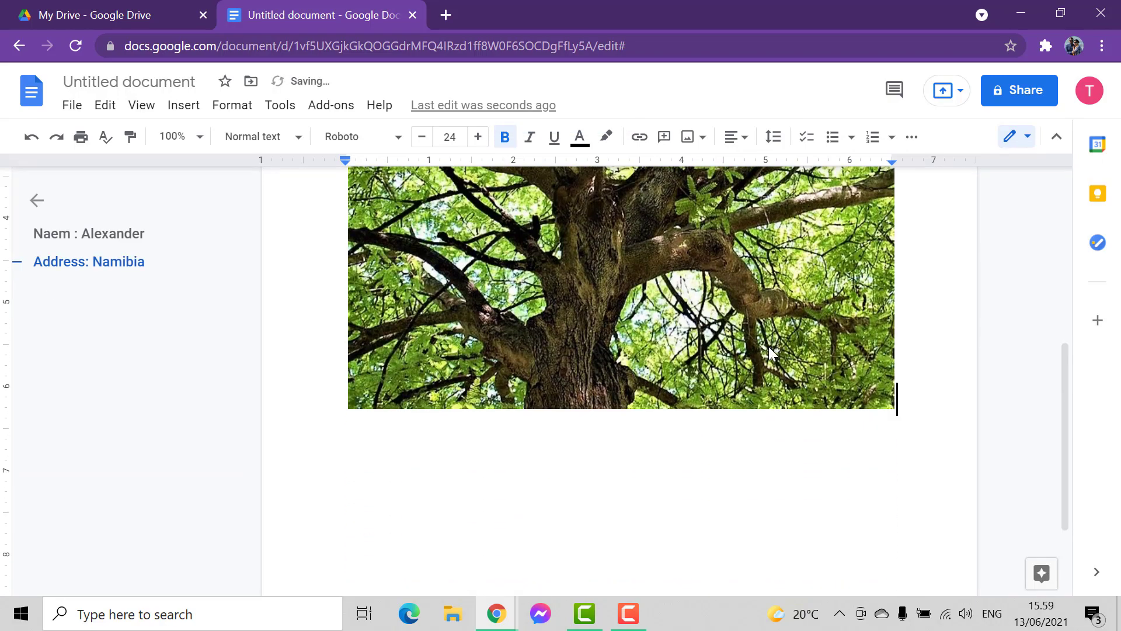
# - Shrink the inserted tree image proportionally to about 2.4 inches wide
pyautogui.click(825, 392)
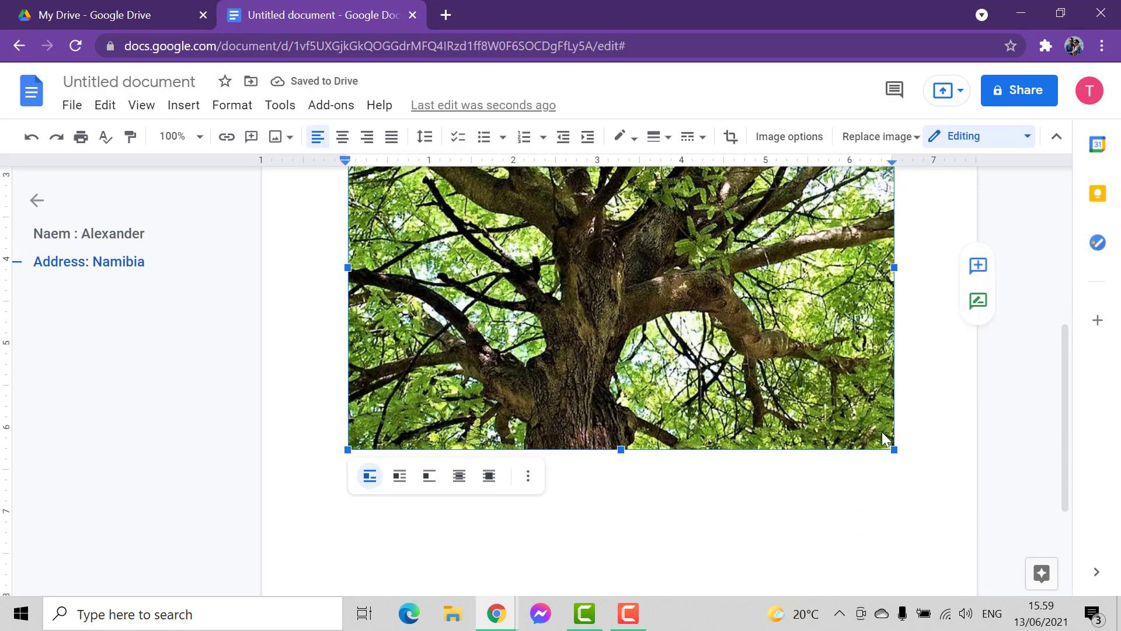
pyautogui.moveTo(894, 449); pyautogui.dragTo(671, 287)
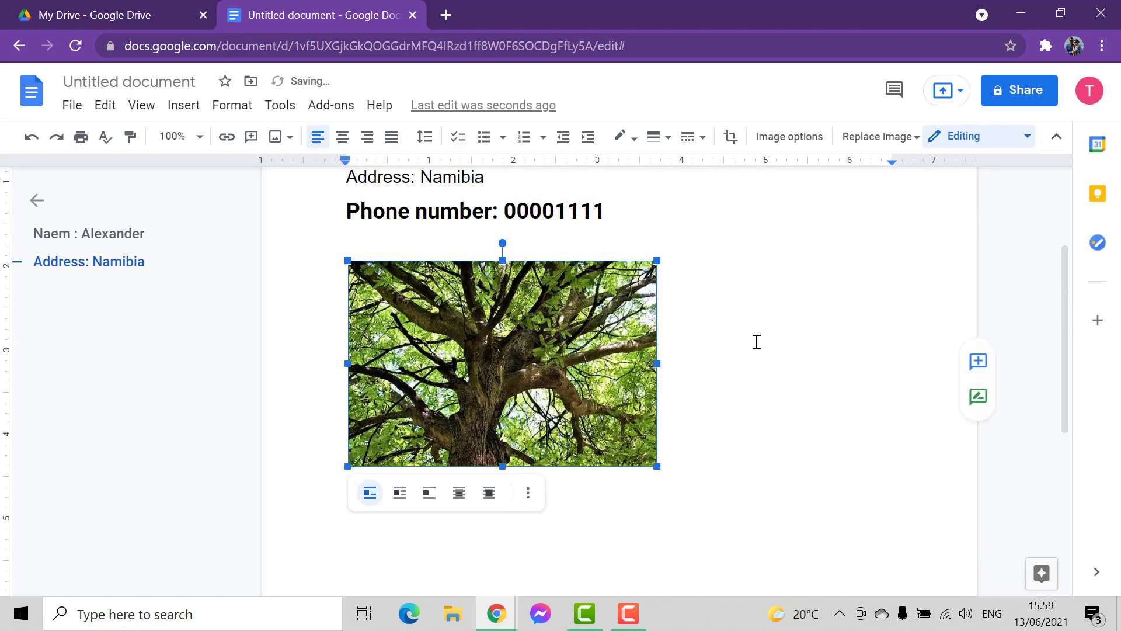
pyautogui.moveTo(665, 467); pyautogui.dragTo(568, 375)
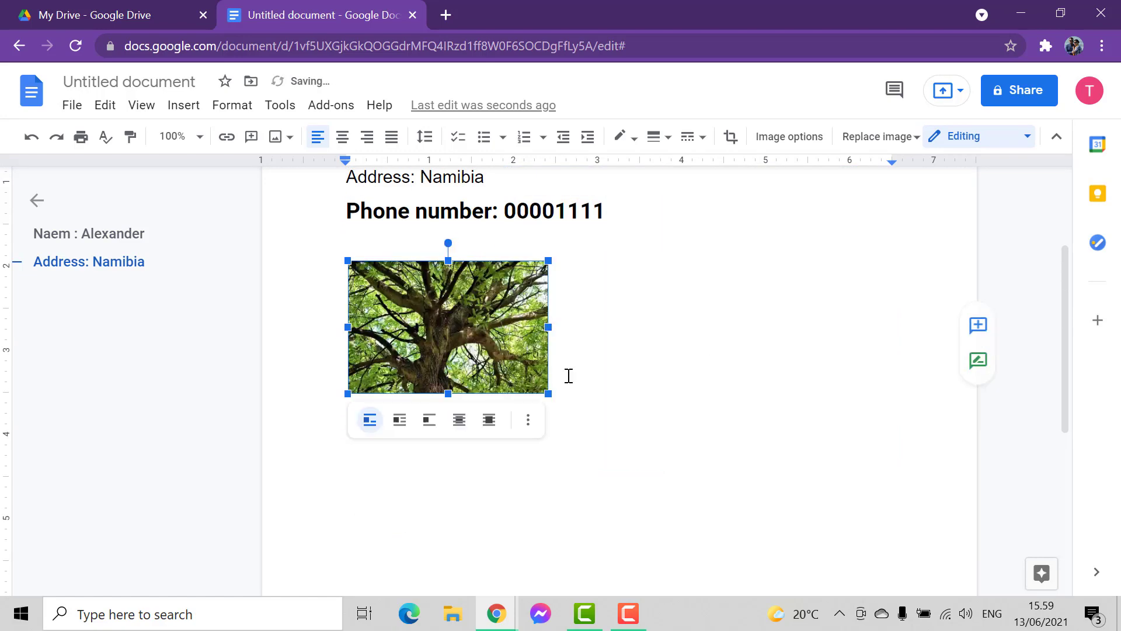
pyautogui.scroll(3, 594, 385)
pyautogui.scroll(-2, 496, 438)
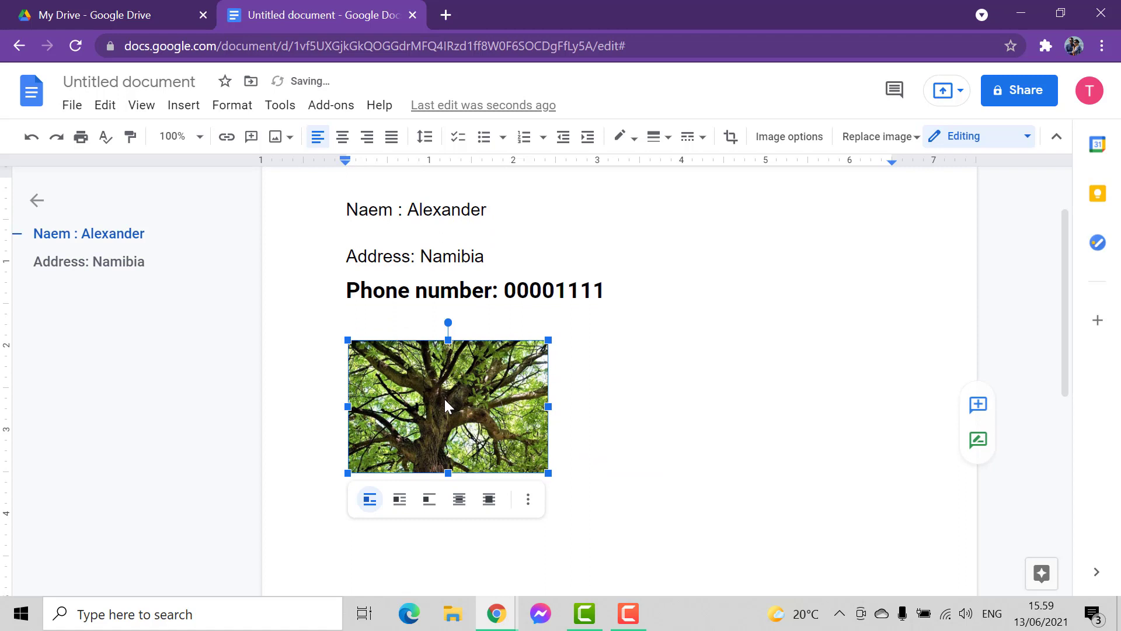
# - Shrink the tree image proportionally to about 1.8 inches wide and center it on the page
pyautogui.moveTo(548, 473); pyautogui.dragTo(498, 434)
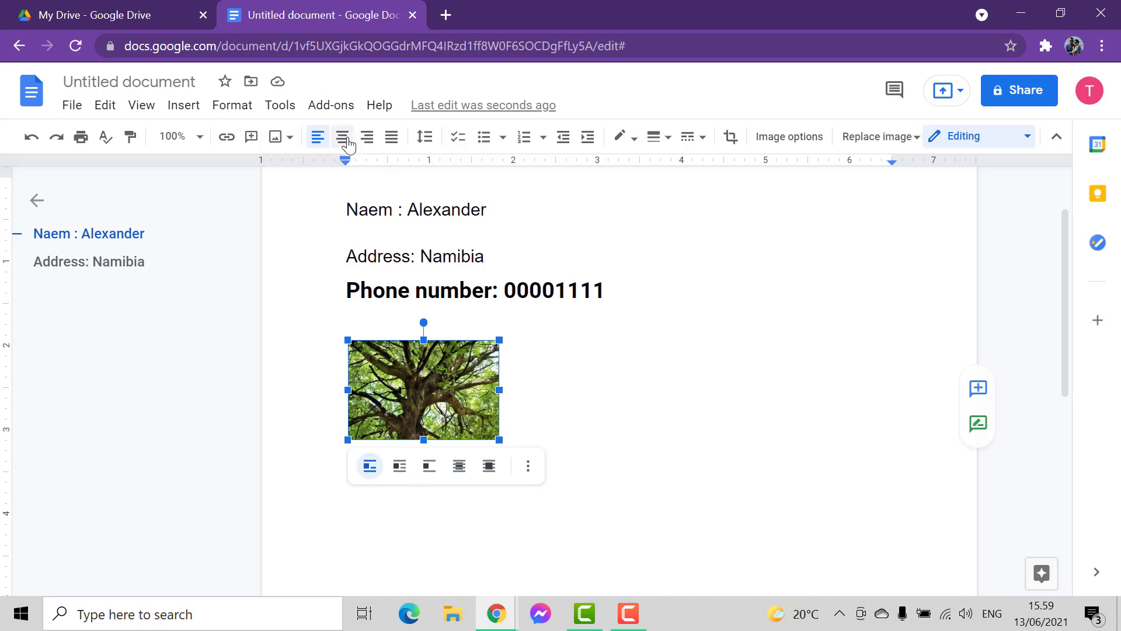
pyautogui.click(349, 144)
pyautogui.doubleClick(780, 420)
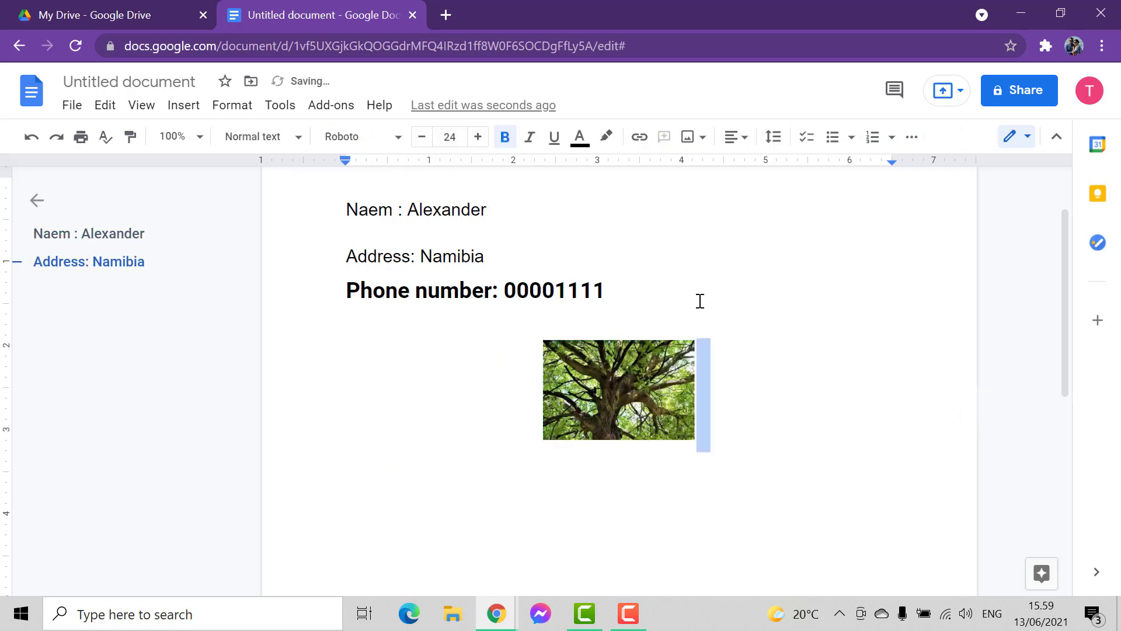
# - Add a new line below the tree image and insert a table with three columns and four rows there
pyautogui.click(806, 380)
pyautogui.press('Return')
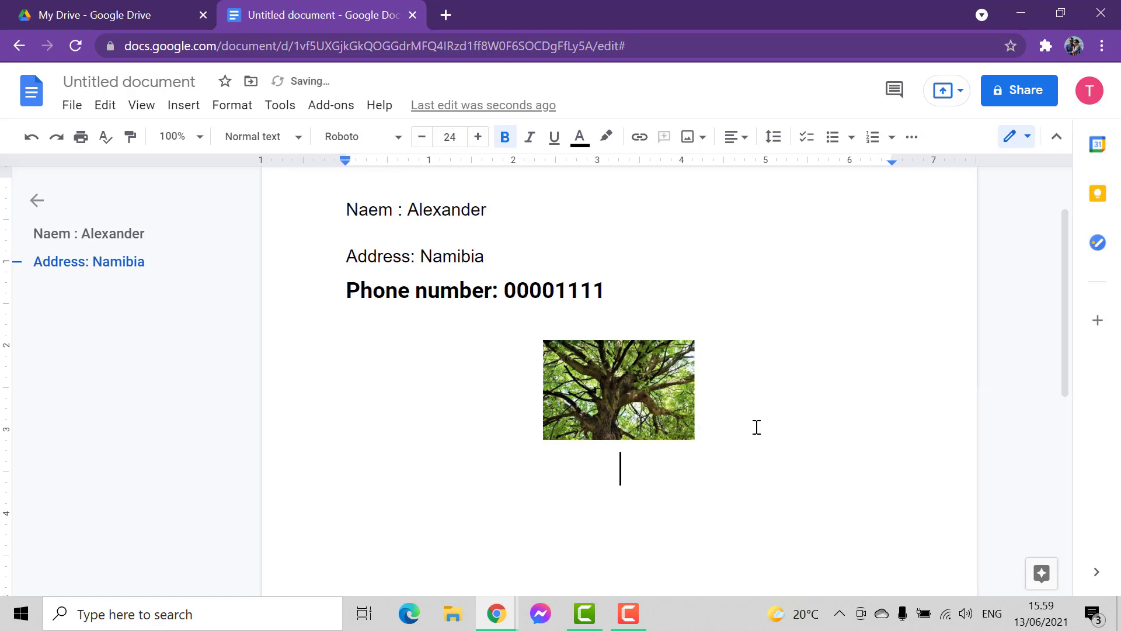
pyautogui.click(195, 112)
pyautogui.moveTo(283, 168)
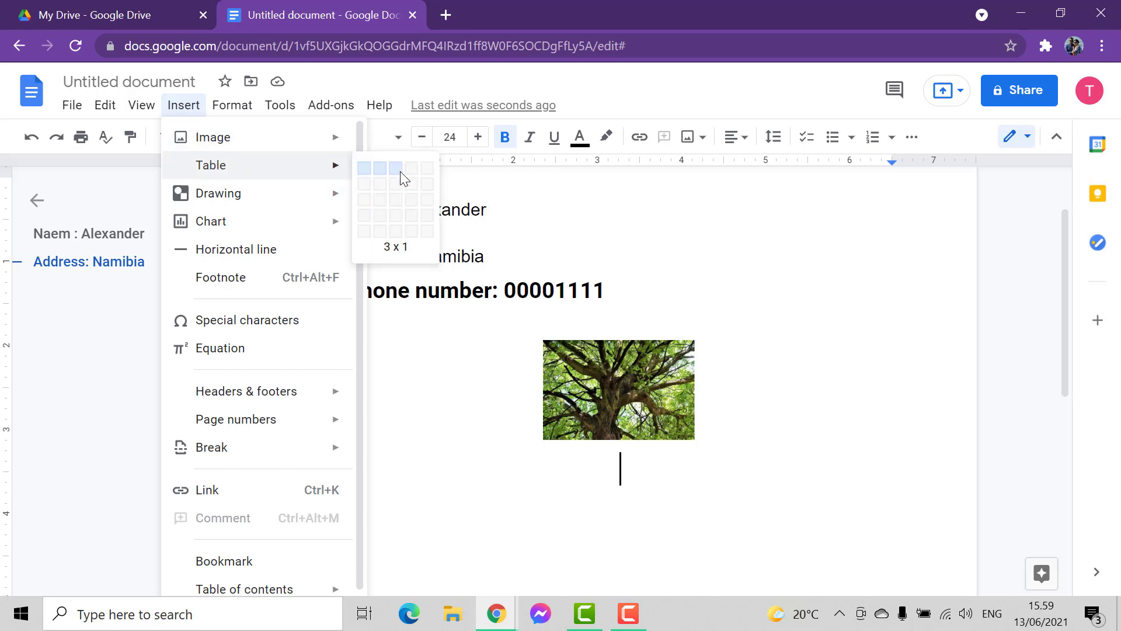
pyautogui.click(399, 218)
# - Move through the first-row cells of the new table and review its placement below the image
pyautogui.scroll(-5, 724, 413)
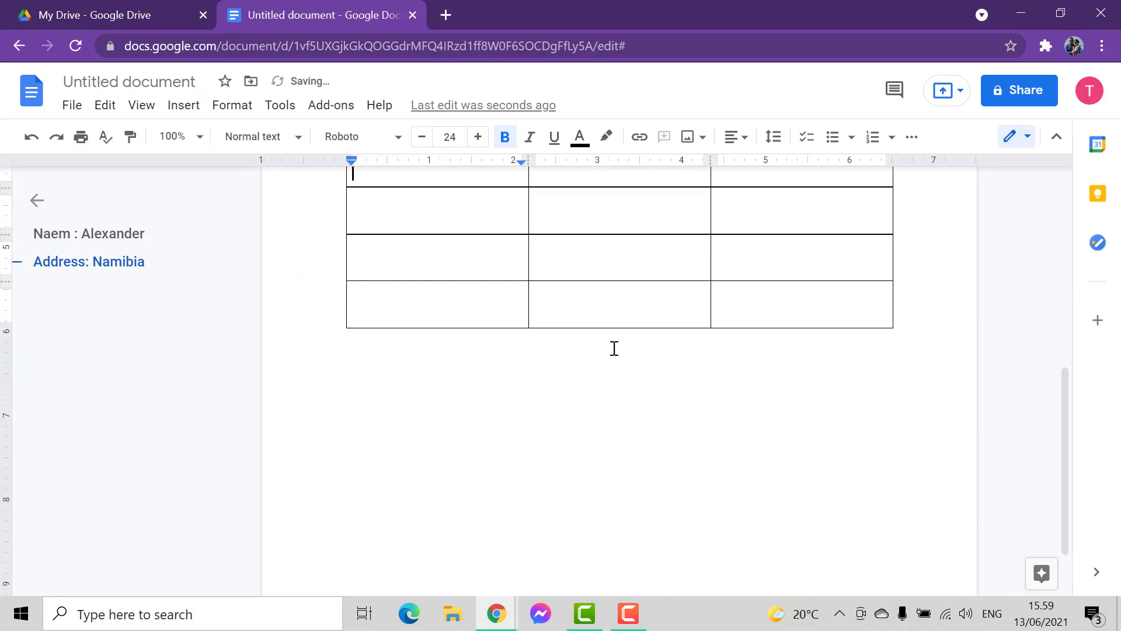
pyautogui.scroll(2, 615, 348)
pyautogui.click(586, 265)
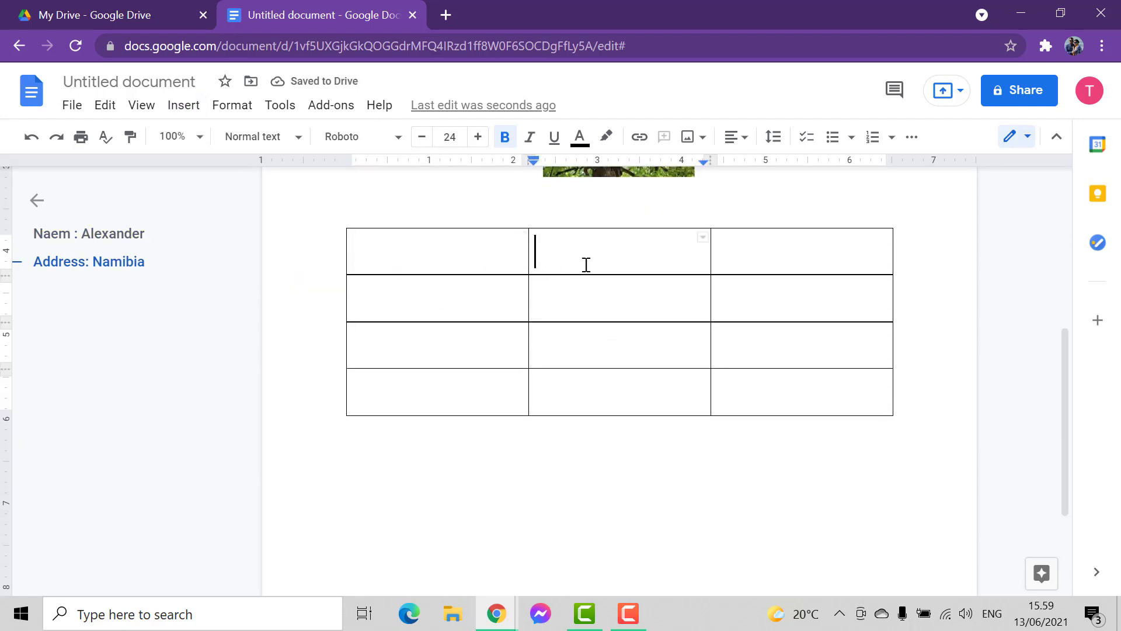
pyautogui.click(726, 263)
pyautogui.click(441, 243)
pyautogui.click(593, 253)
pyautogui.doubleClick(784, 258)
pyautogui.click(462, 258)
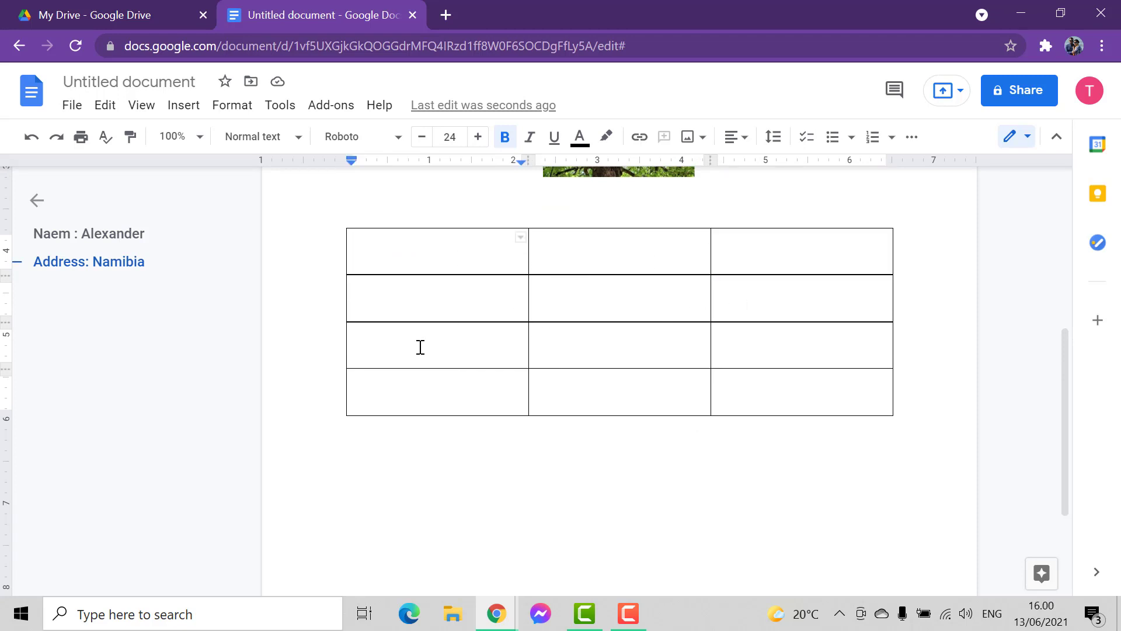
pyautogui.scroll(3, 421, 348)
pyautogui.scroll(-2, 423, 354)
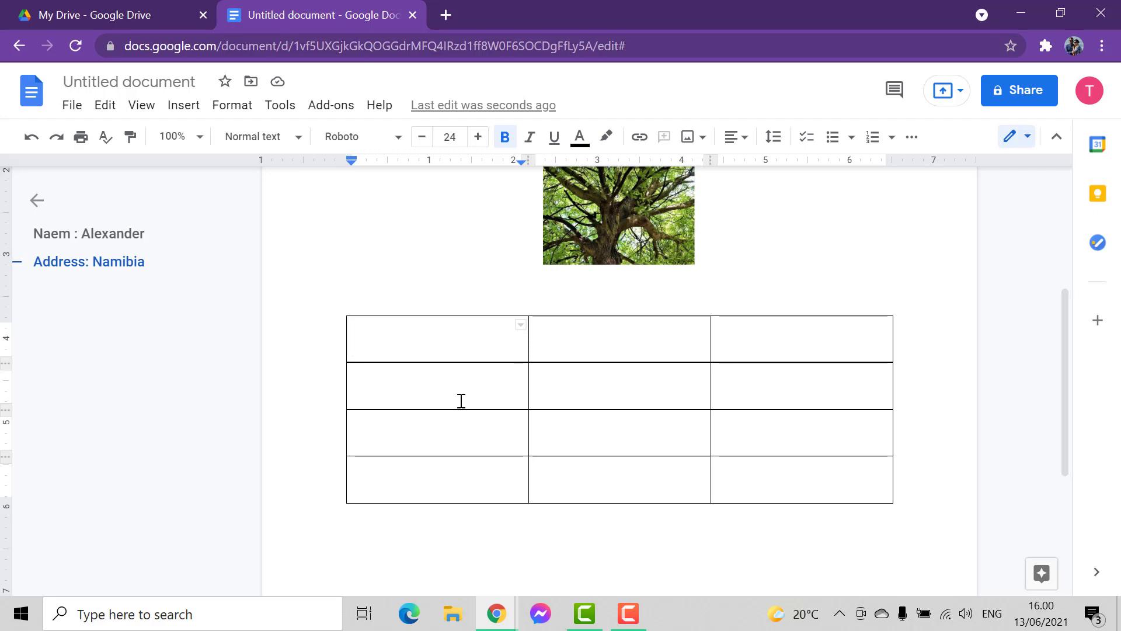
pyautogui.scroll(4, 525, 385)
pyautogui.scroll(-8, 528, 385)
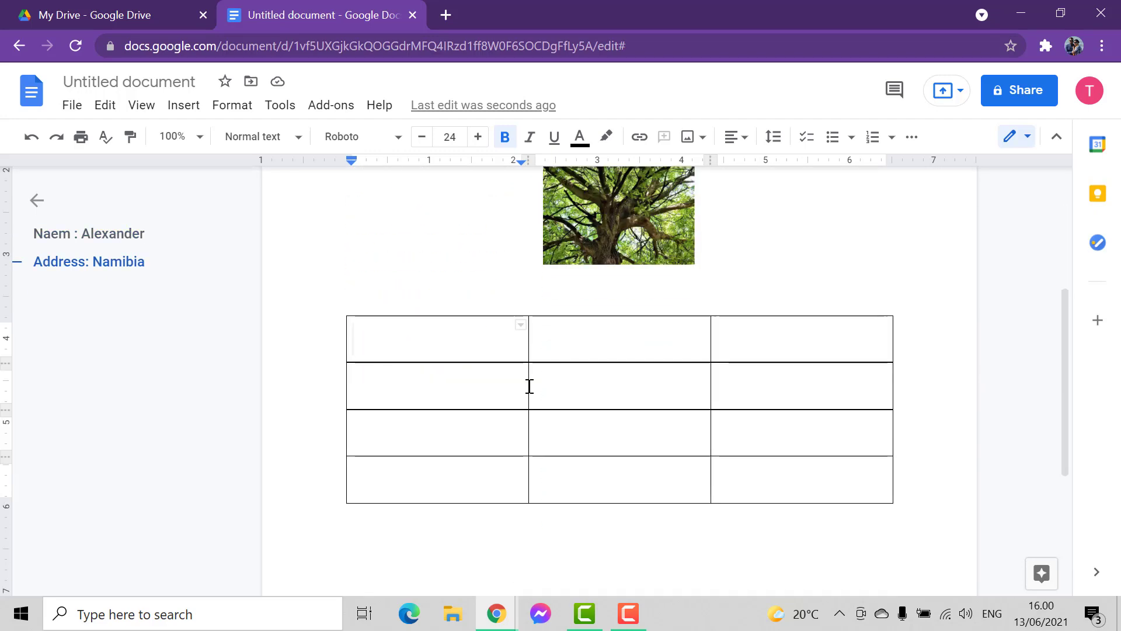
pyautogui.scroll(3, 528, 386)
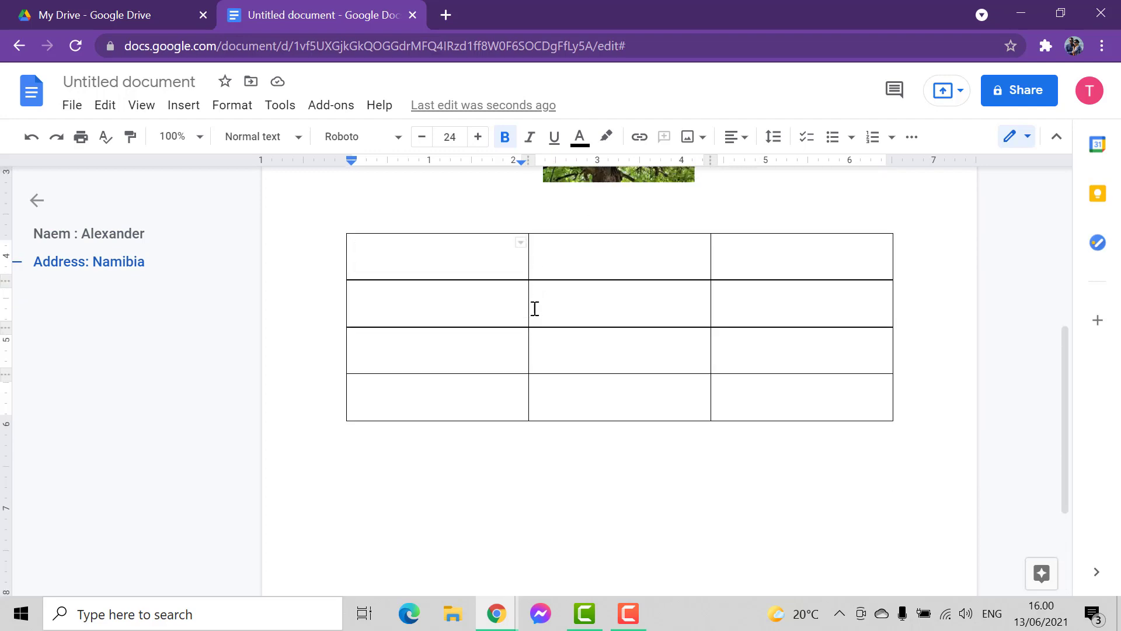
pyautogui.scroll(5, 535, 309)
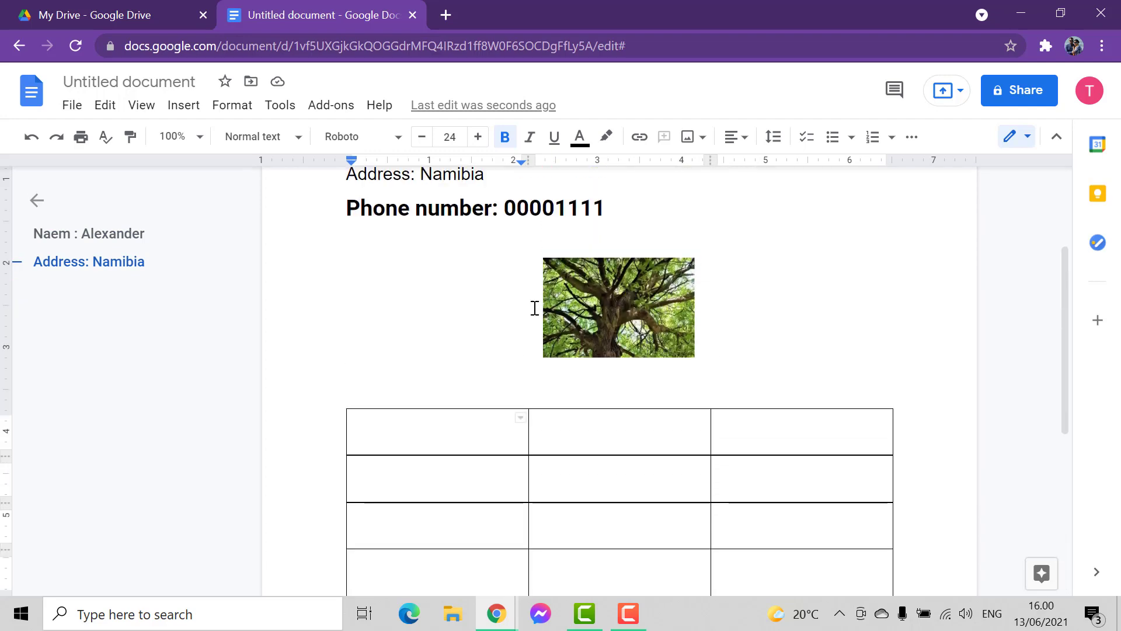
pyautogui.scroll(-4, 535, 309)
pyautogui.scroll(-1, 535, 309)
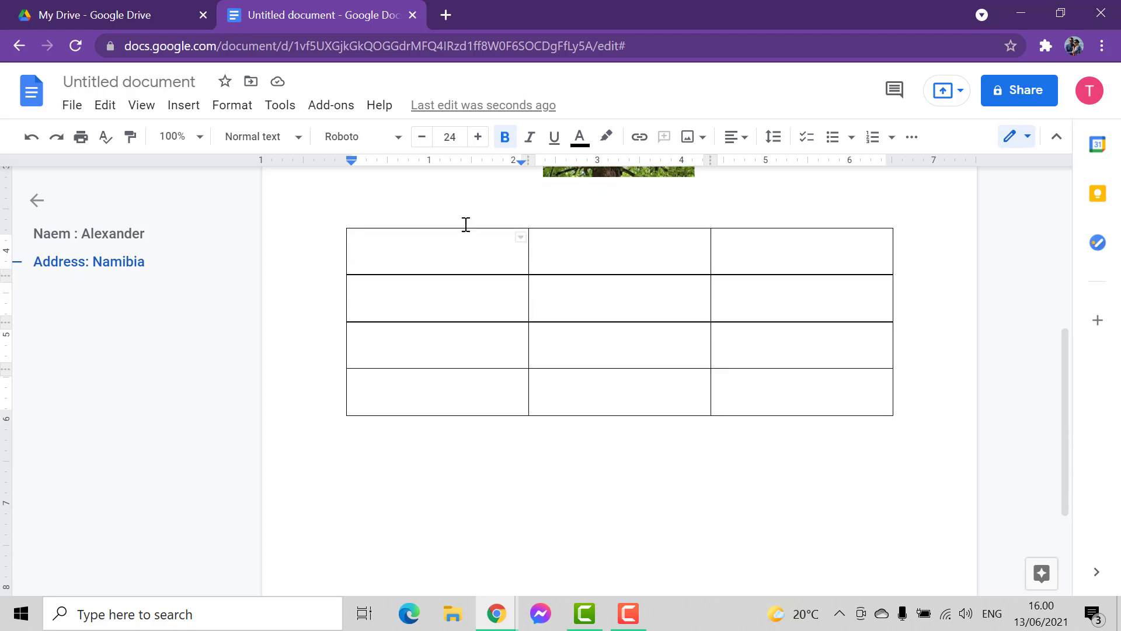
# - Open the special characters picker and examine the arrow symbols and the list of character categories
pyautogui.click(184, 105)
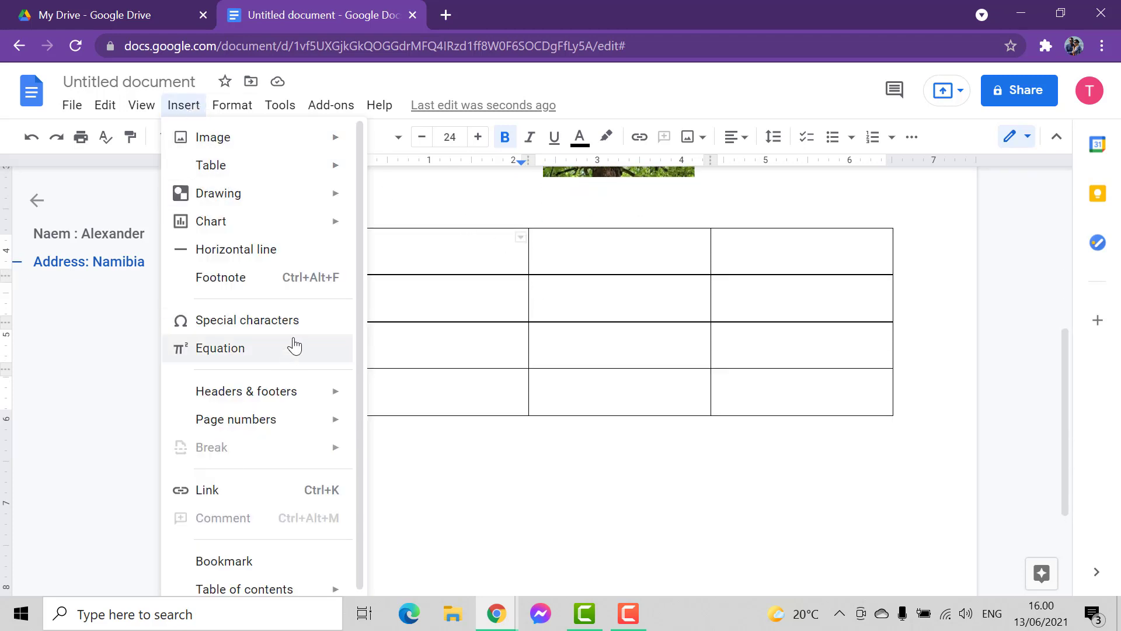
pyautogui.scroll(-1, 297, 333)
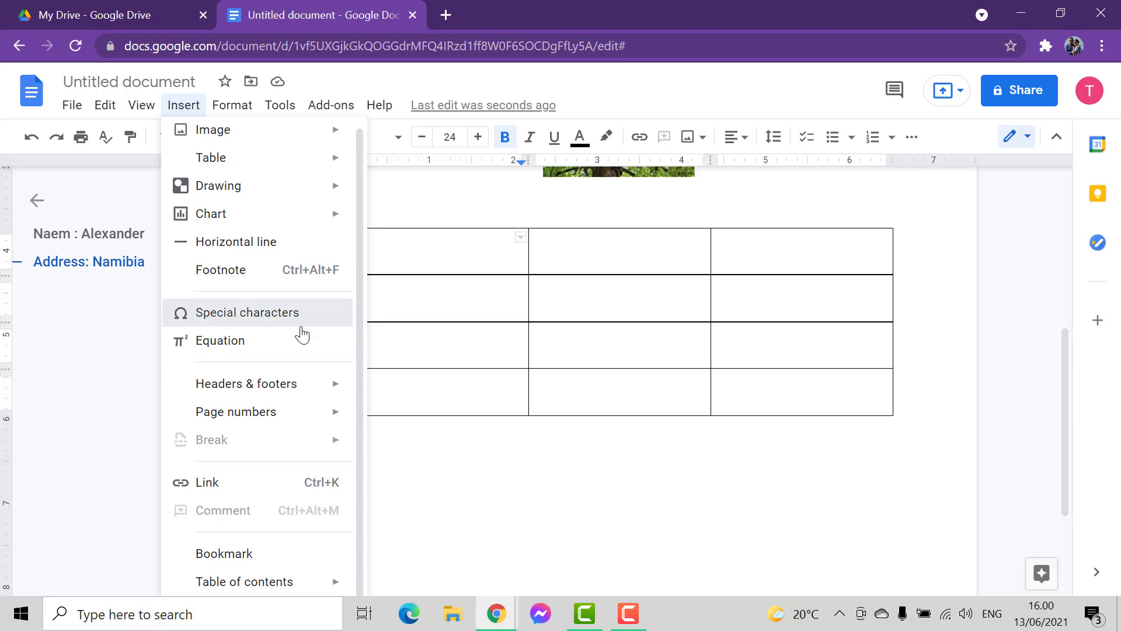
pyautogui.click(297, 324)
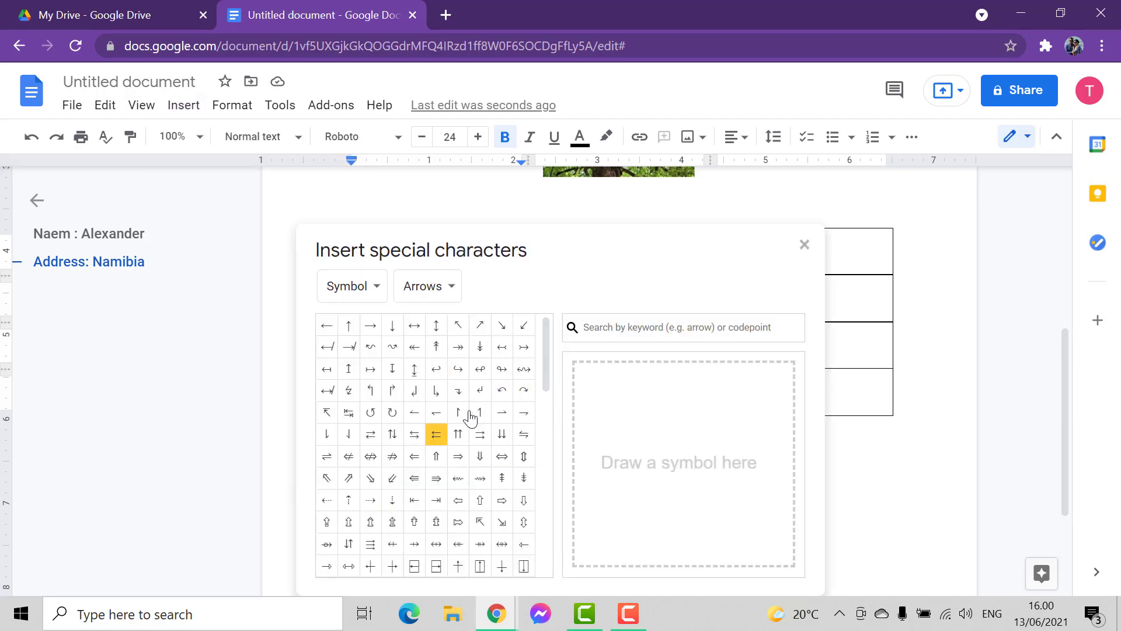
pyautogui.scroll(-10, 481, 413)
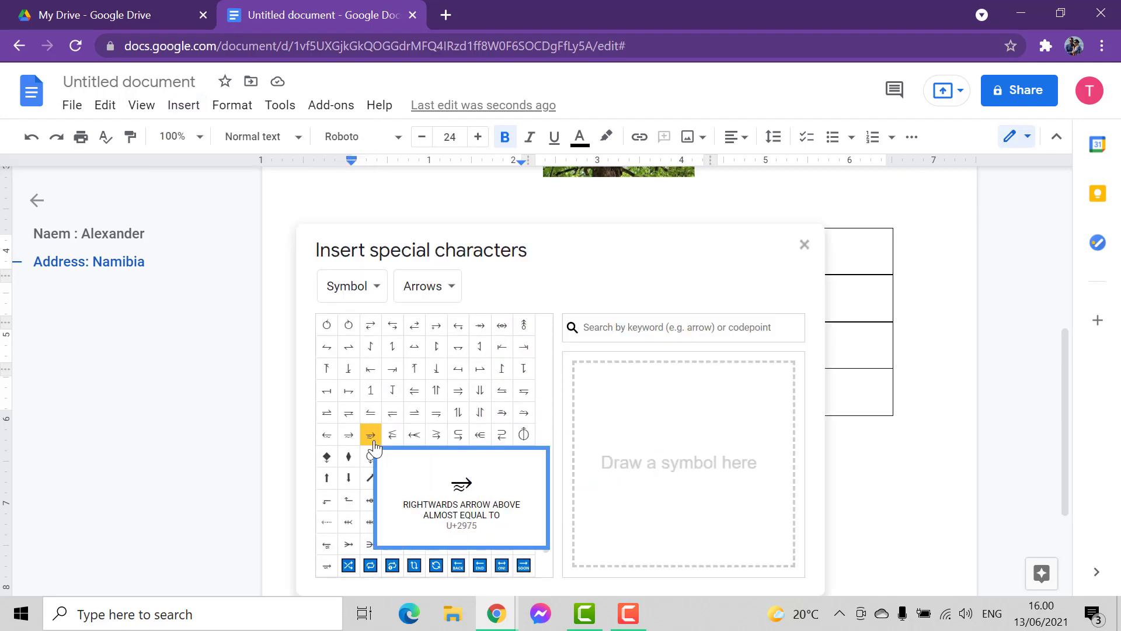
pyautogui.scroll(-3, 374, 440)
pyautogui.scroll(13, 411, 416)
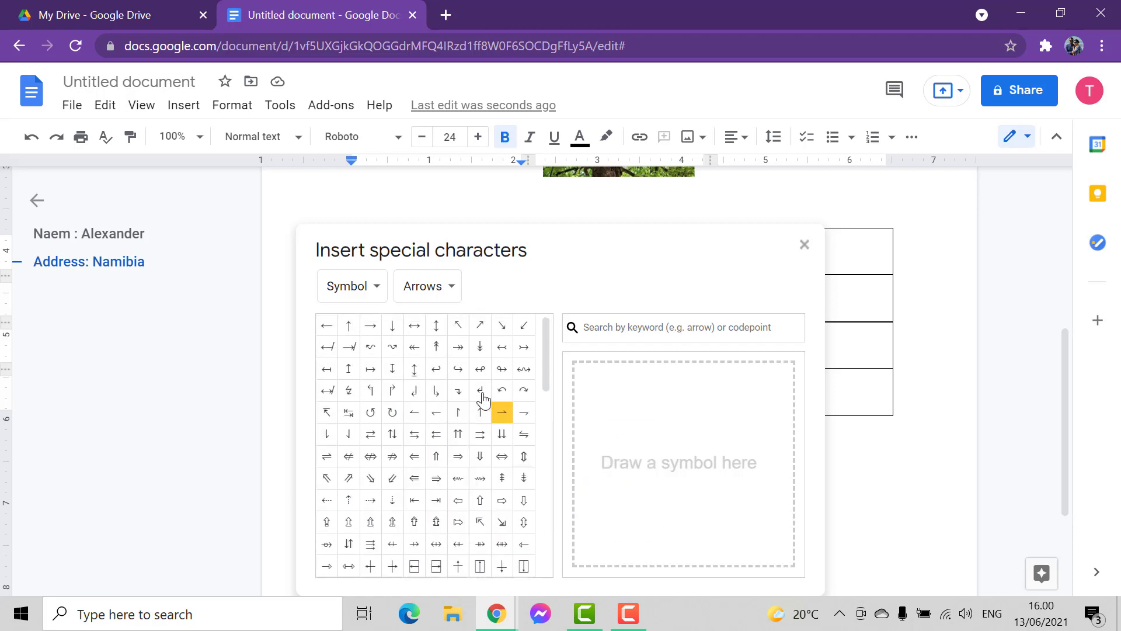
pyautogui.click(369, 295)
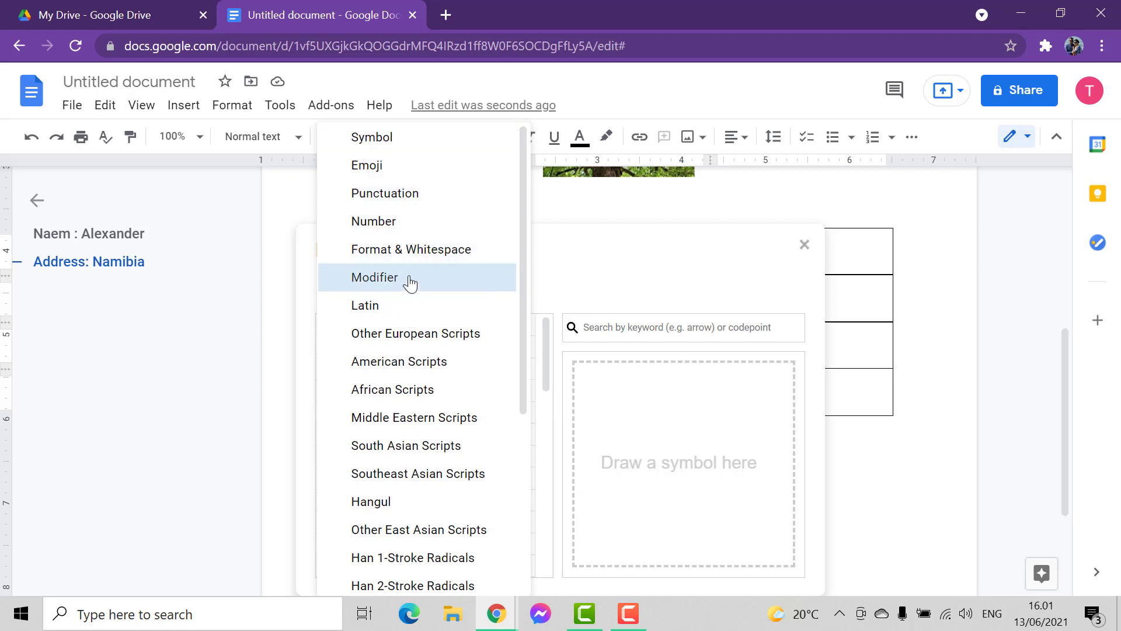
pyautogui.scroll(-2, 434, 444)
pyautogui.scroll(-4, 434, 444)
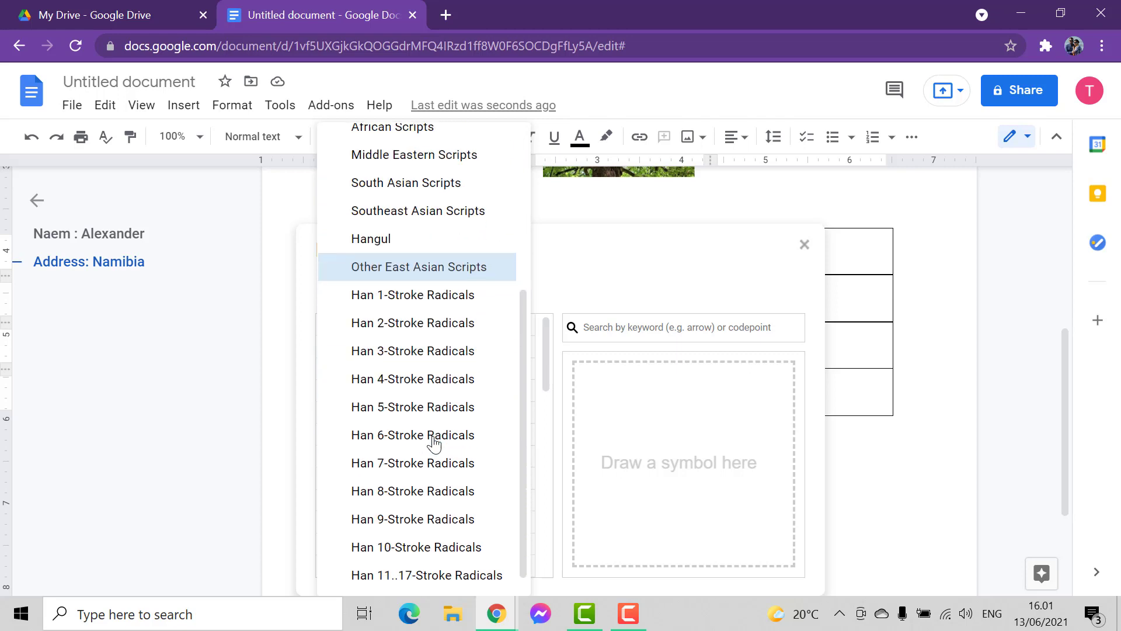
pyautogui.click(235, 355)
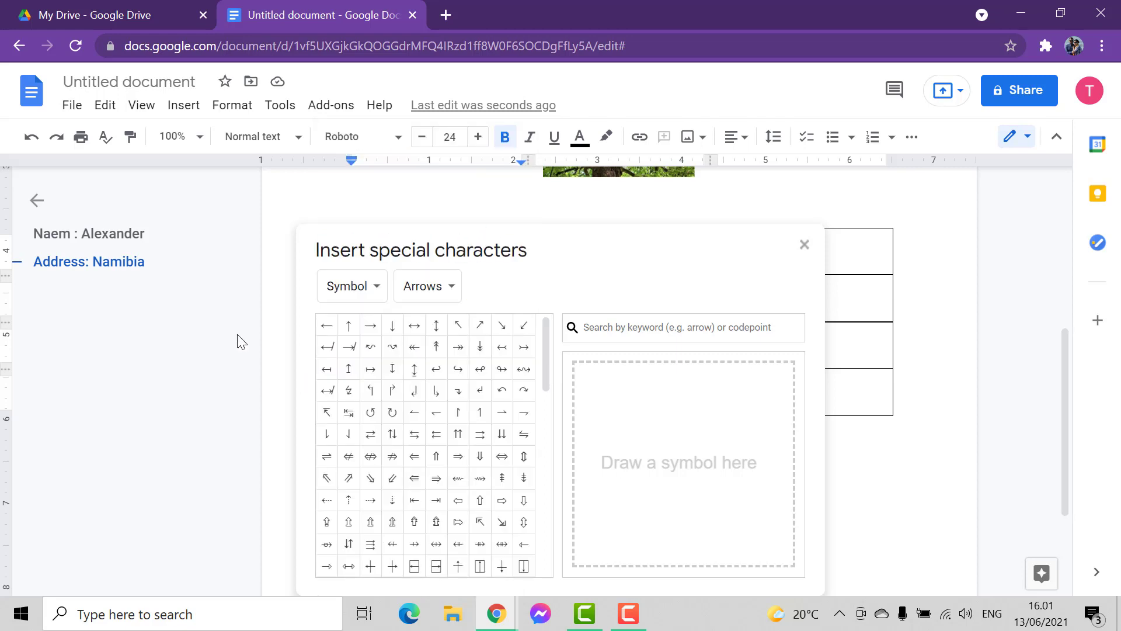
# - Add a page header containing "text" and return to the document body
pyautogui.click(183, 105)
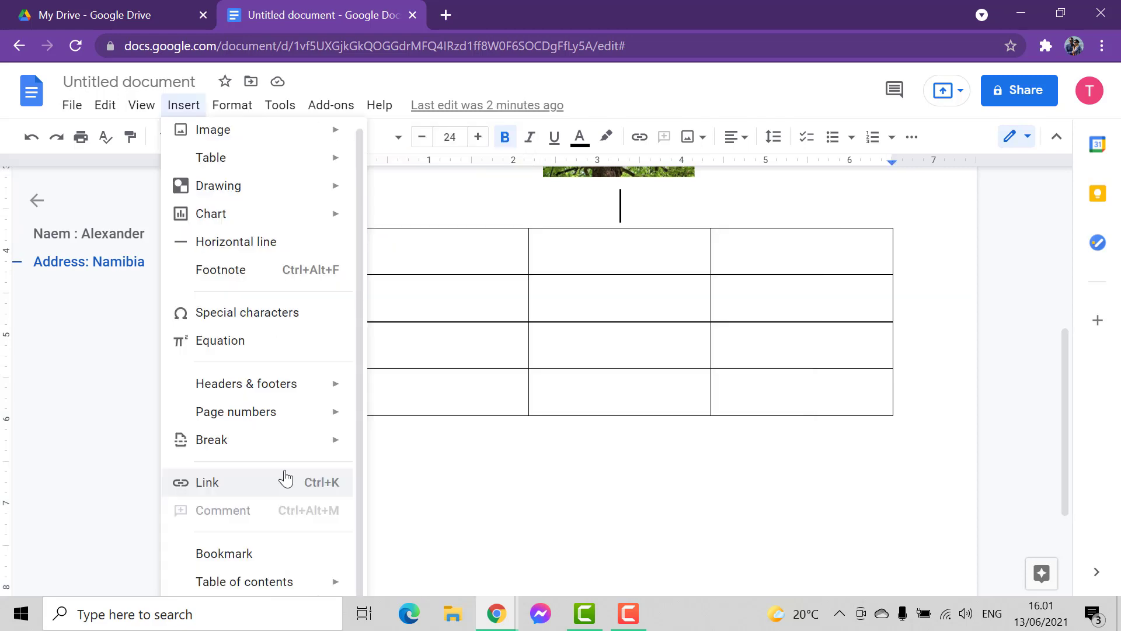
pyautogui.moveTo(305, 395)
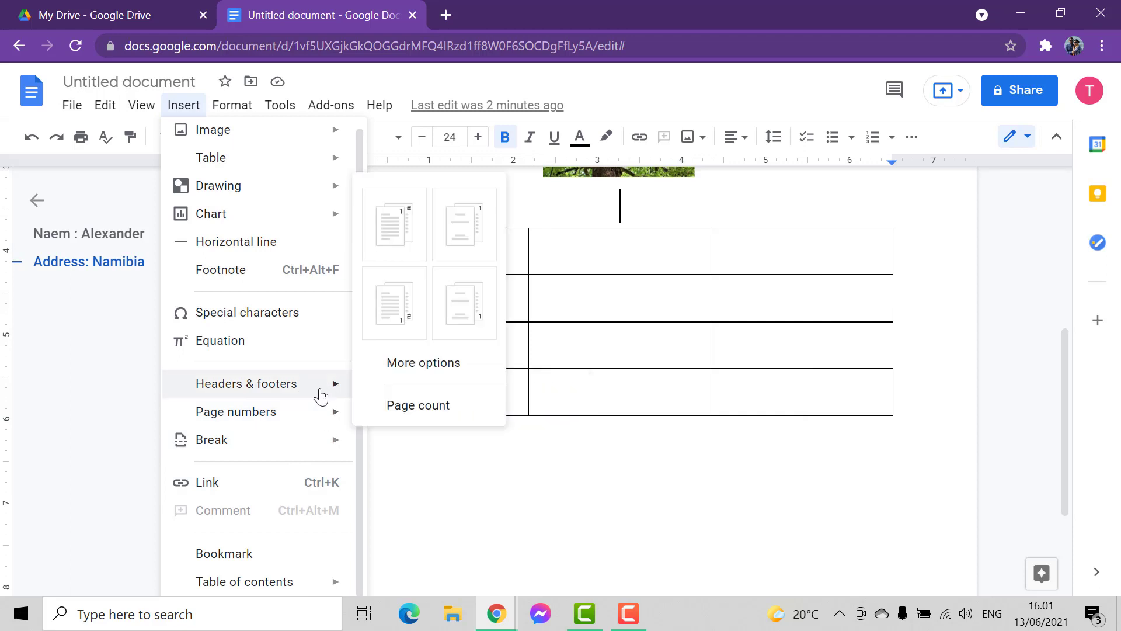
pyautogui.click(419, 391)
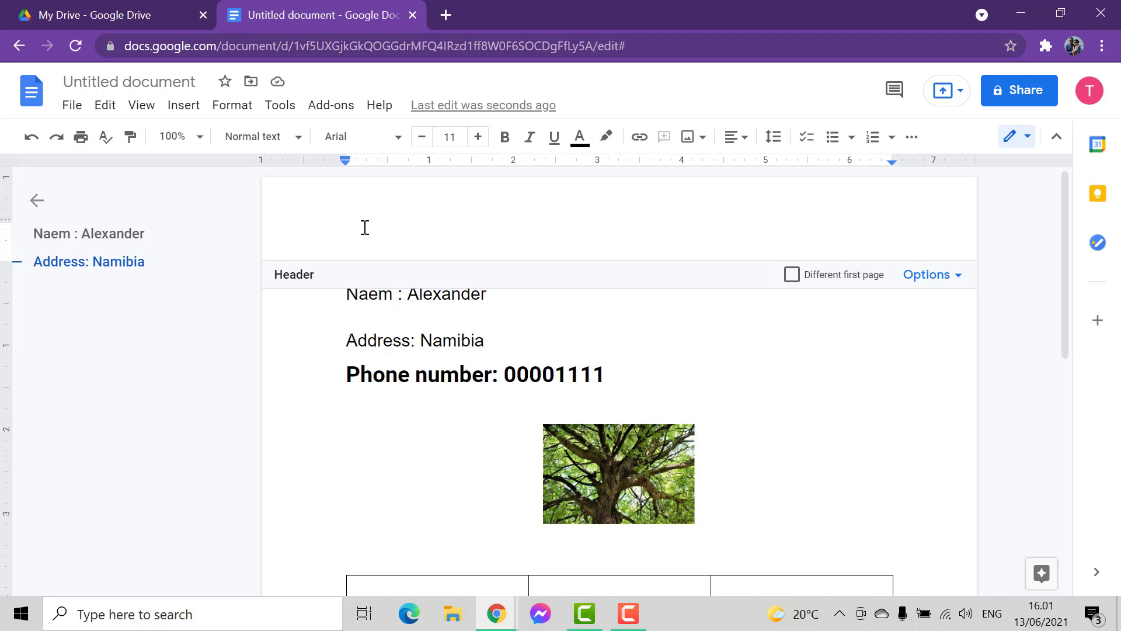
pyautogui.write('text')
pyautogui.click(413, 442)
# - Add blank lines below the table until a second page starts, and compare the header on both pages
pyautogui.scroll(-9, 421, 443)
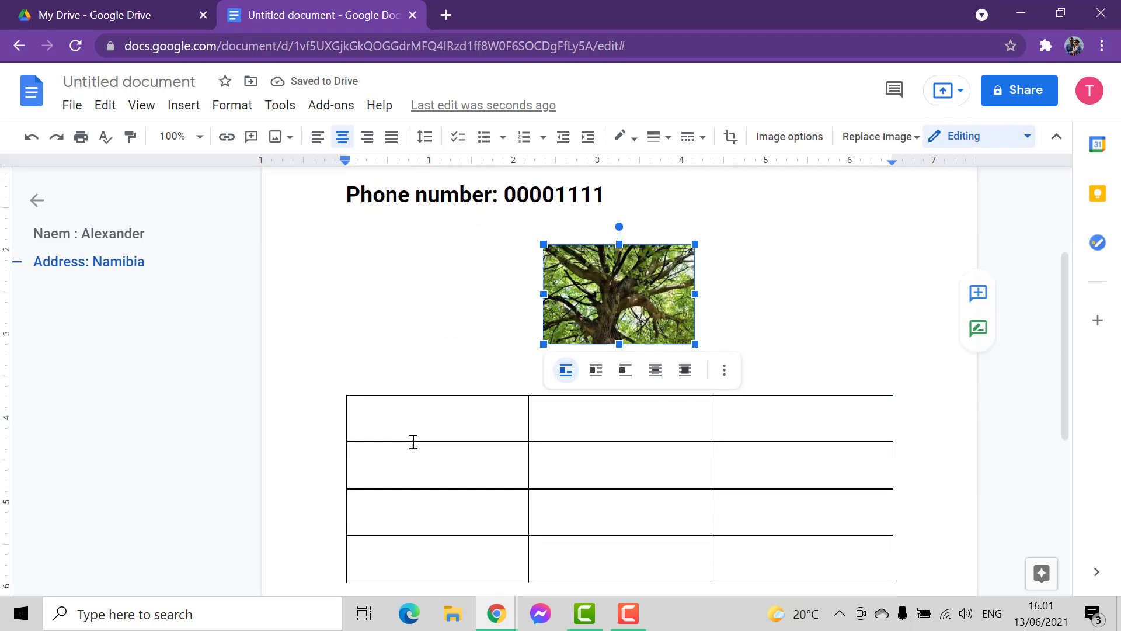
pyautogui.click(521, 447)
pyautogui.press('Return')
pyautogui.press('Return')
pyautogui.press('Return')
pyautogui.press('Return')
pyautogui.press('Return')
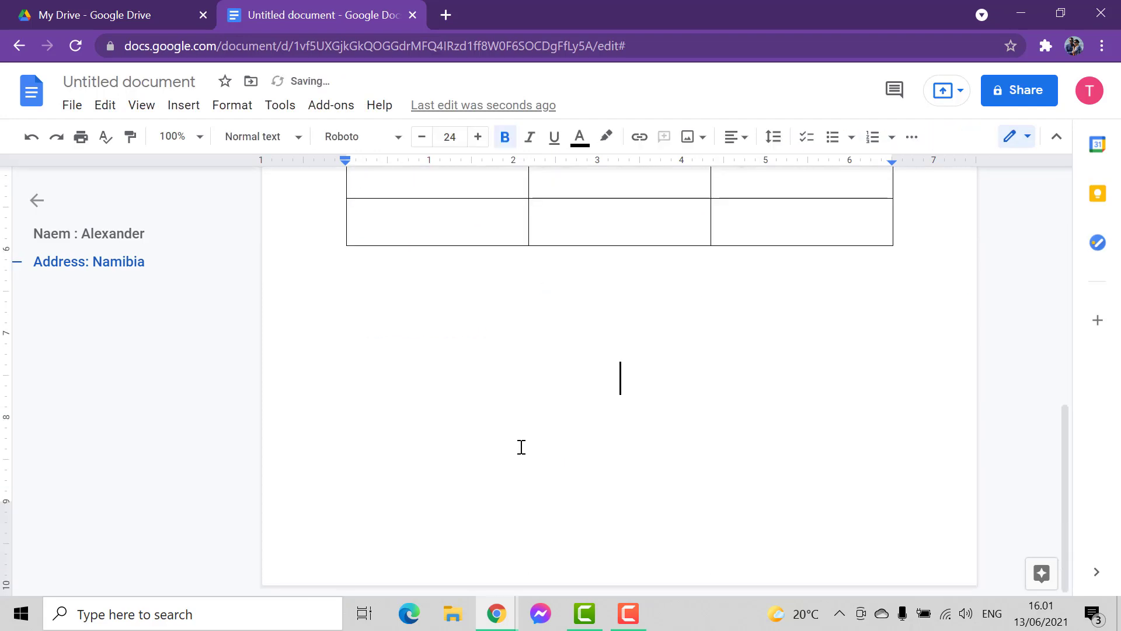
pyautogui.press('Return')
pyautogui.press('Return')
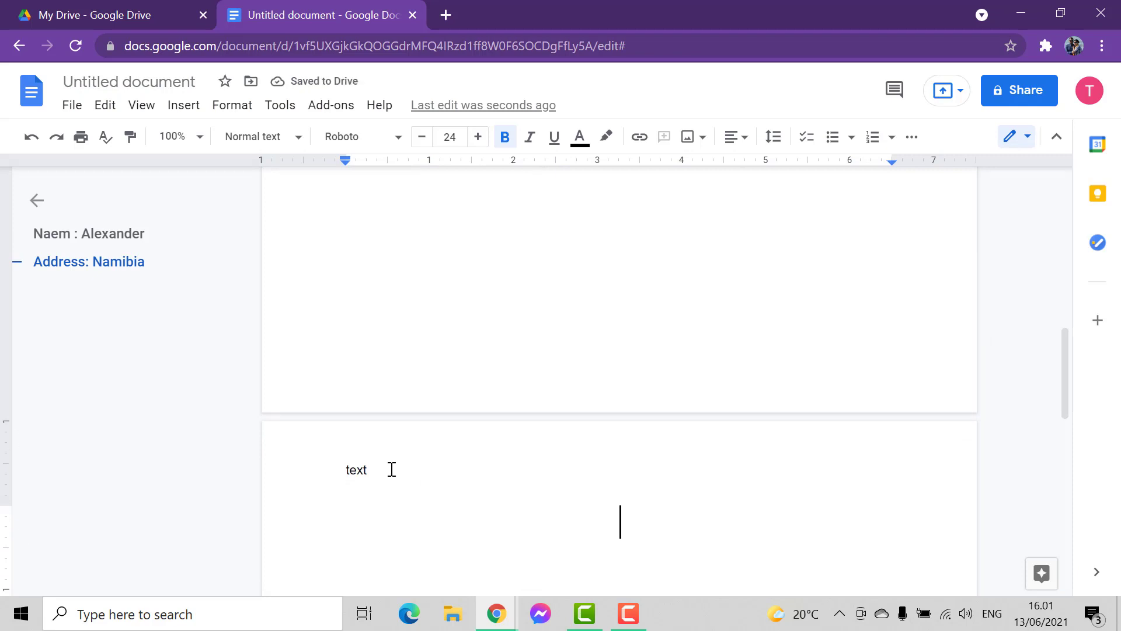
pyautogui.scroll(10, 476, 445)
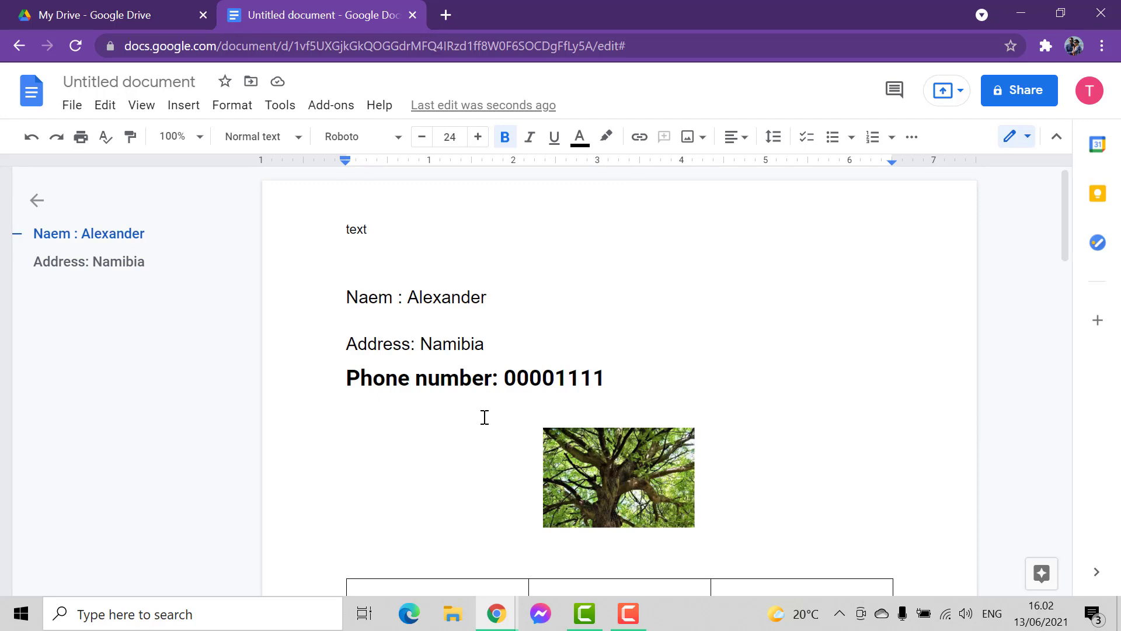
pyautogui.scroll(-10, 580, 330)
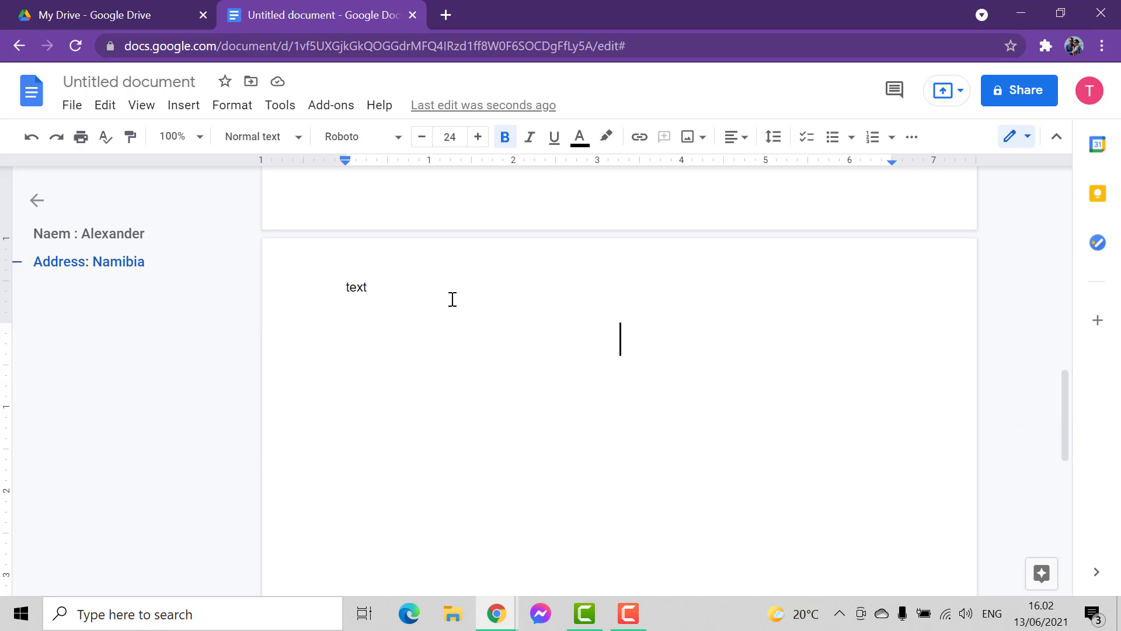
pyautogui.scroll(-3, 549, 304)
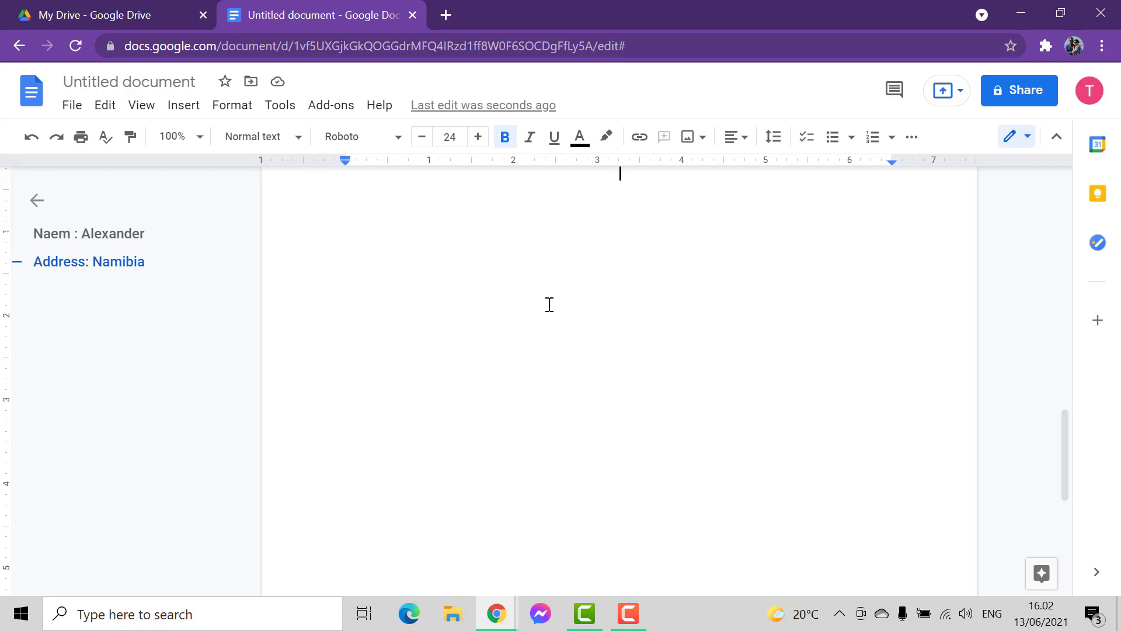
pyautogui.scroll(8, 550, 304)
pyautogui.click(408, 295)
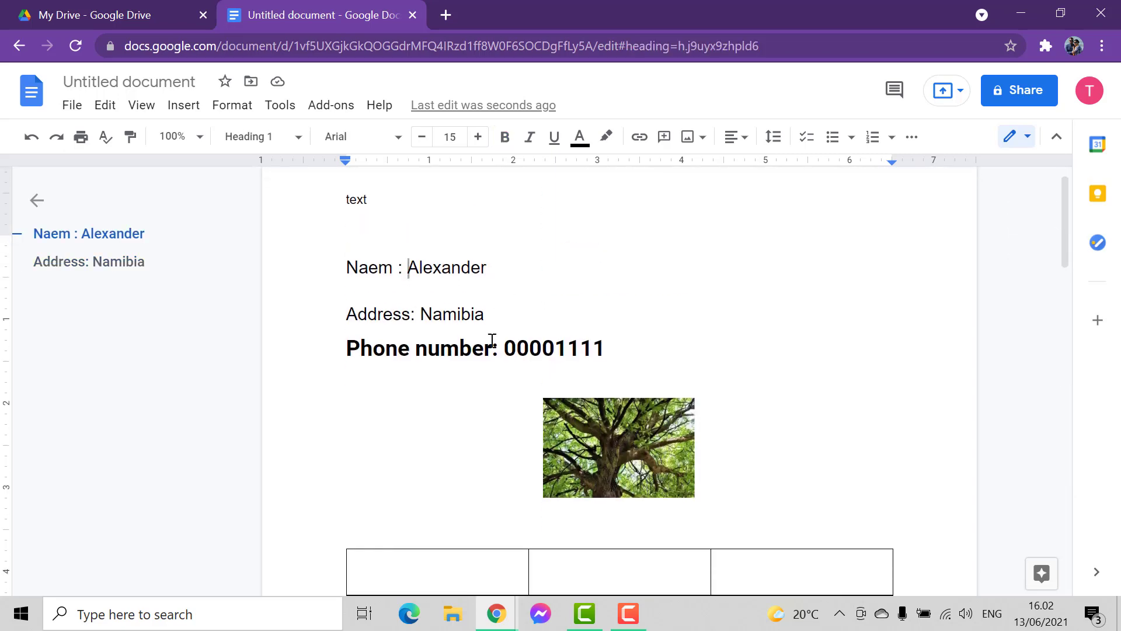
# - Create a checklist below the table with the items "Alpha", "Beta" and "gamma"
pyautogui.scroll(-8, 492, 341)
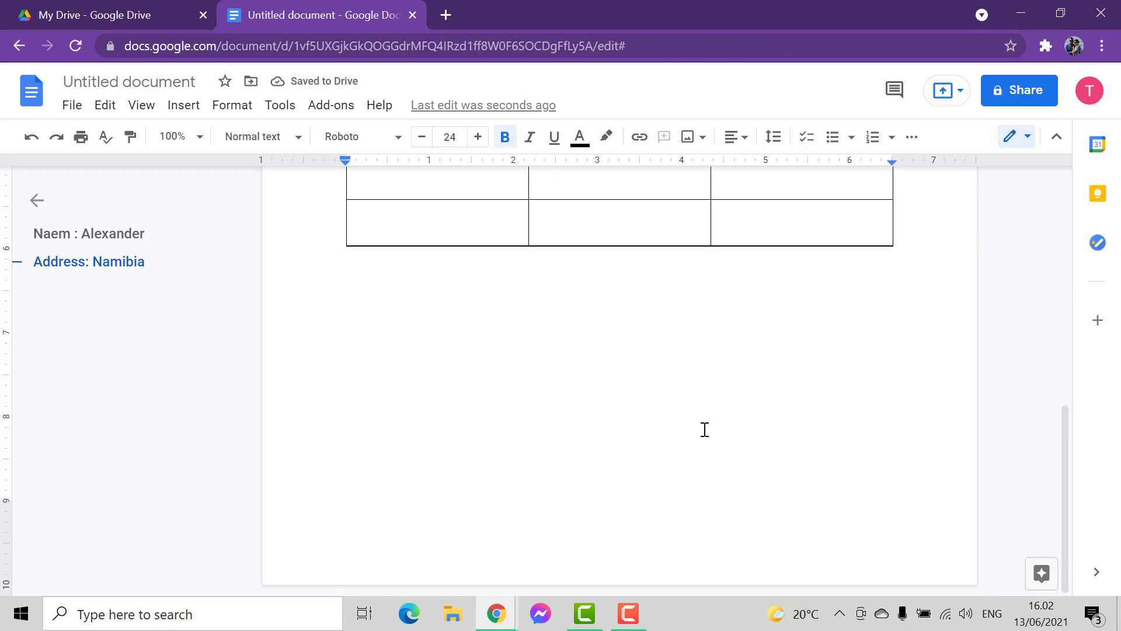
pyautogui.click(808, 139)
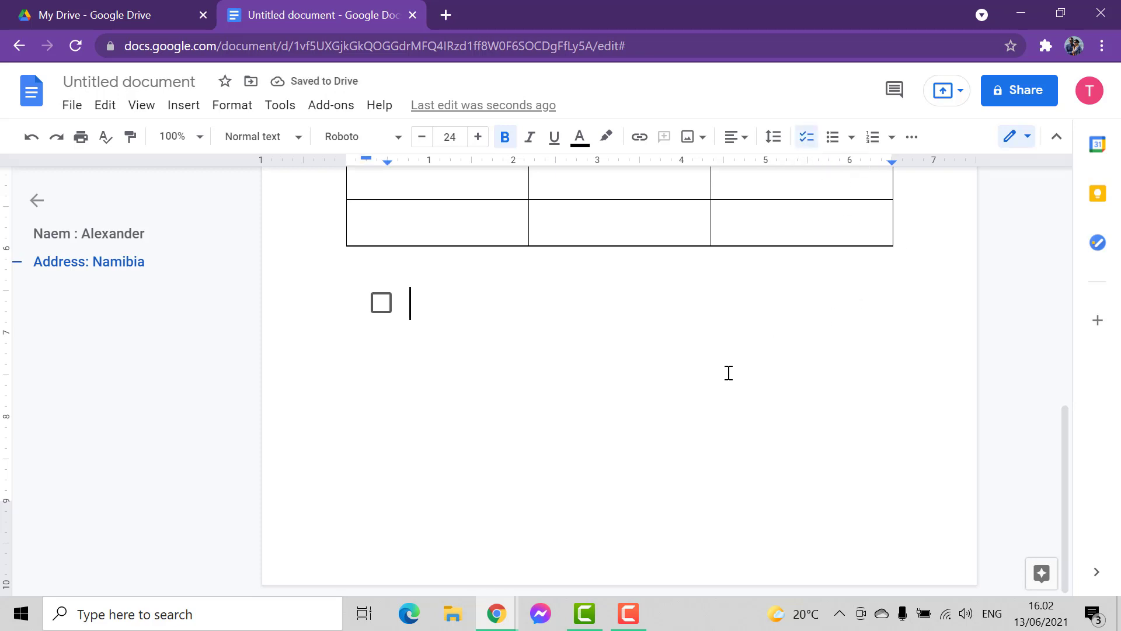
pyautogui.write('a')
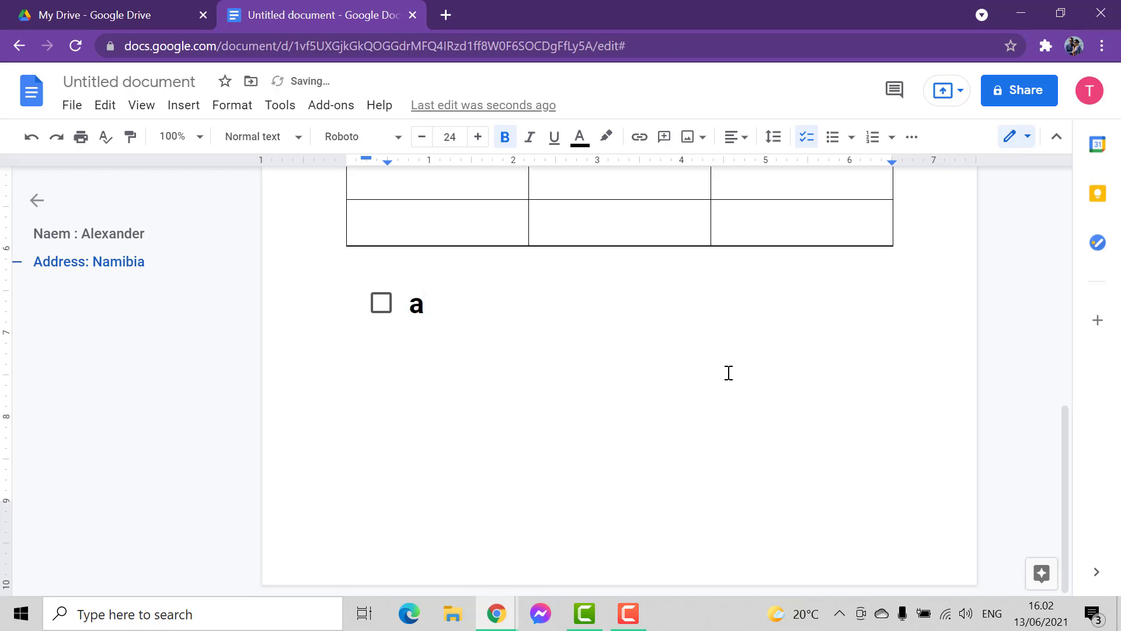
pyautogui.write('lpha')
pyautogui.press('Return')
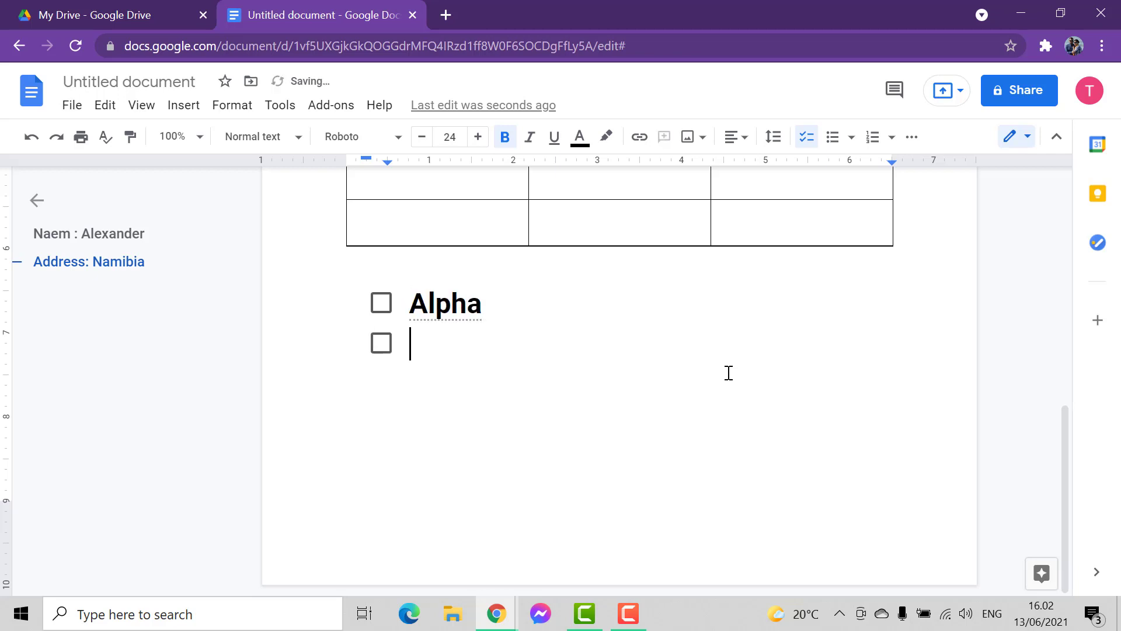
pyautogui.write('beta')
pyautogui.press('Return')
pyautogui.write('gamma')
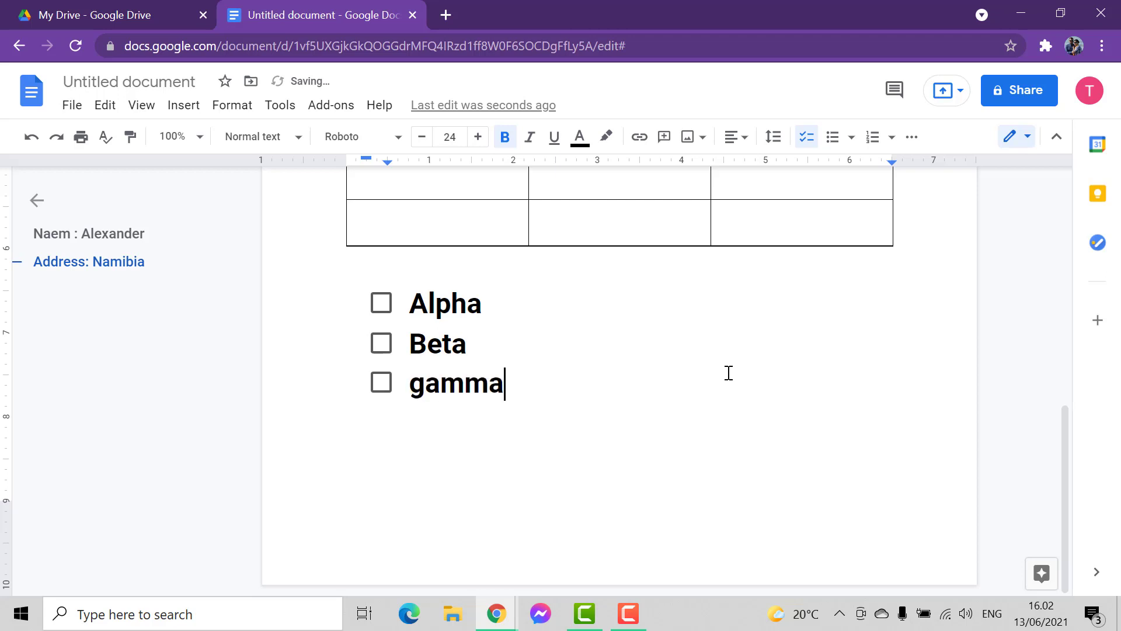
# - Revert the automatic capitalization of "gamma" and end the checklist after that item
pyautogui.press('Return')
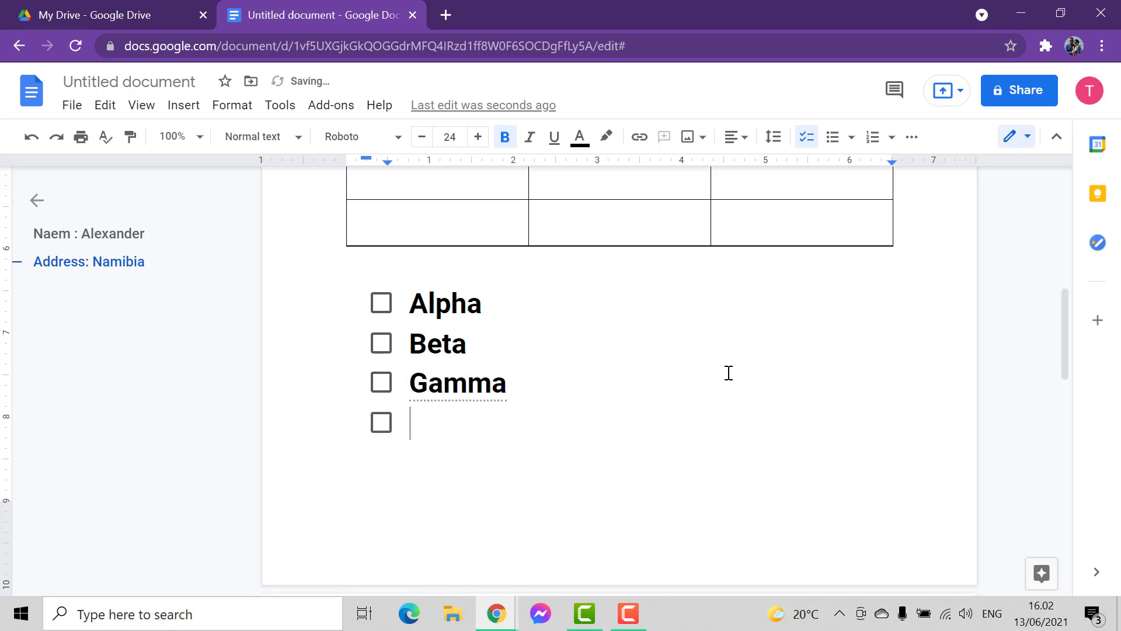
pyautogui.hotkey('ctrl', 'z')
pyautogui.press('BackSpace')
pyautogui.press('BackSpace')
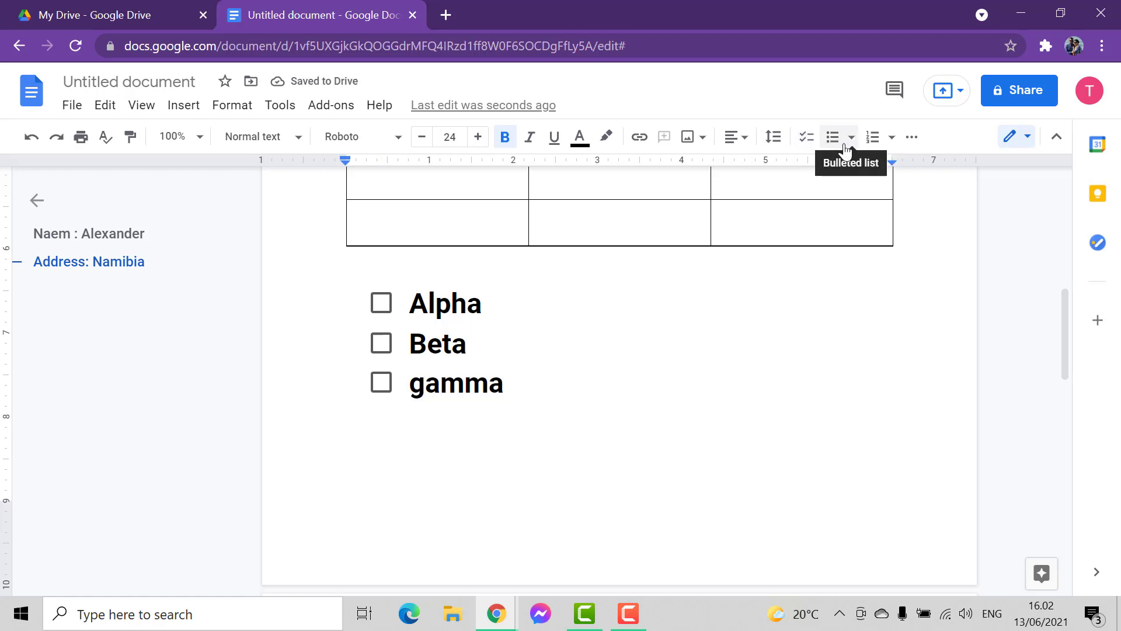
# - Convert the checklist items Alpha, Beta and gamma into a bulleted list
pyautogui.moveTo(514, 385); pyautogui.dragTo(335, 308)
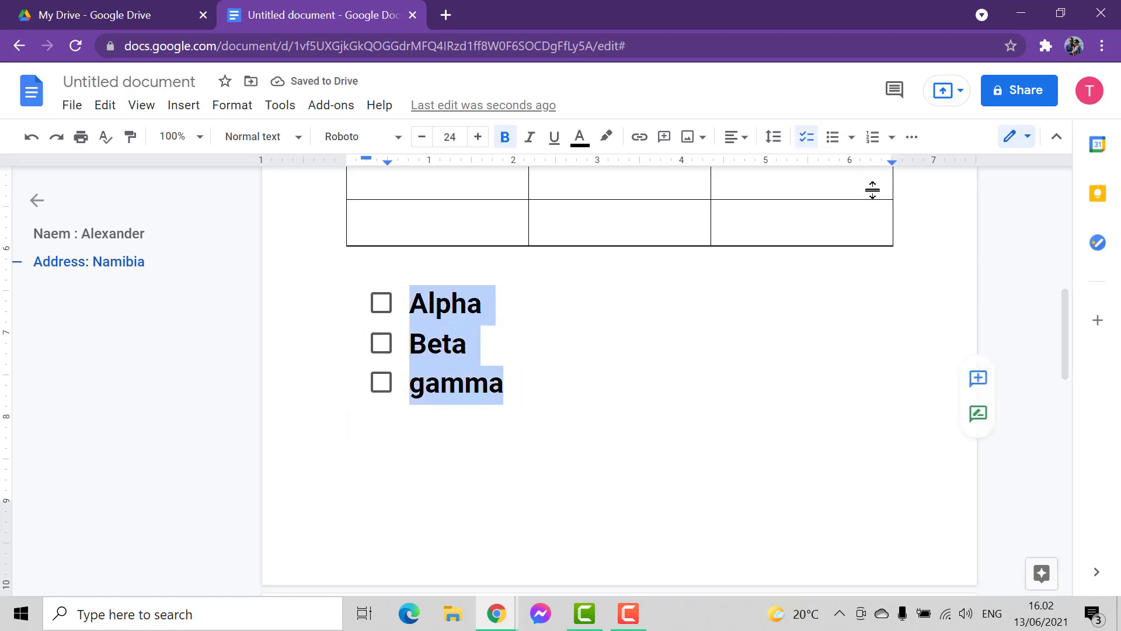
pyautogui.click(834, 140)
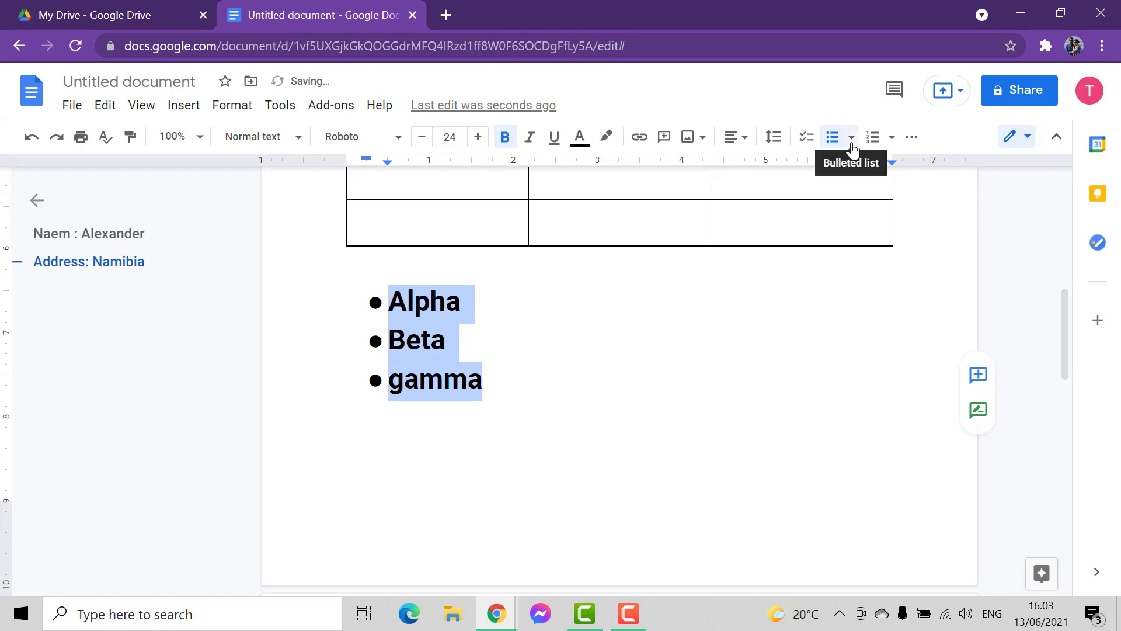
pyautogui.click(824, 320)
# - Turn the Alpha, Beta and gamma items into a numbered list
pyautogui.moveTo(498, 383); pyautogui.dragTo(338, 293)
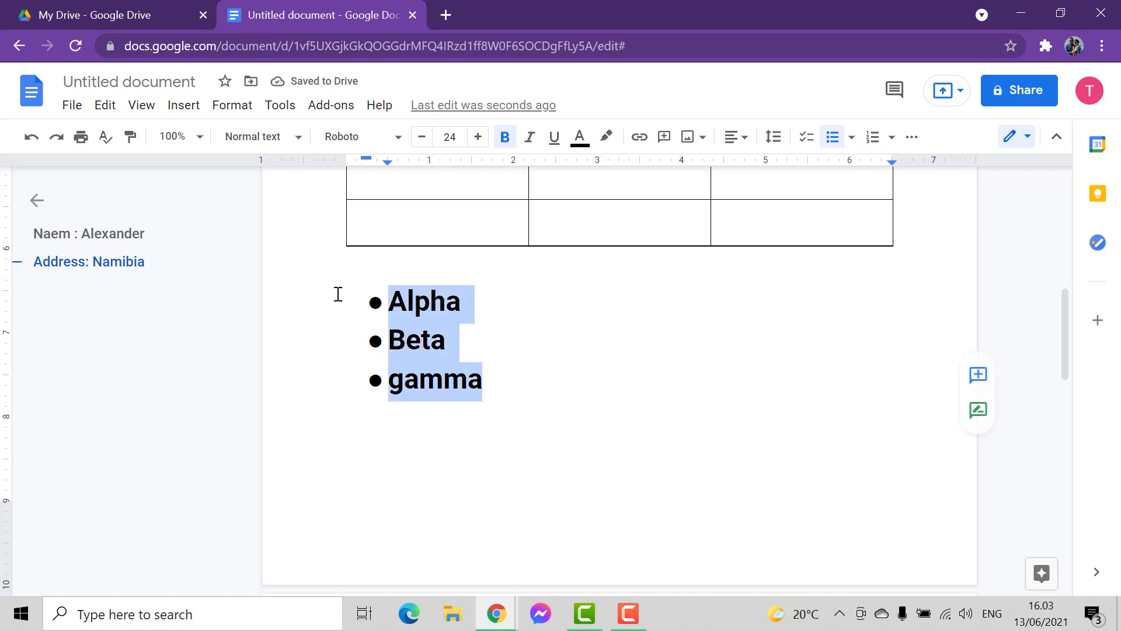
pyautogui.click(879, 146)
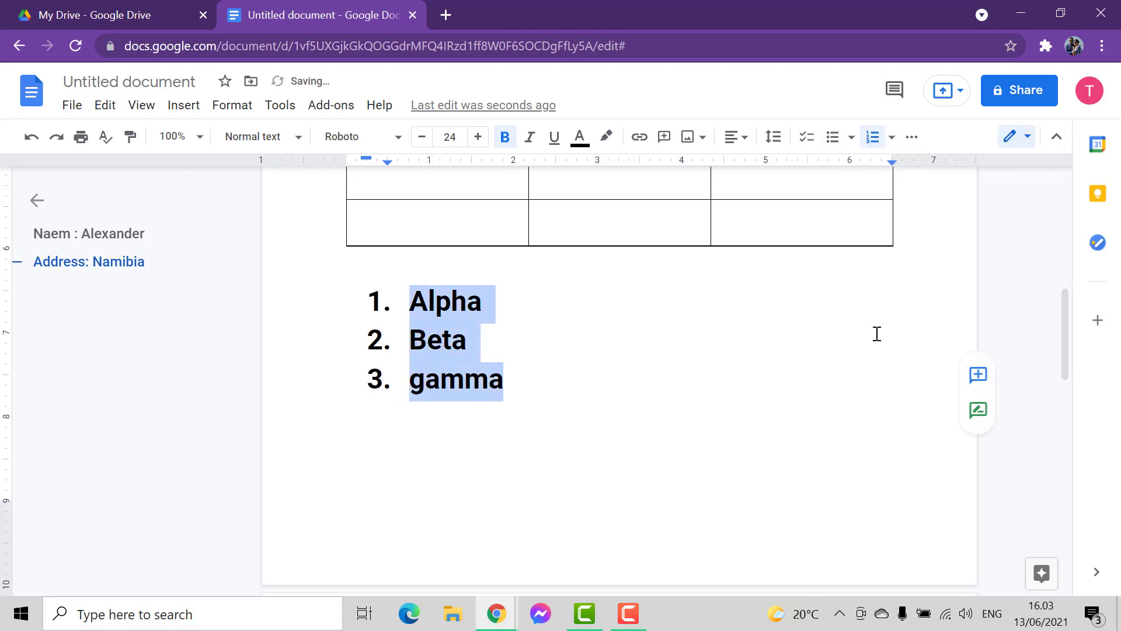
pyautogui.click(536, 384)
pyautogui.scroll(5, 635, 446)
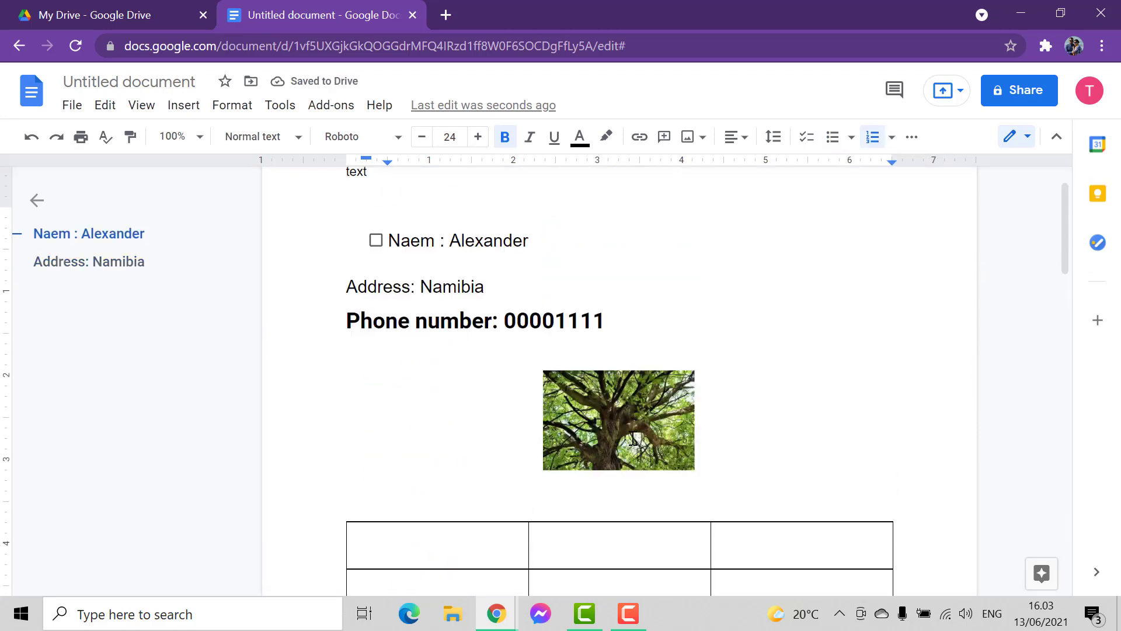
pyautogui.scroll(1, 634, 438)
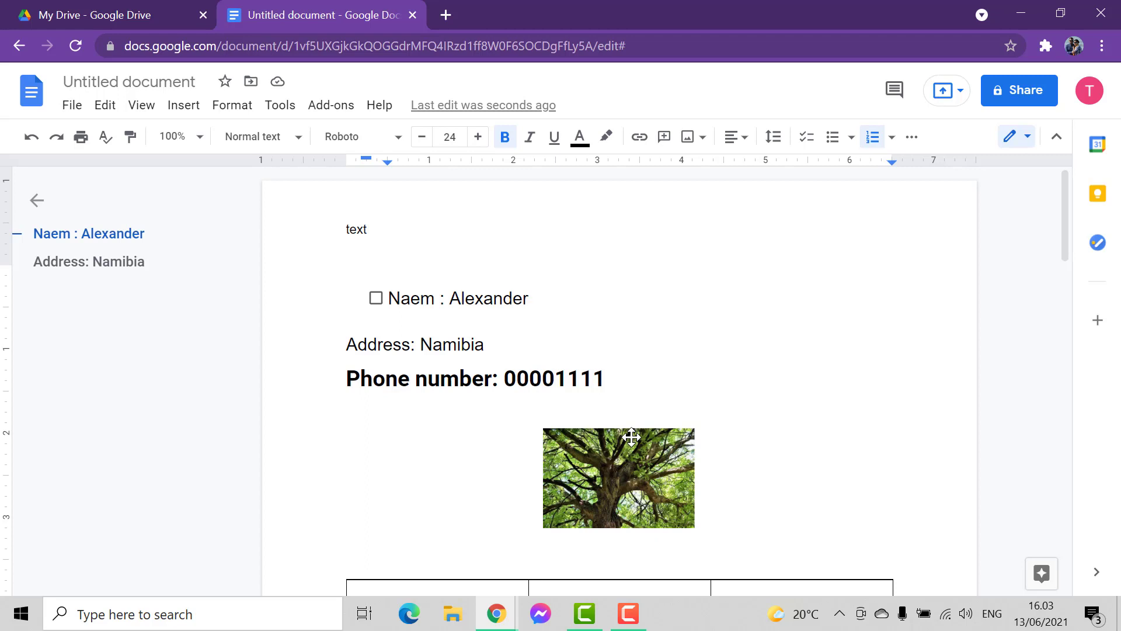
pyautogui.scroll(-3, 843, 386)
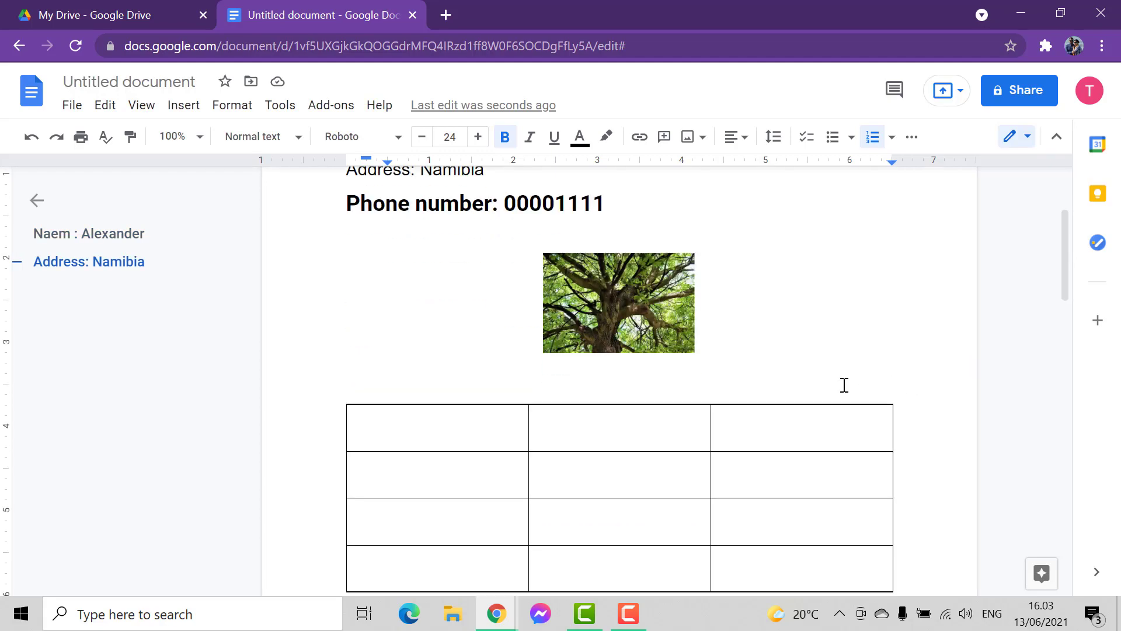